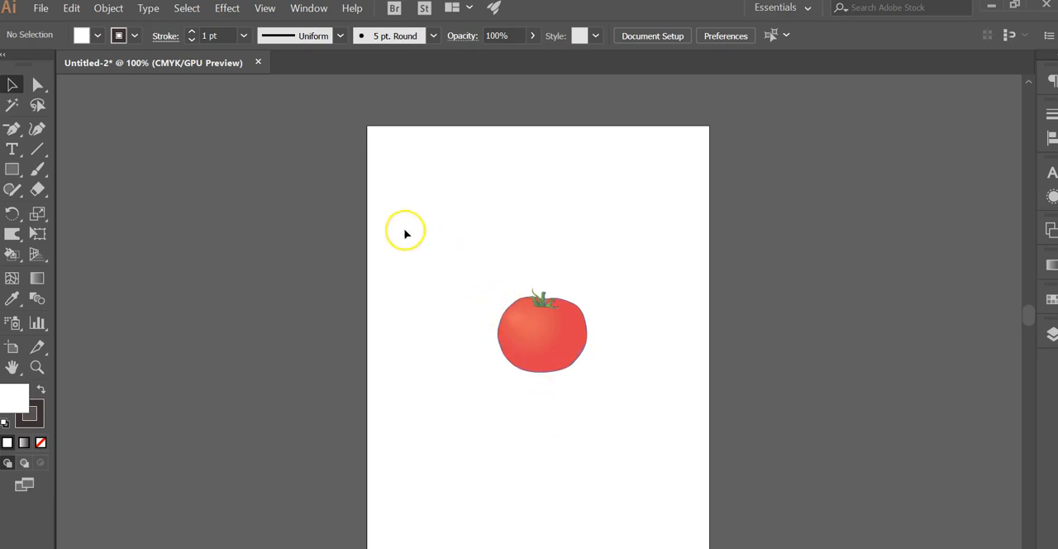
Magnify the tomato illustration around its stem and upper edge to examine the vector outlines
click(36, 366)
drag(535, 310, 586, 402)
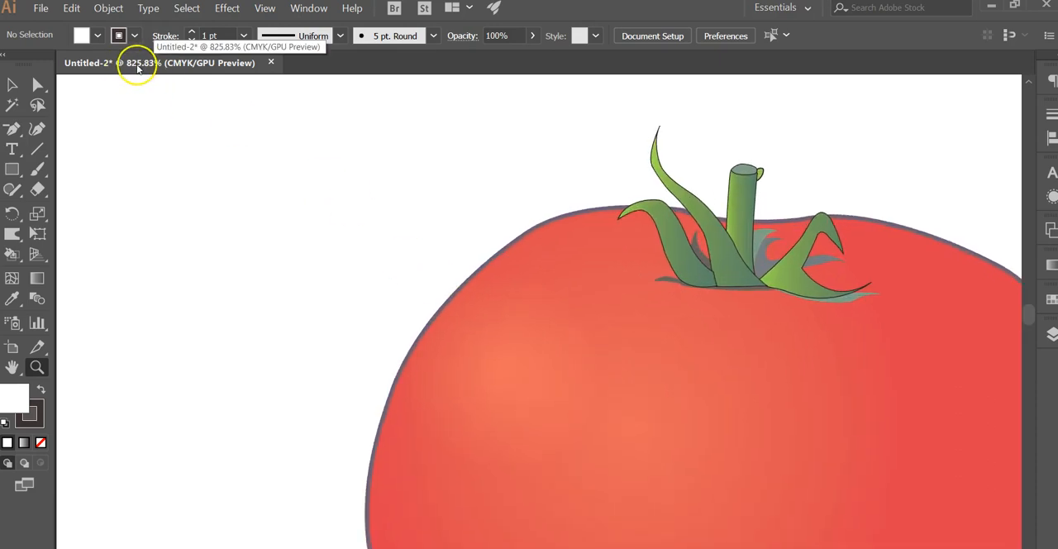
drag(501, 290, 543, 341)
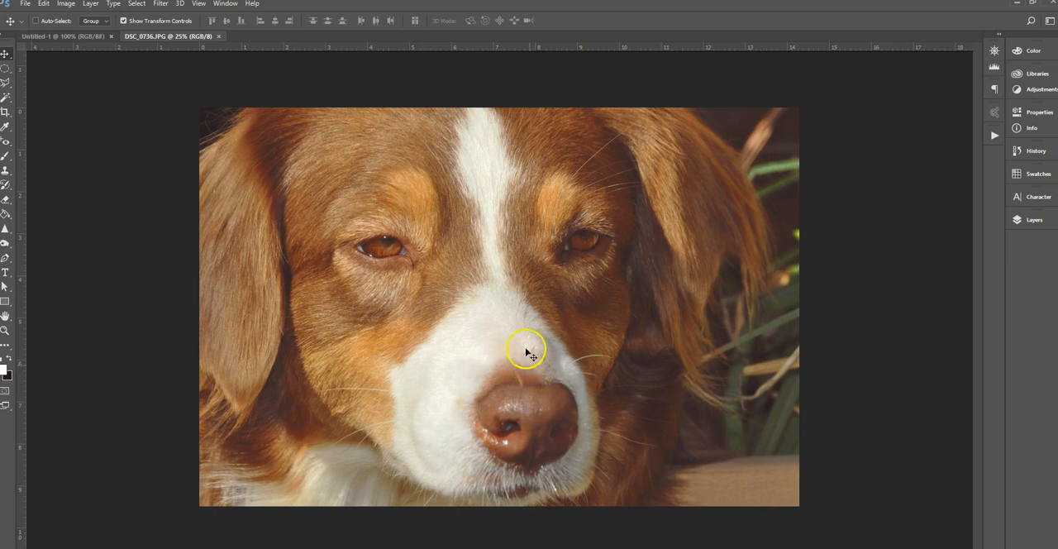
In Photoshop, magnify the dog photo DSC_0736.JPG to 3200% to examine its individual pixels
click(5, 331)
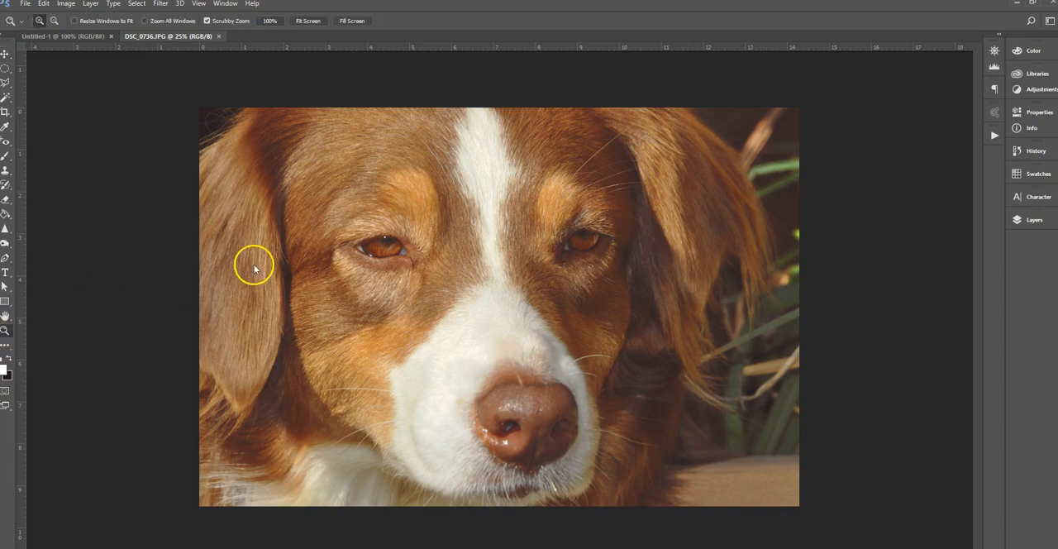
drag(302, 207, 427, 358)
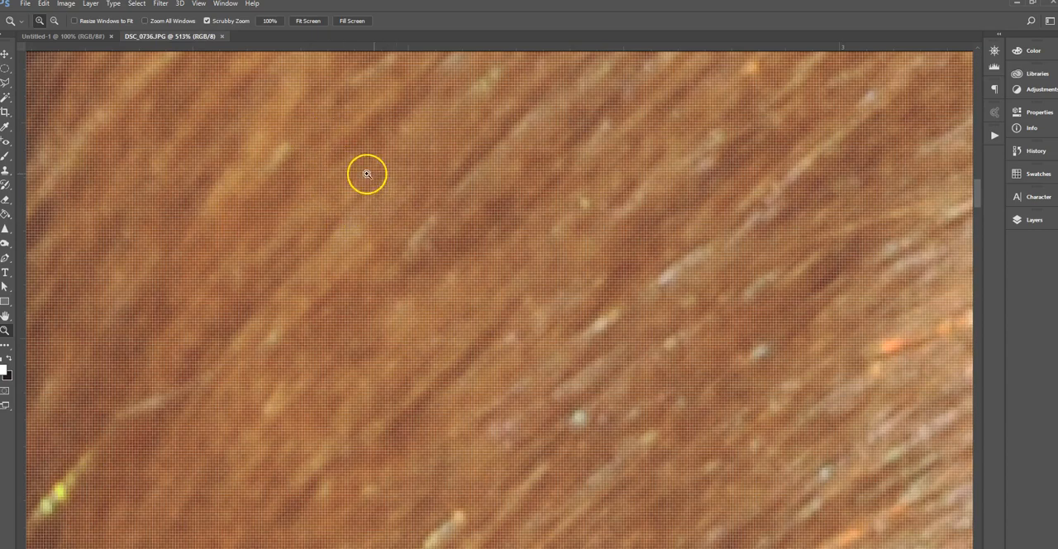
drag(340, 185, 406, 278)
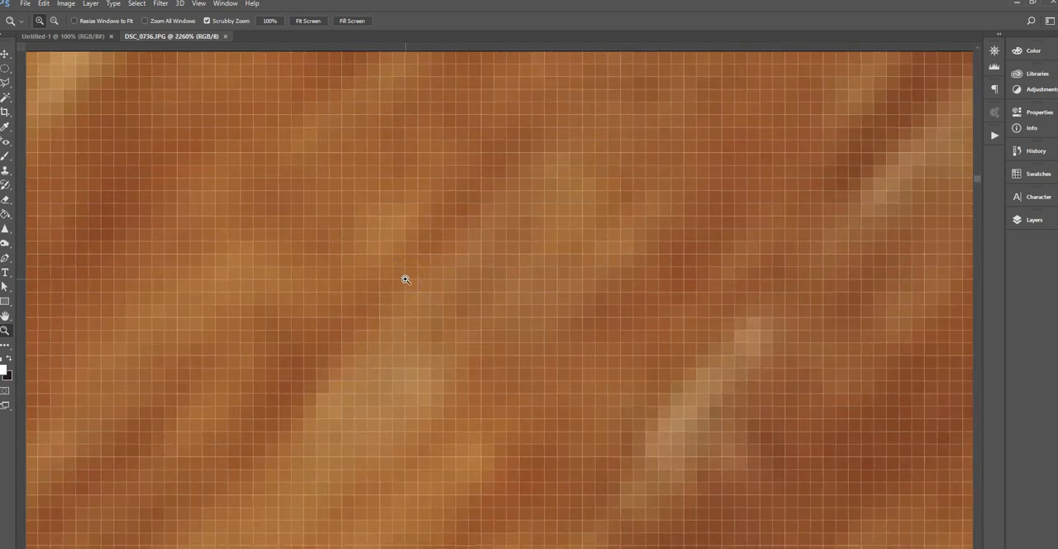
drag(369, 227, 394, 250)
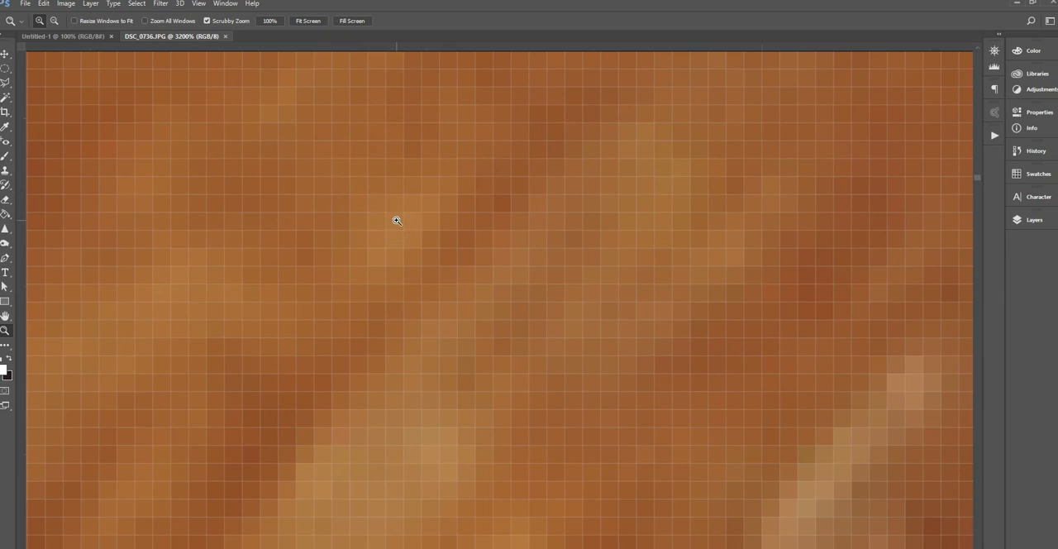
scroll(396, 220, down, 1)
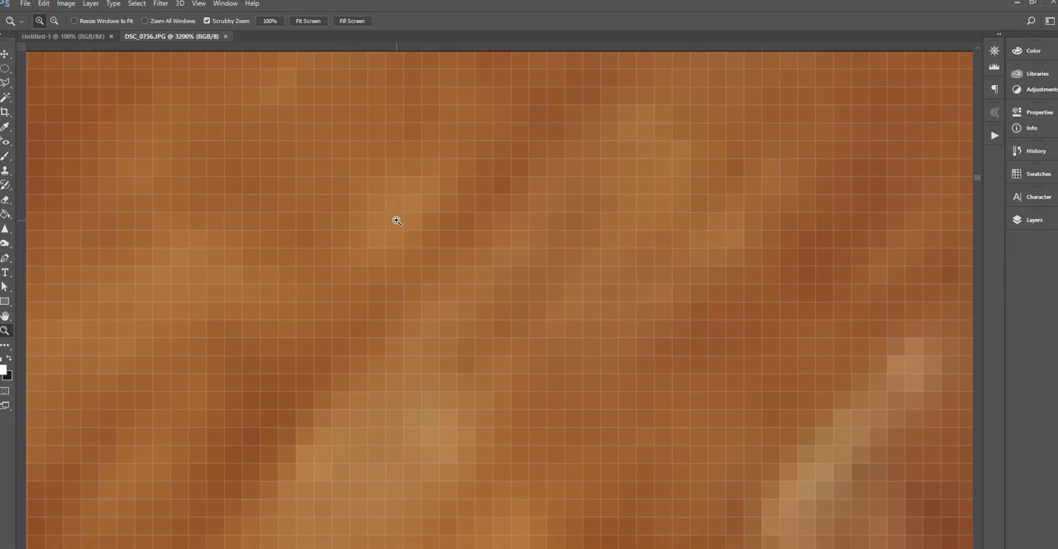
Zoom the dog photo back out to 50% to view the whole face around both eyes
key(ctrl+minus)
key(ctrl+minus)
key(ctrl+minus)
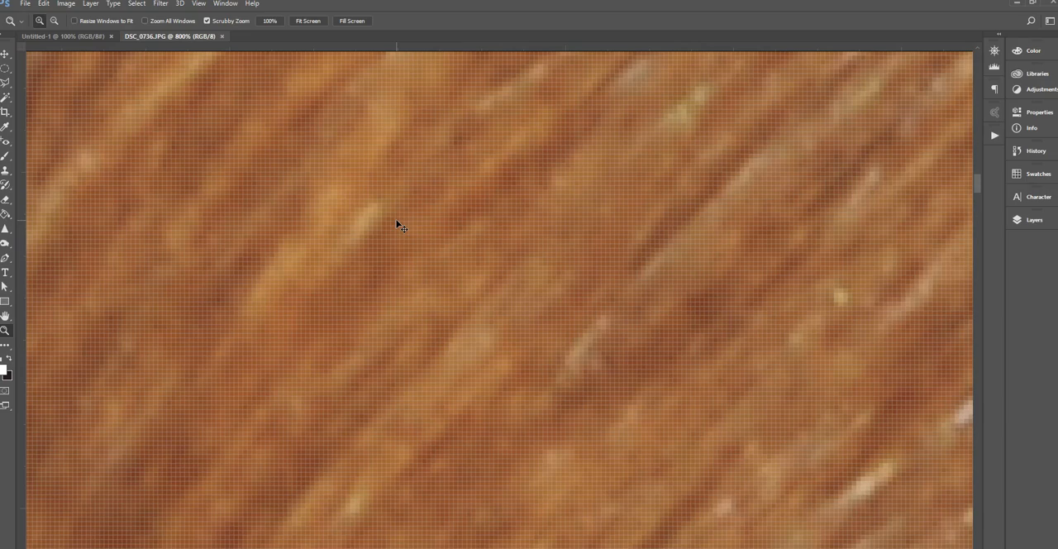
key(ctrl+minus)
key(ctrl+minus)
key(ctrl+minus)
key(ctrl+minus)
key(ctrl+minus)
key(ctrl+minus)
key(ctrl+minus)
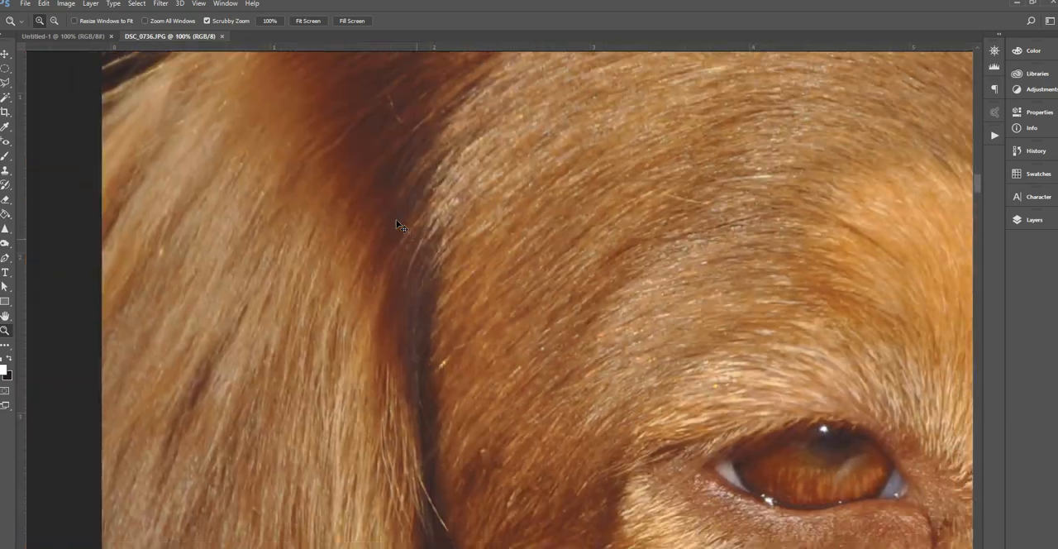
key(ctrl+minus)
drag(626, 338, 323, 182)
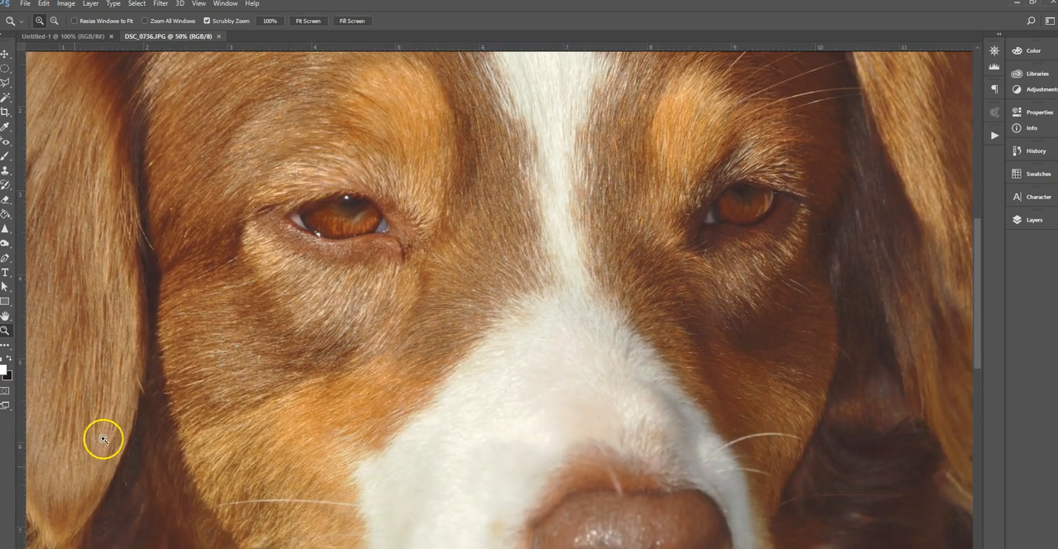
click(409, 402)
Switch to Illustrator and zoom back out to view the whole tomato on its artboard at 150%
key(alt+Tab)
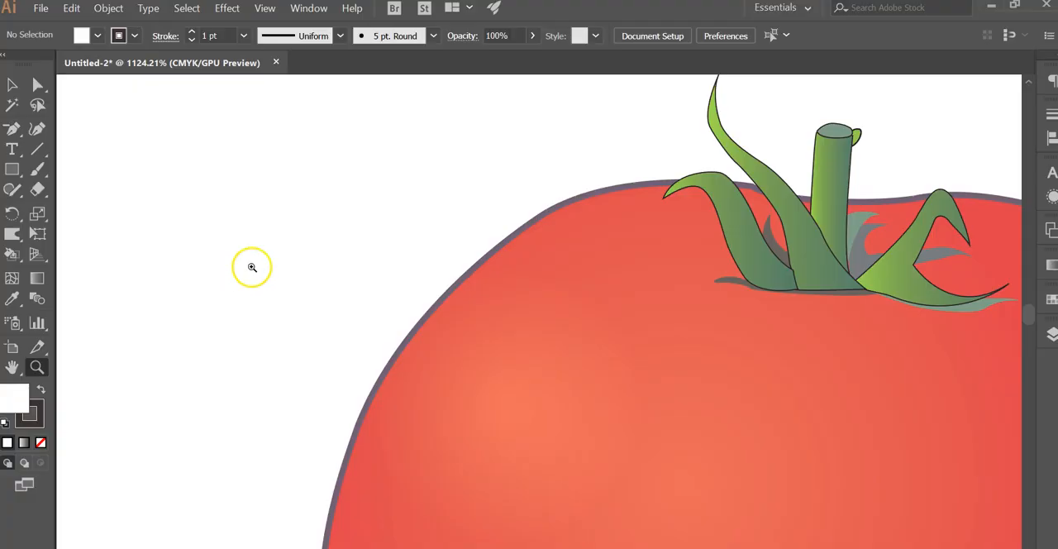
click(40, 8)
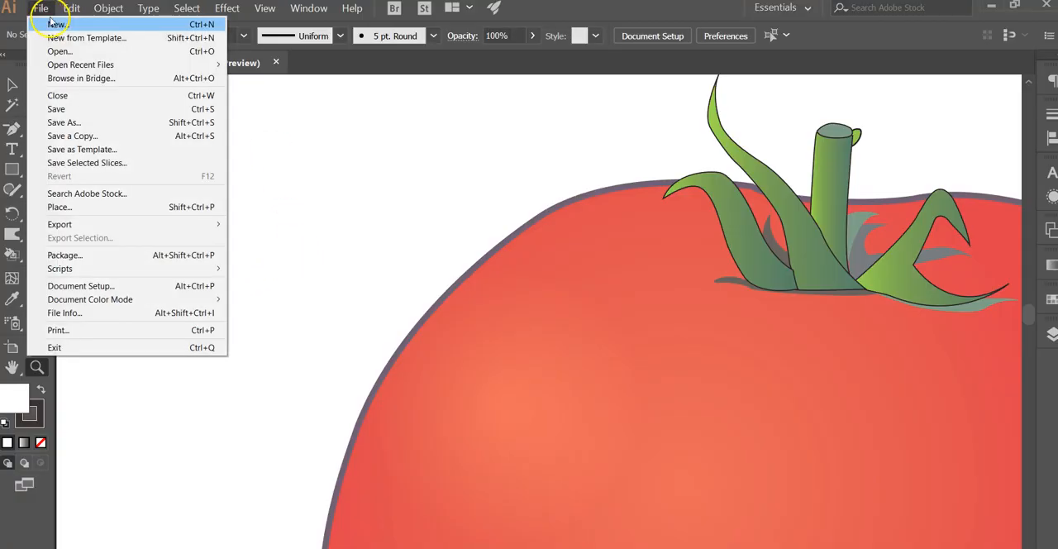
click(368, 237)
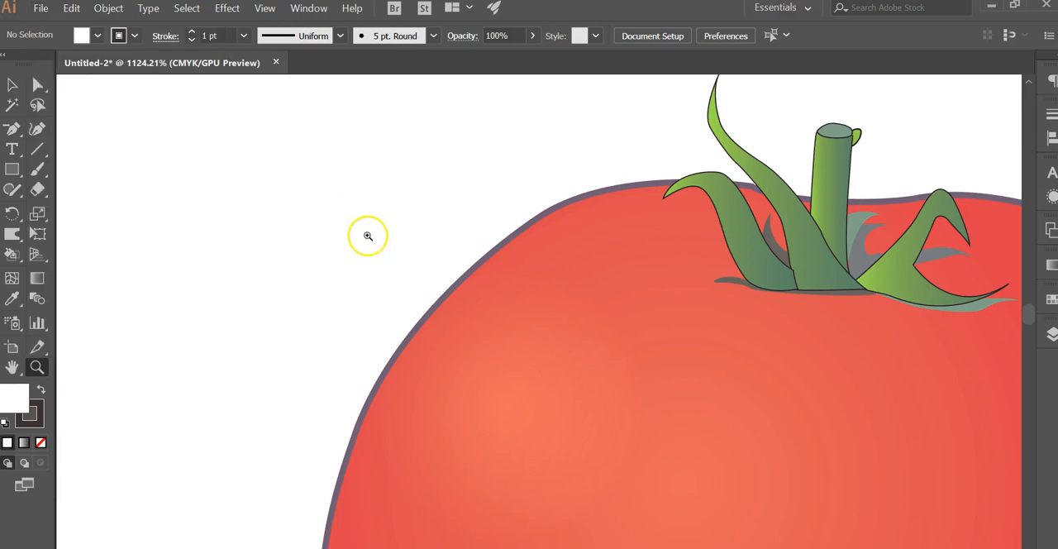
alt+click(368, 237)
key(ctrl+minus)
key(ctrl+minus)
key(ctrl+minus)
key(ctrl+minus)
key(ctrl+minus)
key(ctrl+minus)
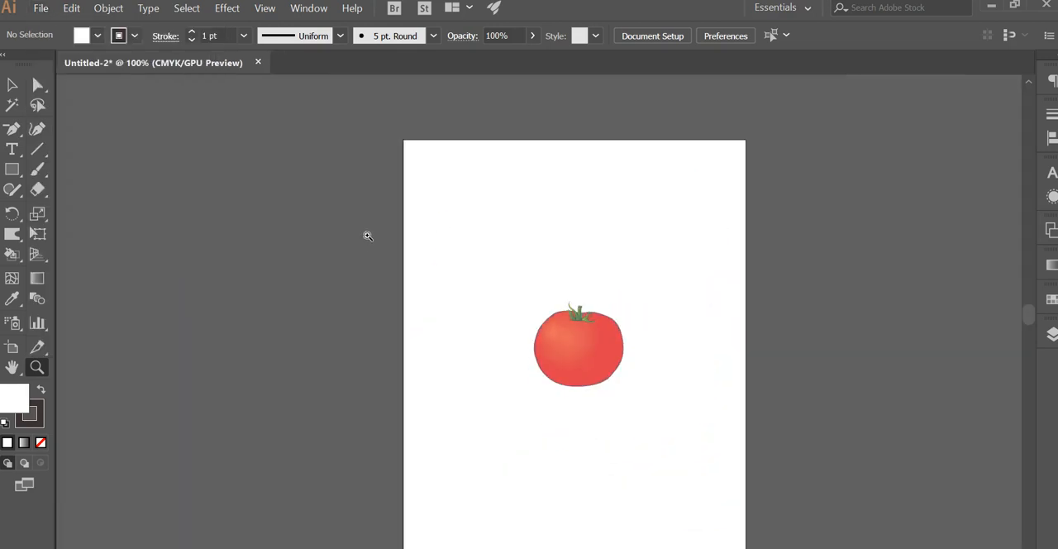
drag(593, 246, 570, 203)
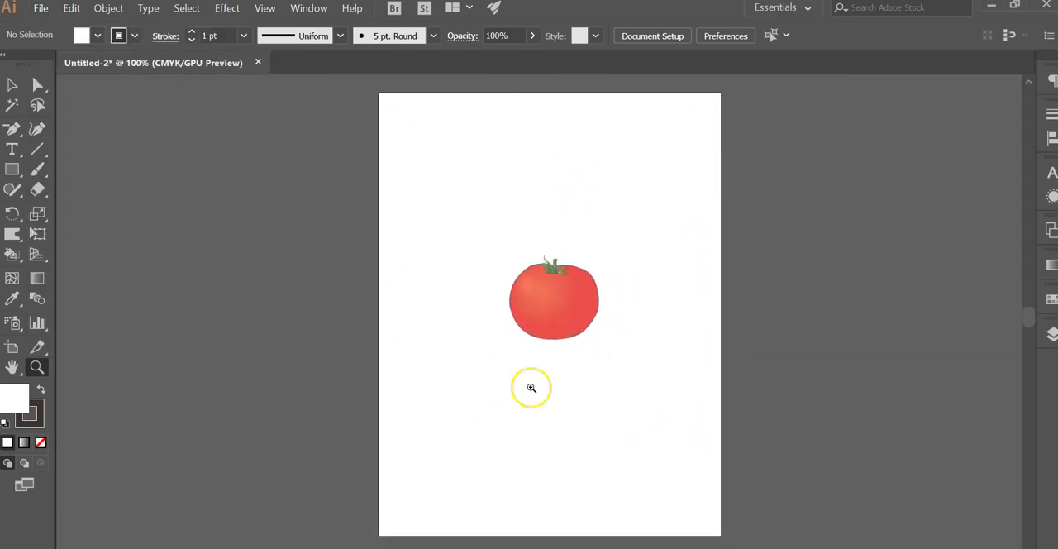
click(561, 303)
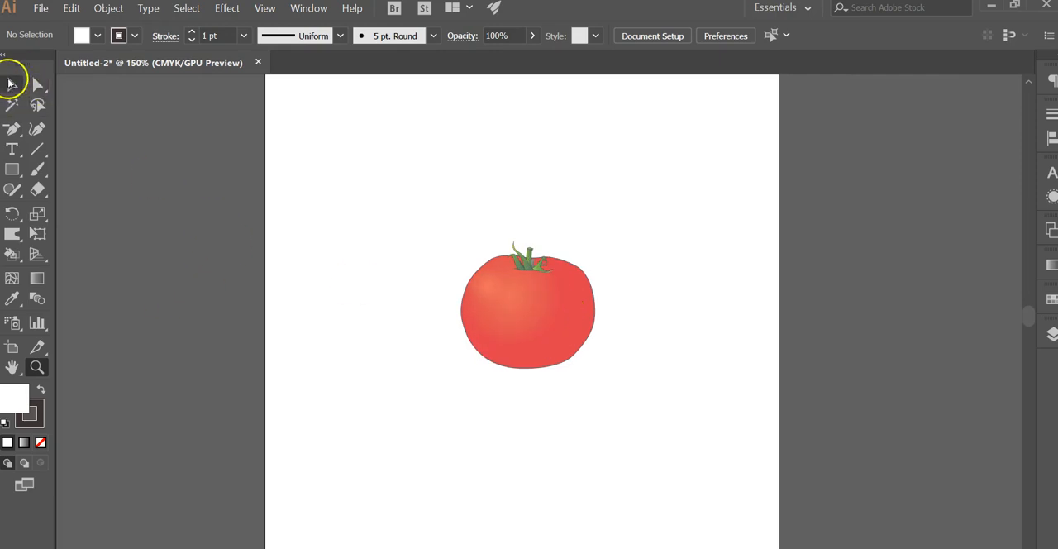
click(12, 83)
drag(554, 337, 146, 270)
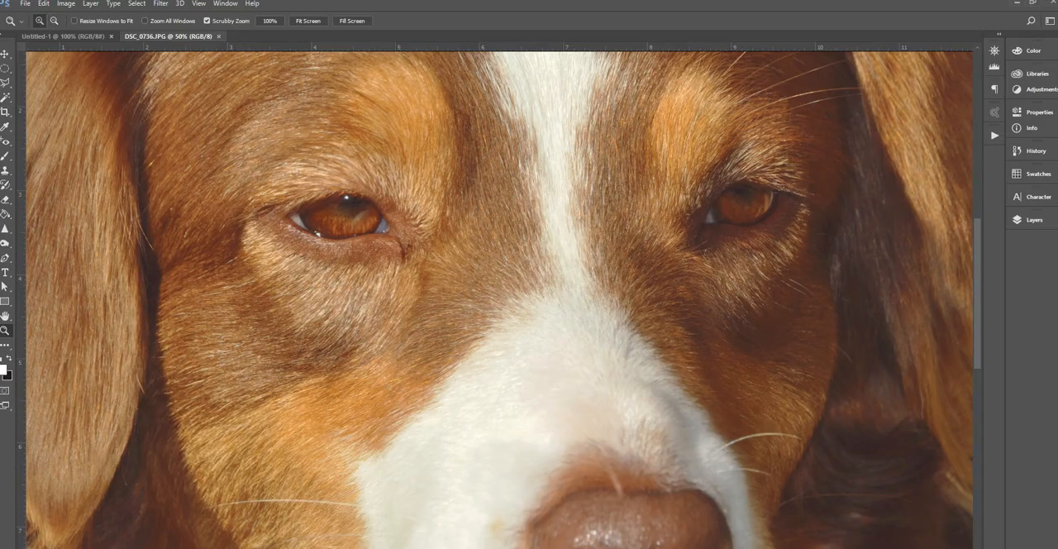
In Photoshop, convert the dog photo's locked Background into a regular layer and add an empty layer above it
alt+click(459, 270)
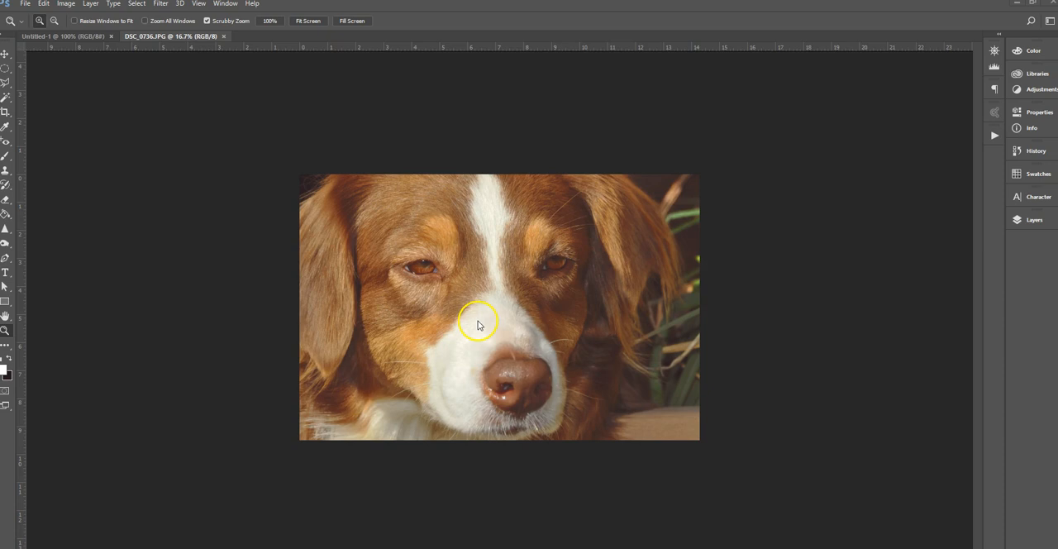
click(1033, 220)
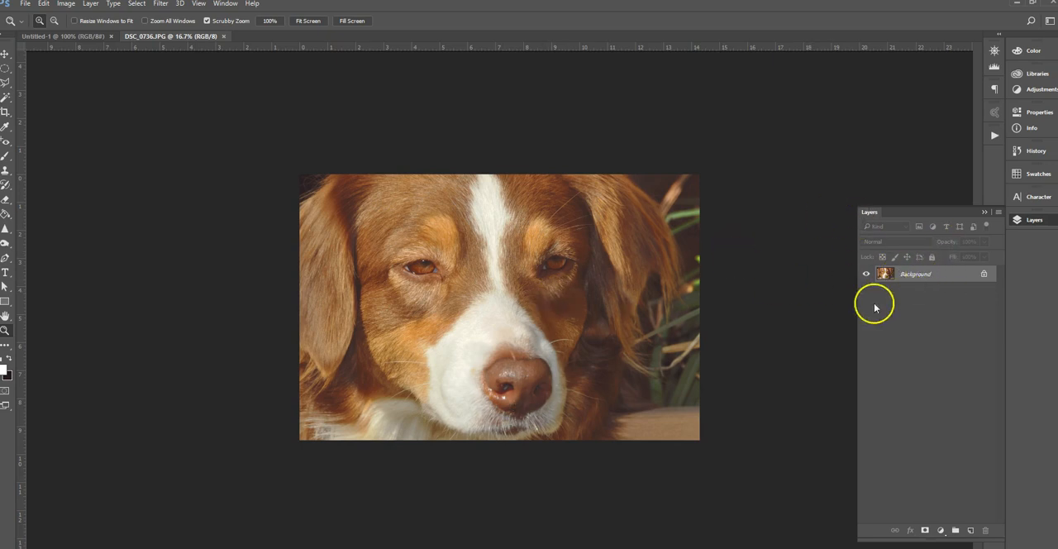
double_click(917, 281)
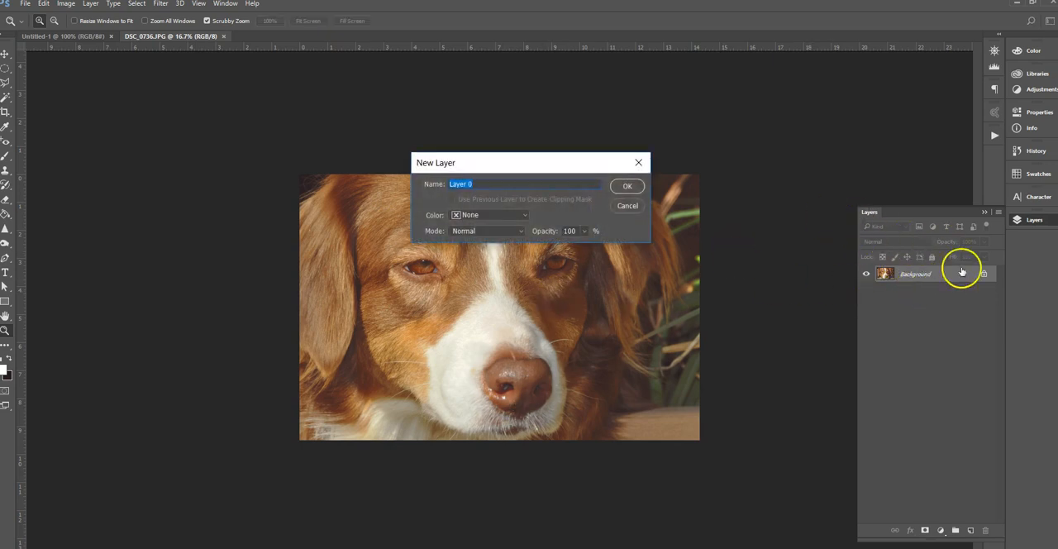
click(626, 185)
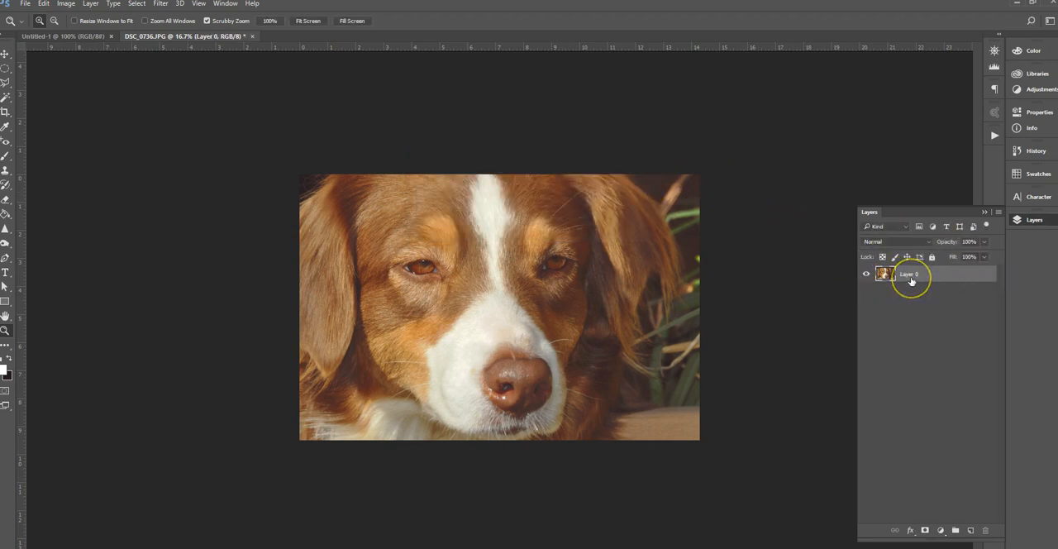
click(971, 530)
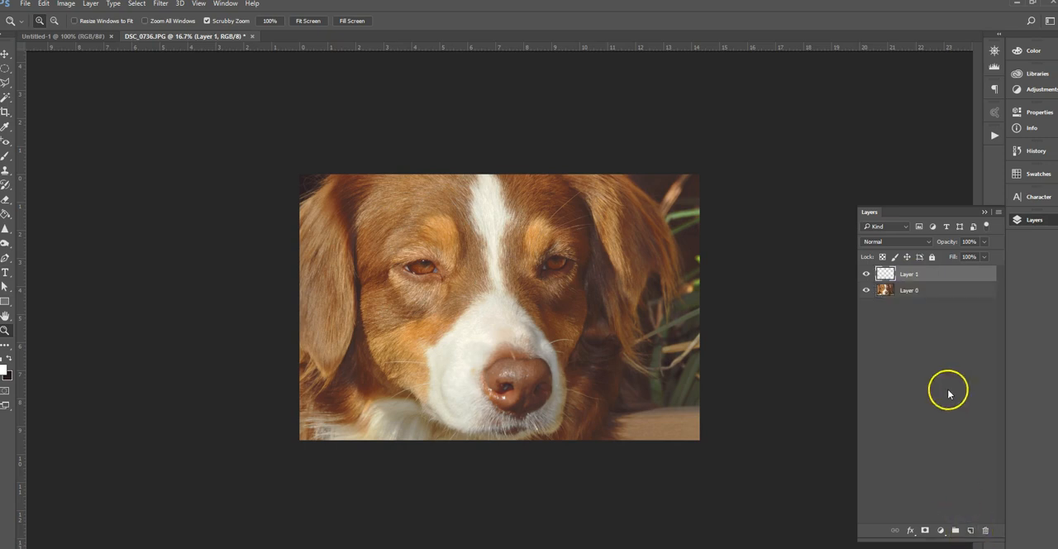
Hide and show the dog photo layer repeatedly to examine the transparency of the empty layer, leaving the photo shown
click(867, 291)
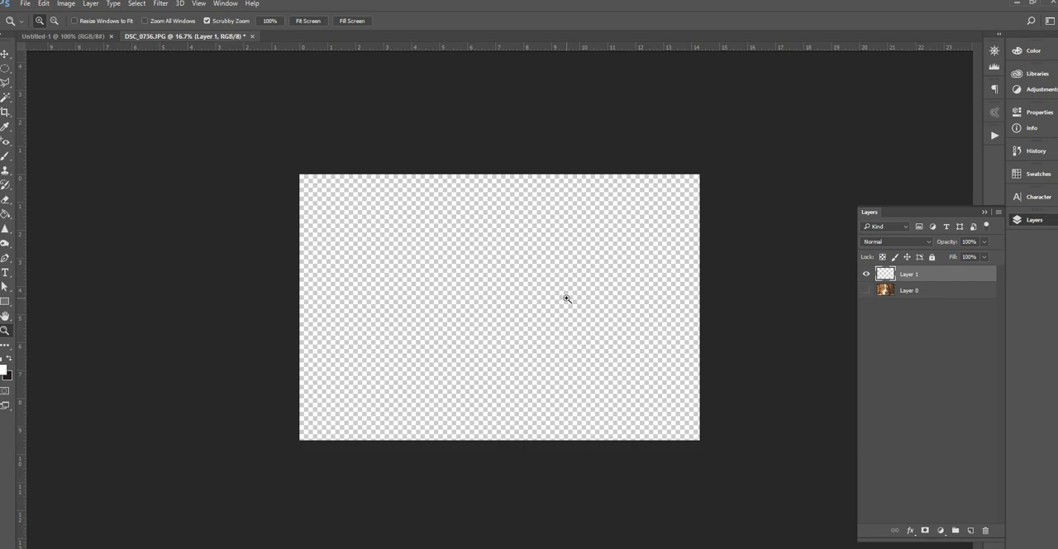
click(866, 290)
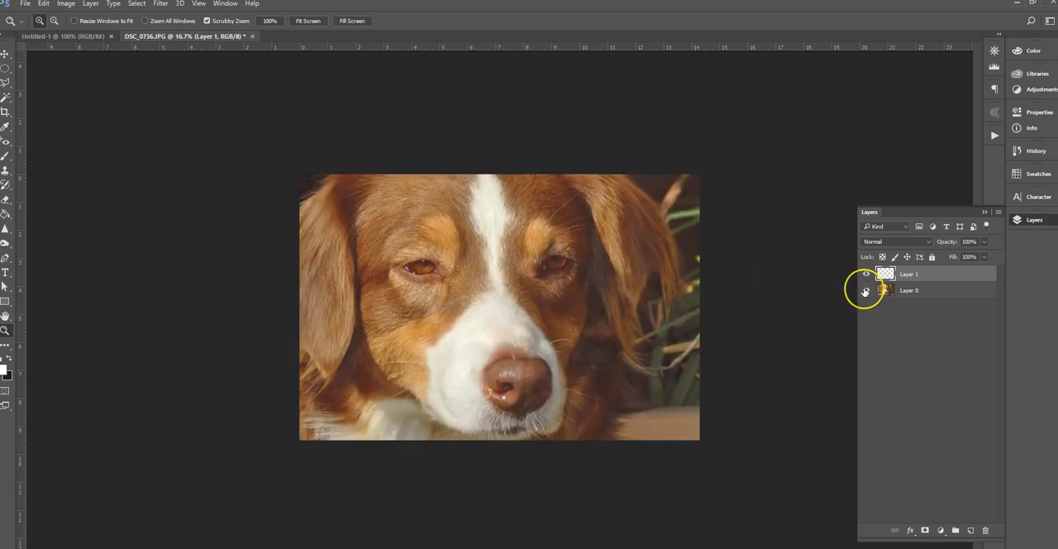
click(866, 290)
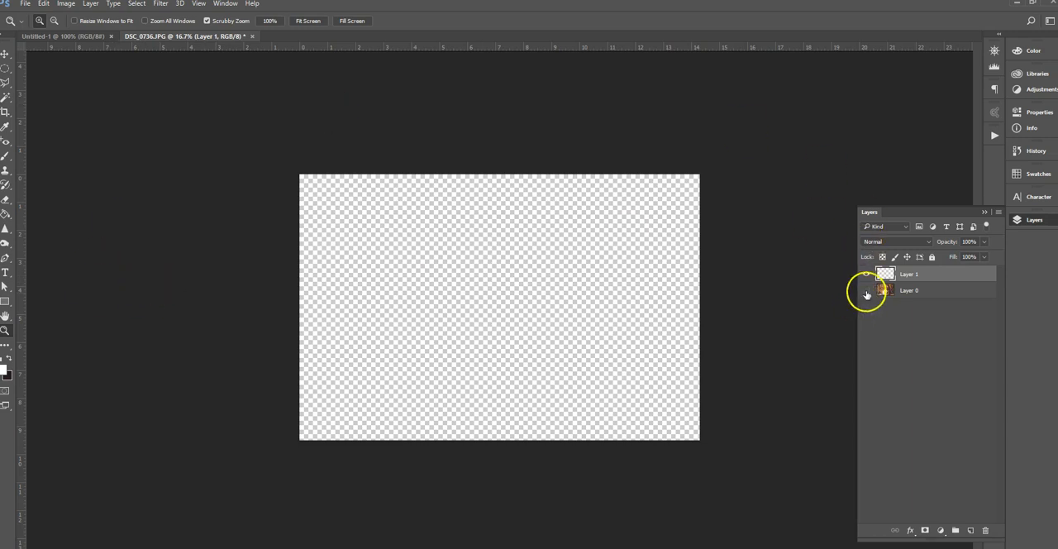
click(866, 290)
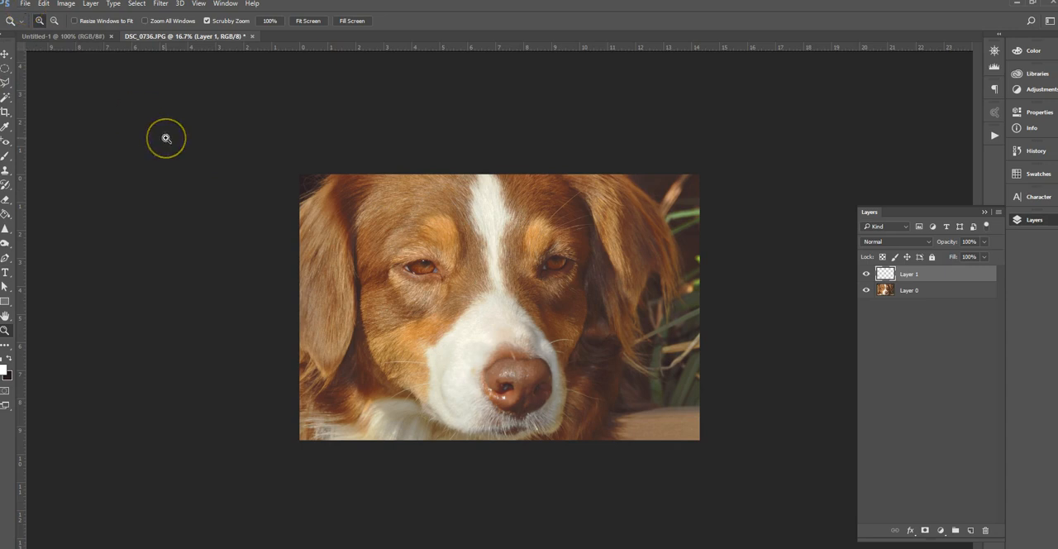
Create a new 600 x 600 pixel document at 300 pixels/inch in RGB Color, 8 bit, with a white background
click(26, 4)
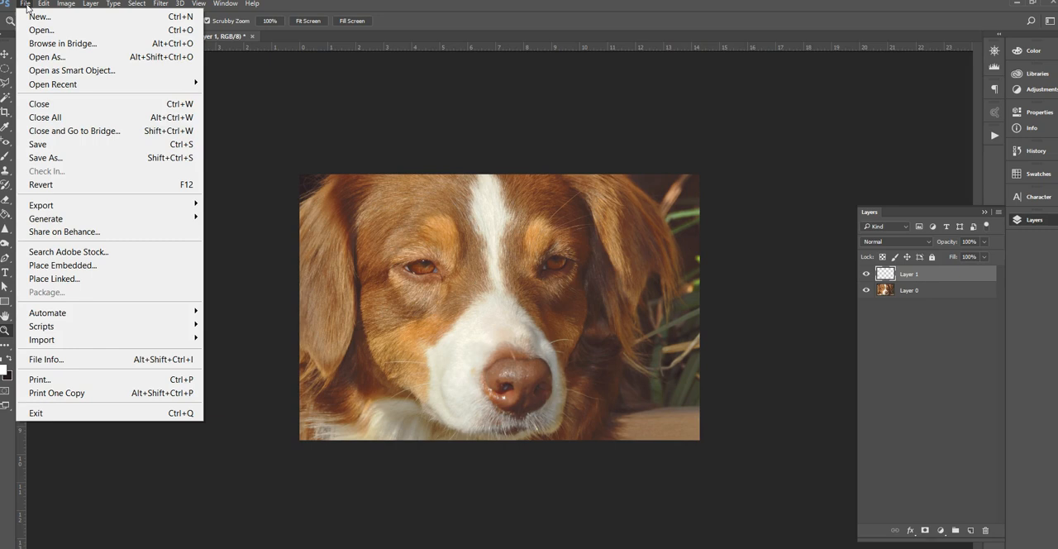
click(34, 16)
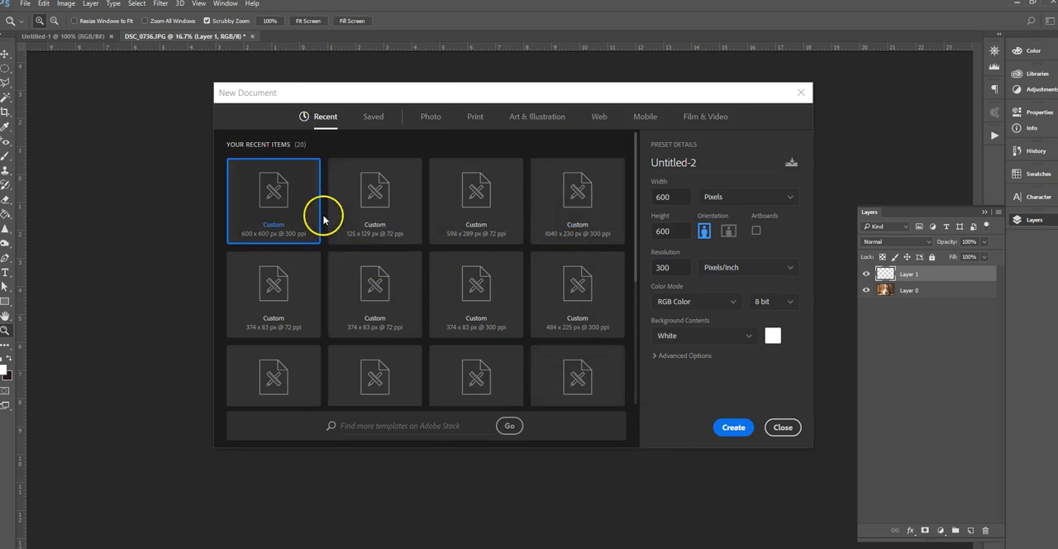
click(677, 193)
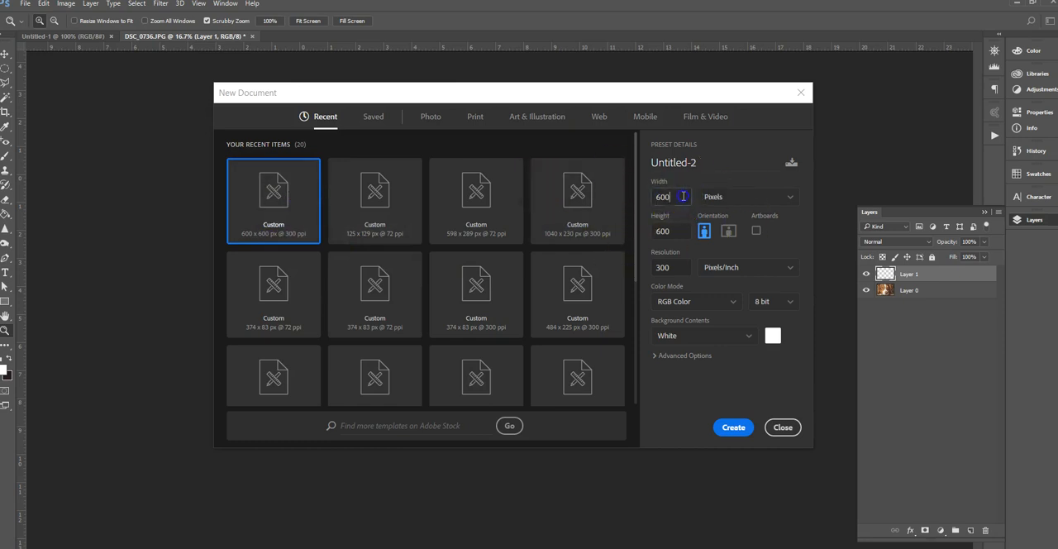
click(728, 201)
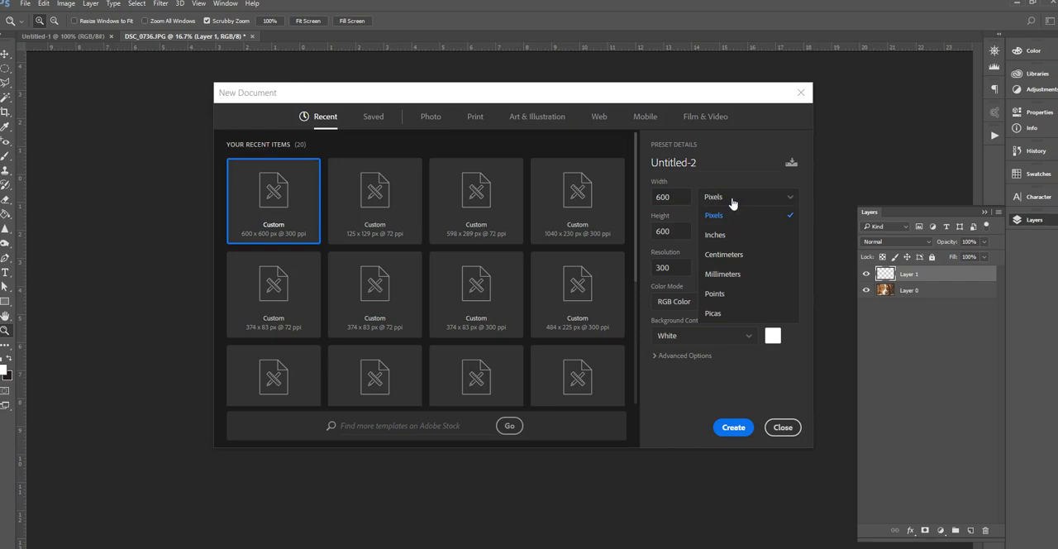
click(731, 200)
click(731, 201)
click(716, 235)
click(736, 214)
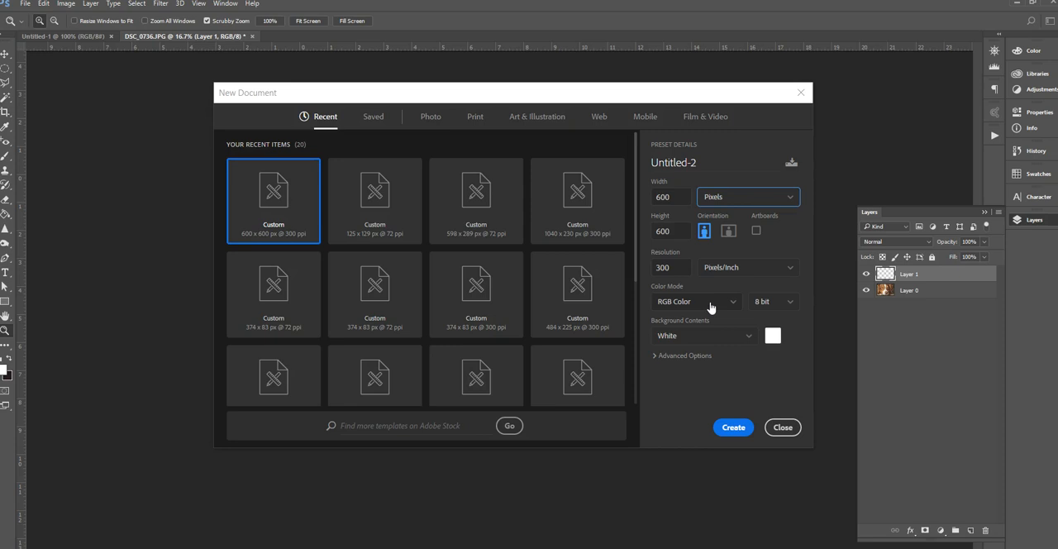
click(732, 428)
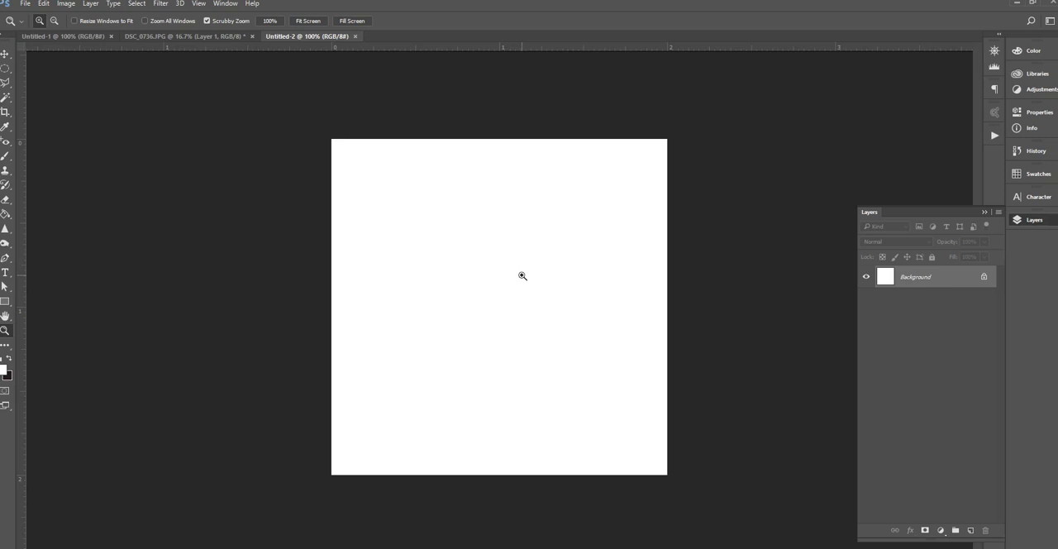
Return to DSC_0736.JPG and hide the dog photo layer to examine the transparent canvas
click(182, 37)
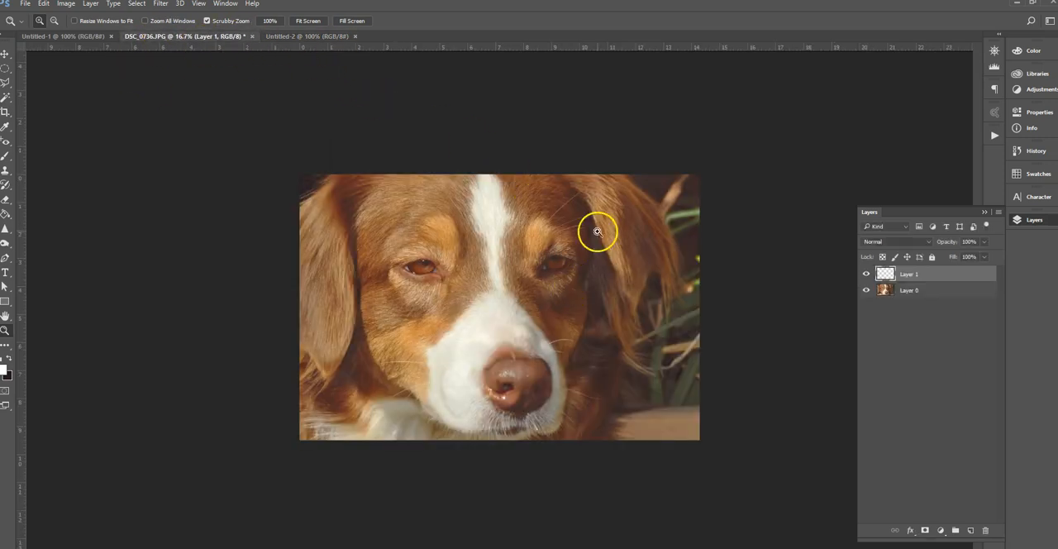
click(867, 291)
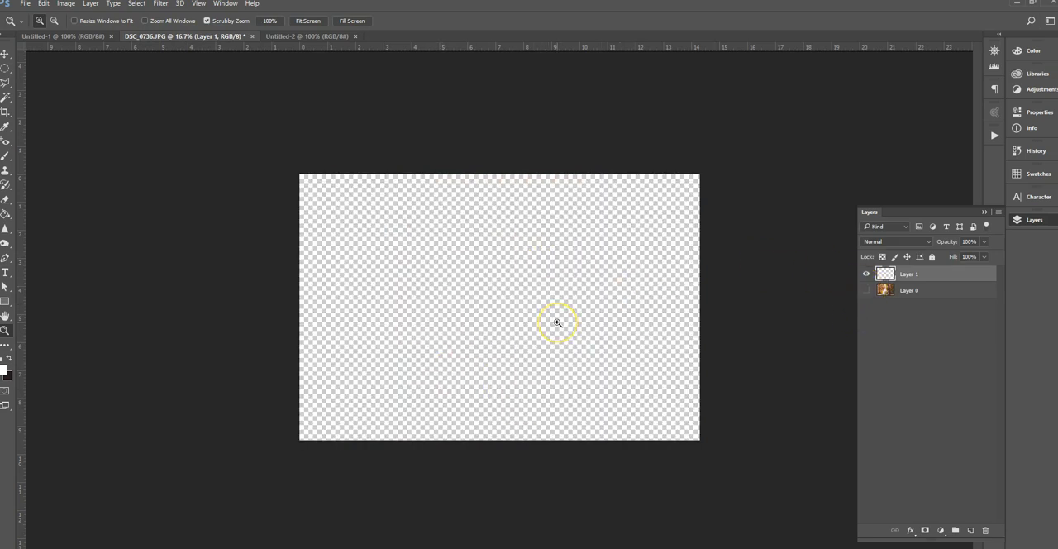
key(alt+BackSpace)
key(ctrl+BackSpace)
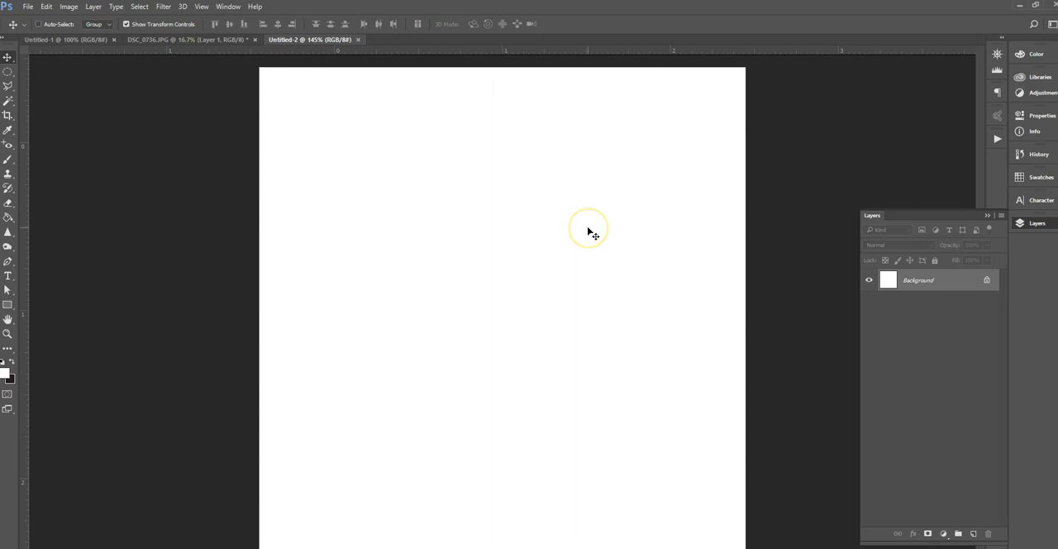
Set the foreground color to orange-red and paint a curved stroke on the white canvas with a hard 35 px brush
click(8, 161)
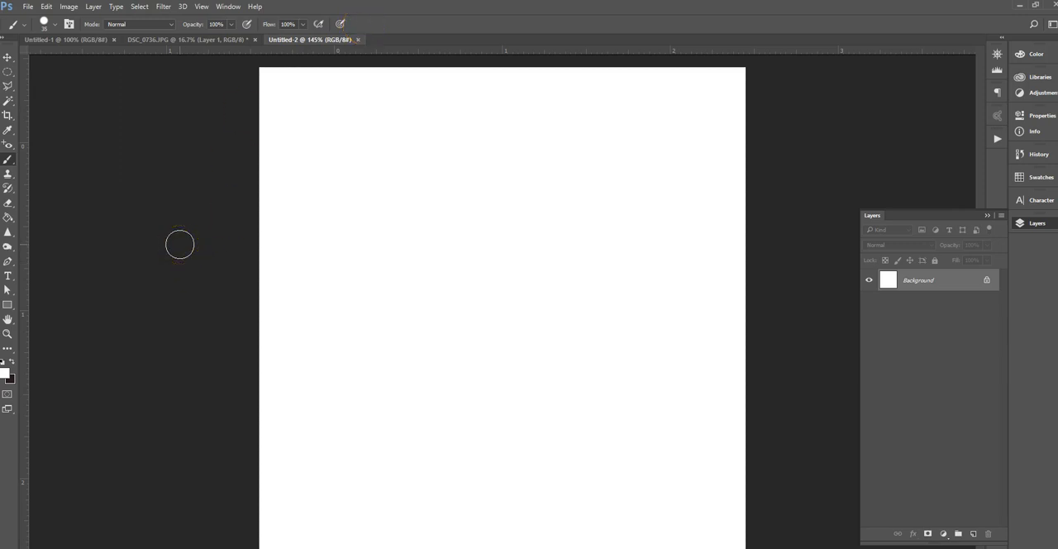
click(57, 25)
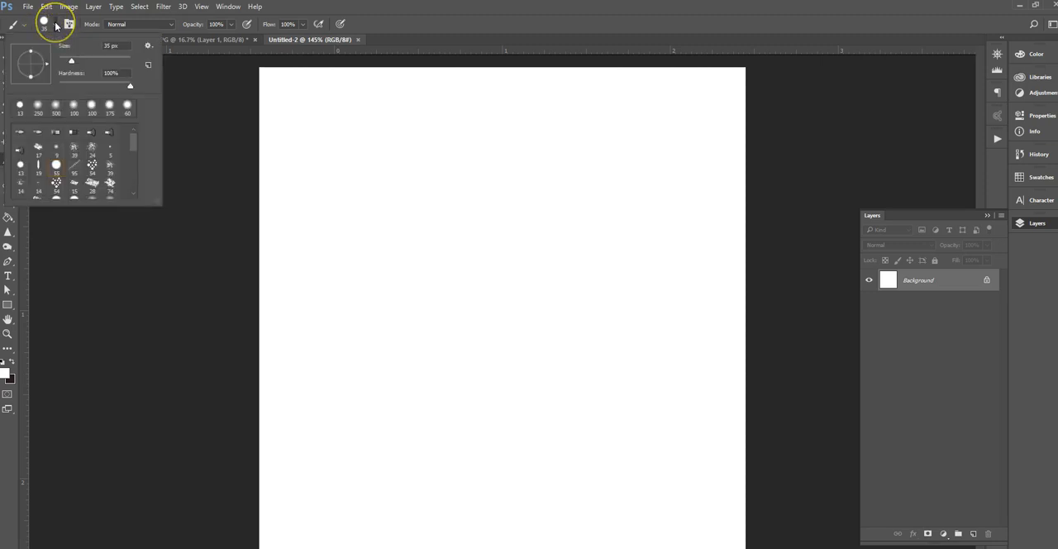
click(6, 374)
click(770, 126)
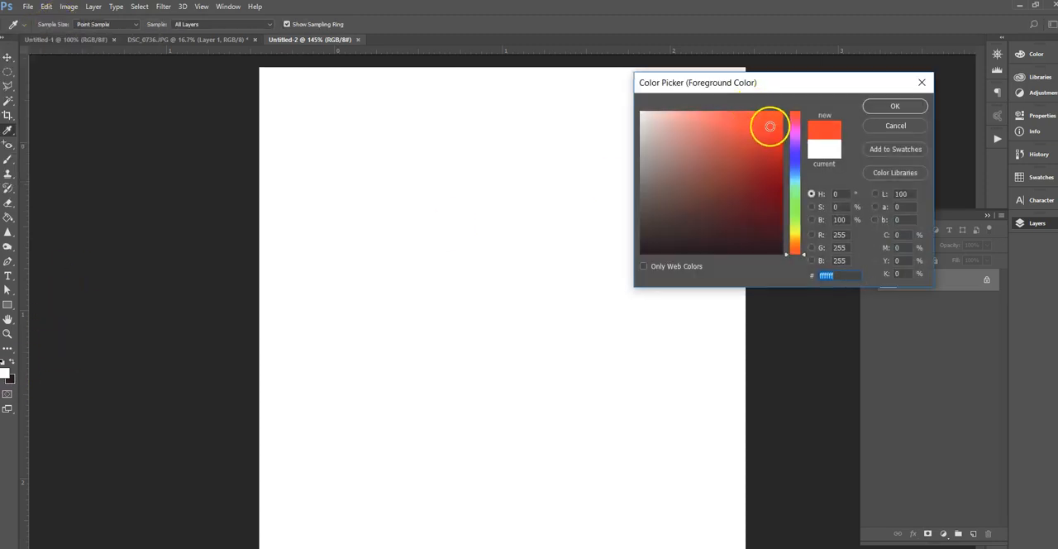
click(884, 107)
mouse_move(364, 325)
mouse_down()
mouse_move(472, 232)
mouse_move(613, 206)
mouse_up()
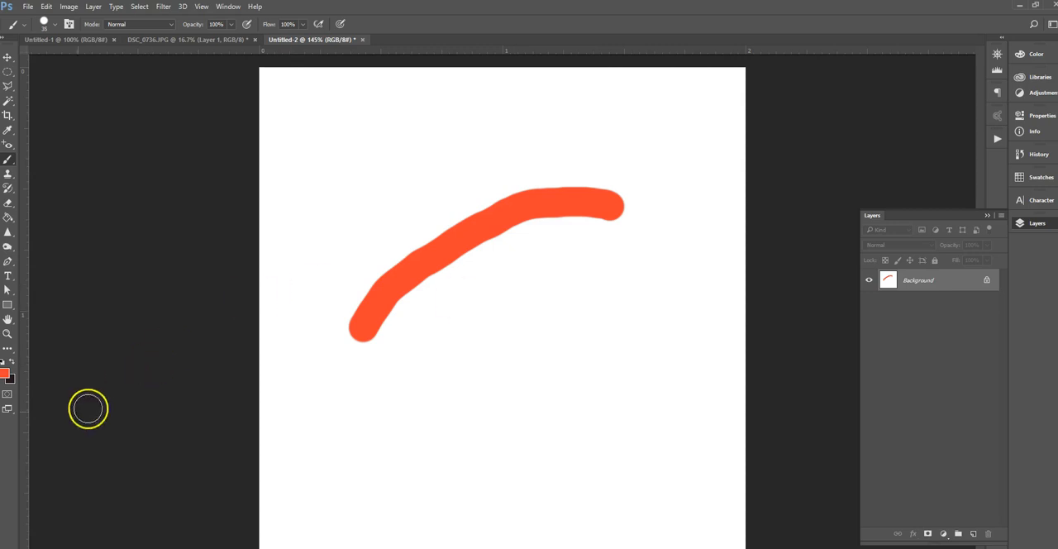
Enlarge the brush to 243 px and paint a large orange-red blob below the first stroke
click(54, 24)
click(73, 63)
drag(74, 63, 112, 63)
mouse_move(474, 442)
mouse_down()
mouse_move(546, 358)
mouse_move(487, 435)
mouse_up()
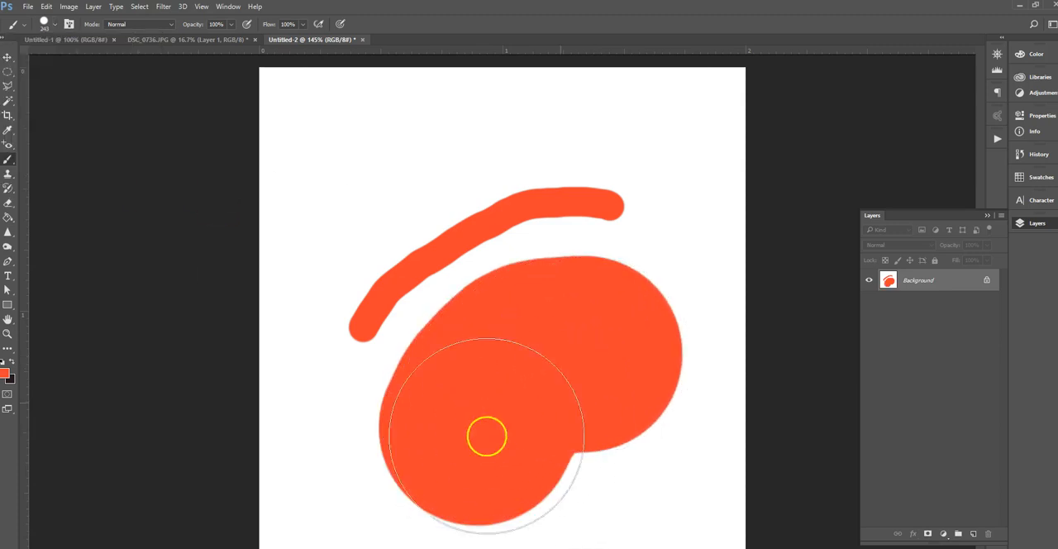
Set the brush size to 77 px, paint a hard-edged stroke, then lower the hardness and paint a soft-edged stroke above it
click(58, 27)
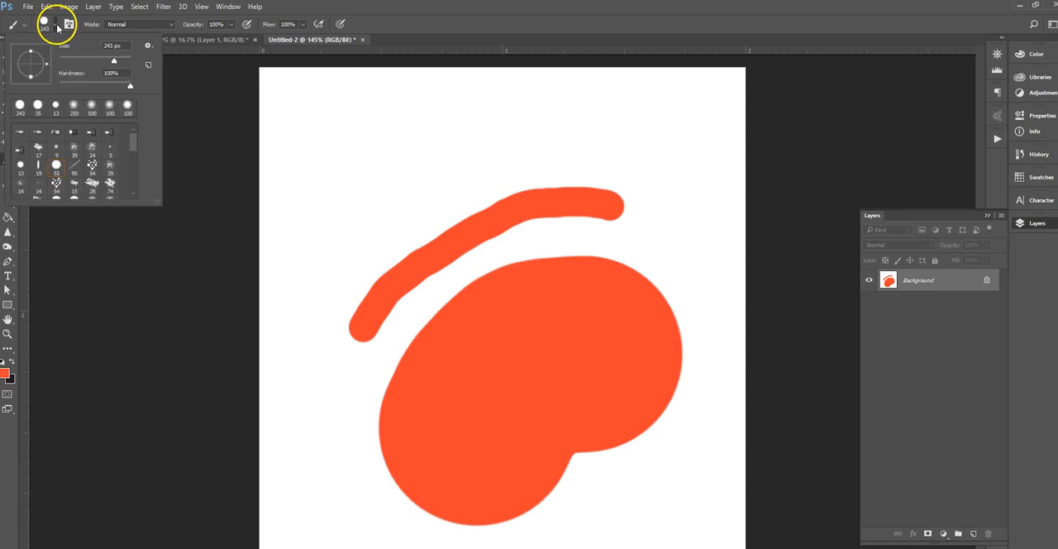
drag(86, 58, 86, 66)
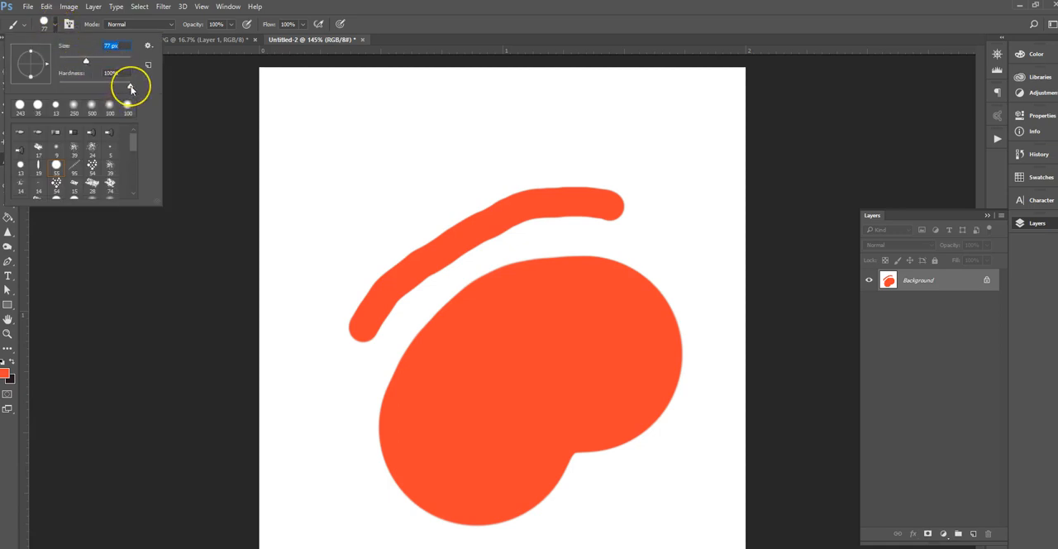
mouse_move(323, 236)
mouse_down()
mouse_move(388, 205)
mouse_move(469, 206)
mouse_up()
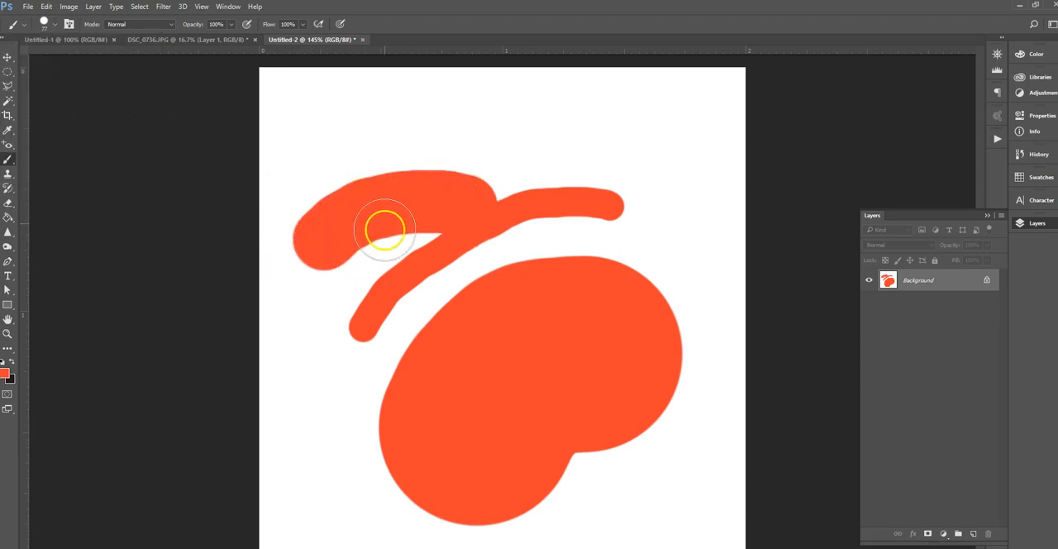
click(55, 24)
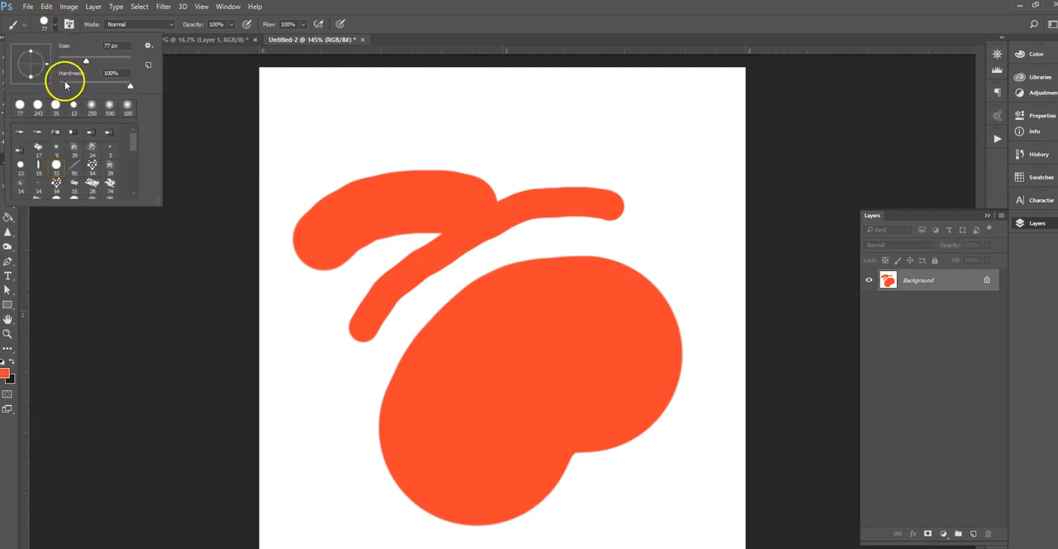
mouse_move(304, 141)
mouse_down()
mouse_move(437, 131)
mouse_move(570, 134)
mouse_up()
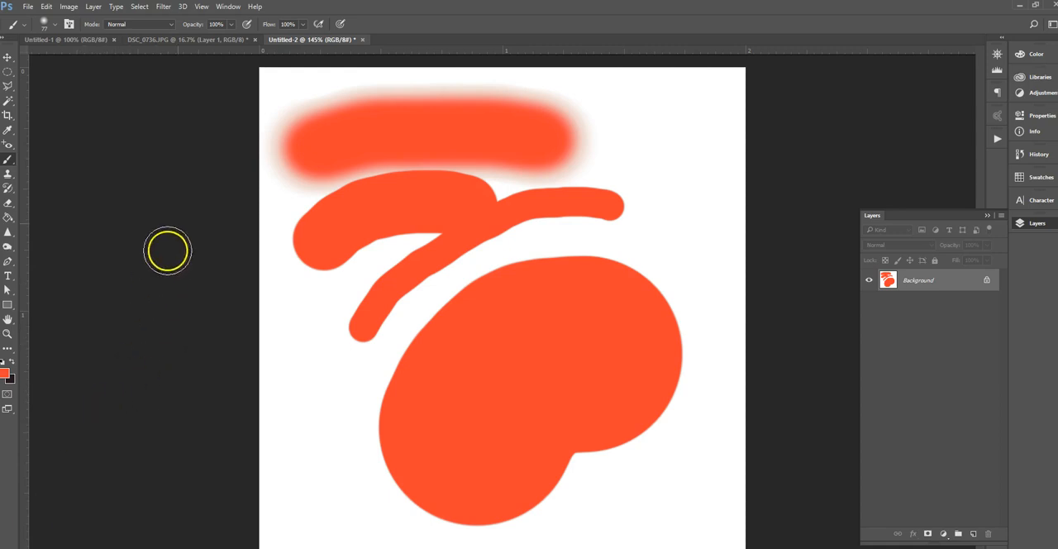
Lower the brush opacity to 27% and paint two overlapping translucent strokes across the existing artwork
mouse_move(231, 25)
mouse_down()
mouse_move(224, 38)
mouse_move(191, 40)
mouse_up()
mouse_move(326, 446)
mouse_down()
mouse_move(356, 384)
mouse_move(508, 251)
mouse_move(621, 218)
mouse_move(692, 225)
mouse_up()
mouse_move(284, 328)
mouse_down()
mouse_move(362, 263)
mouse_move(483, 247)
mouse_up()
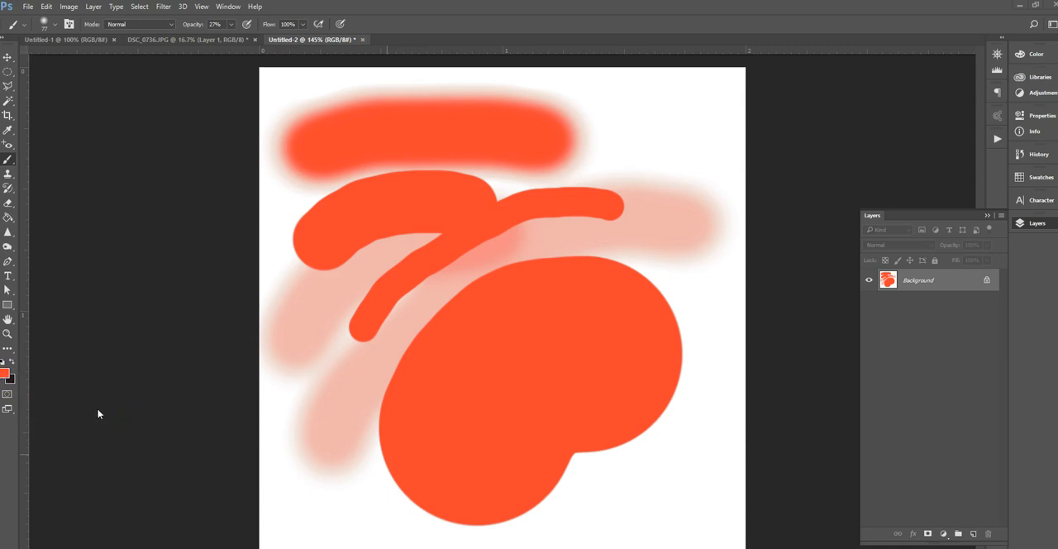
Swap the foreground and background colors and paint a translucent black stroke over the orange-red strokes
click(13, 383)
click(10, 382)
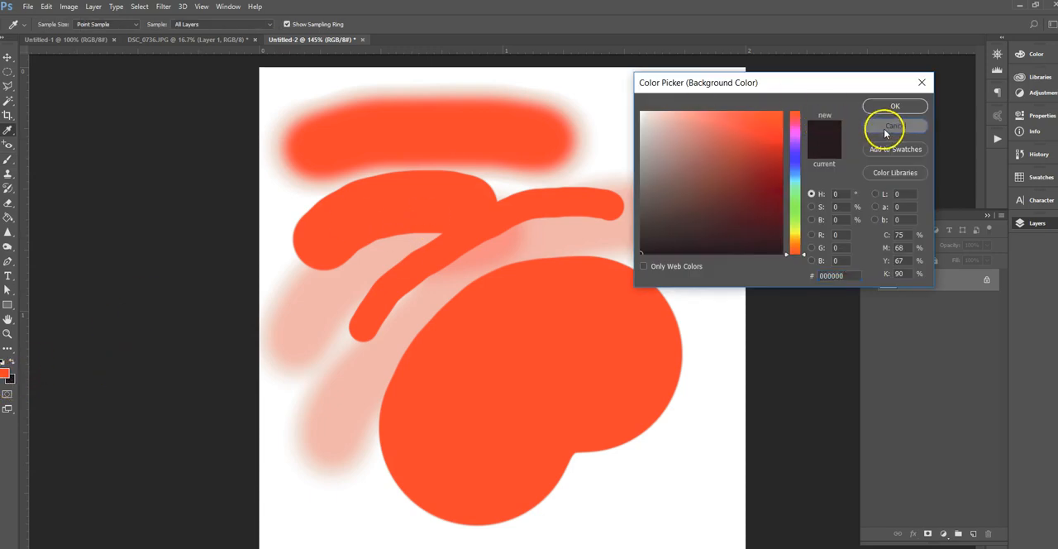
click(885, 132)
click(12, 362)
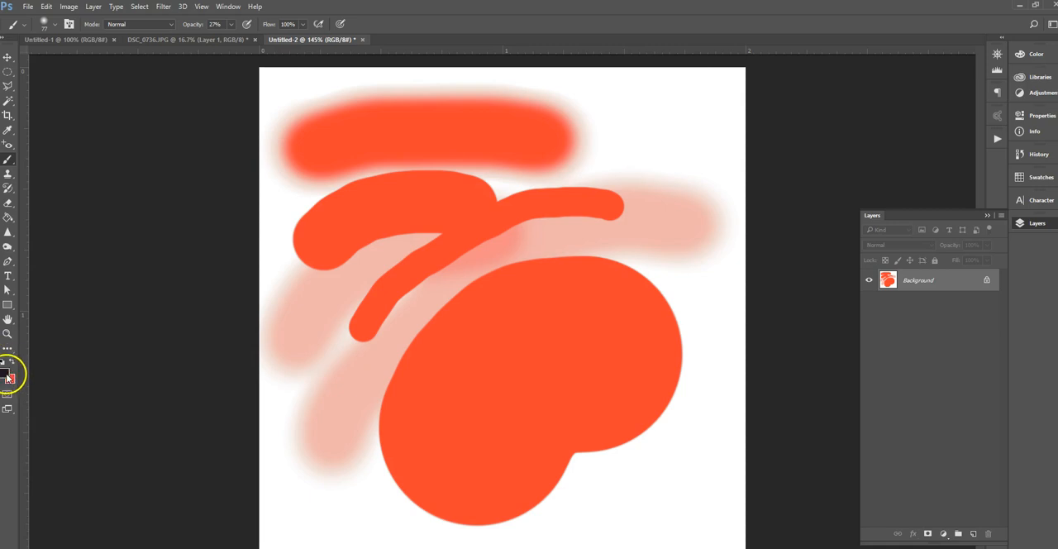
mouse_move(318, 382)
mouse_down()
mouse_move(442, 272)
mouse_move(604, 257)
mouse_up()
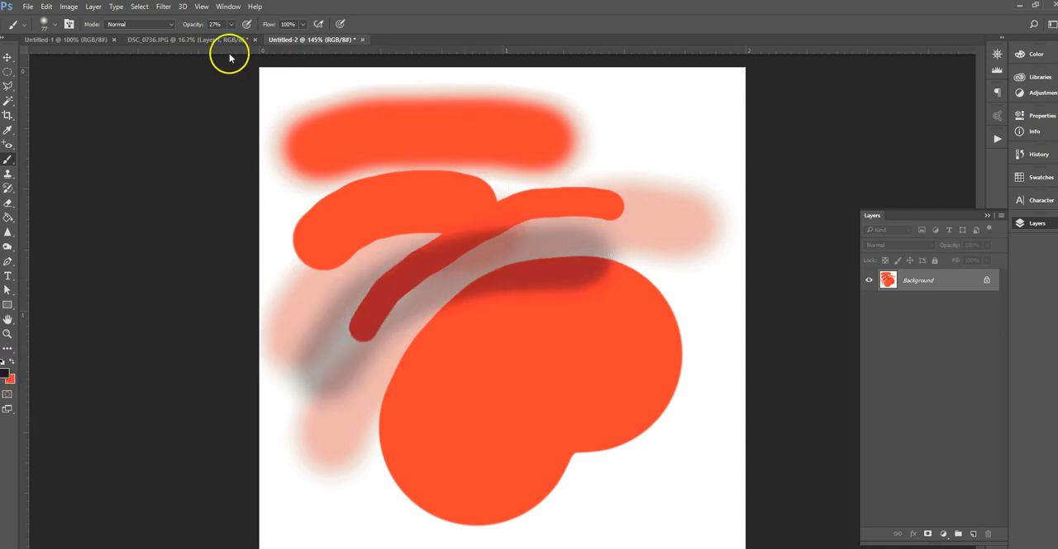
Raise the brush opacity to 100%, paint a soft black stroke near the canvas's upper right, and make orange-red the foreground color again
click(231, 24)
drag(232, 38, 432, 37)
click(554, 179)
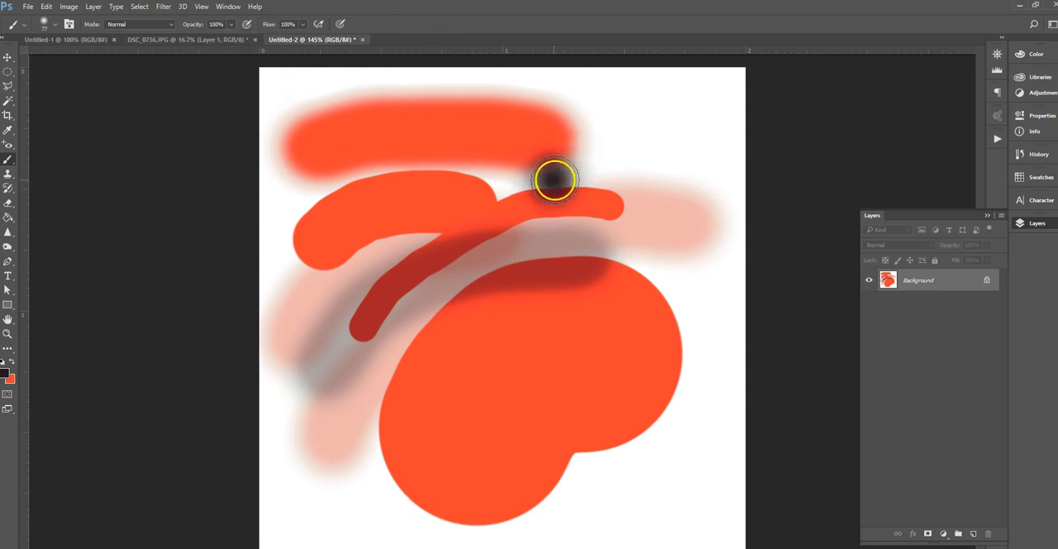
mouse_move(555, 179)
mouse_down()
mouse_move(668, 155)
mouse_move(725, 165)
mouse_up()
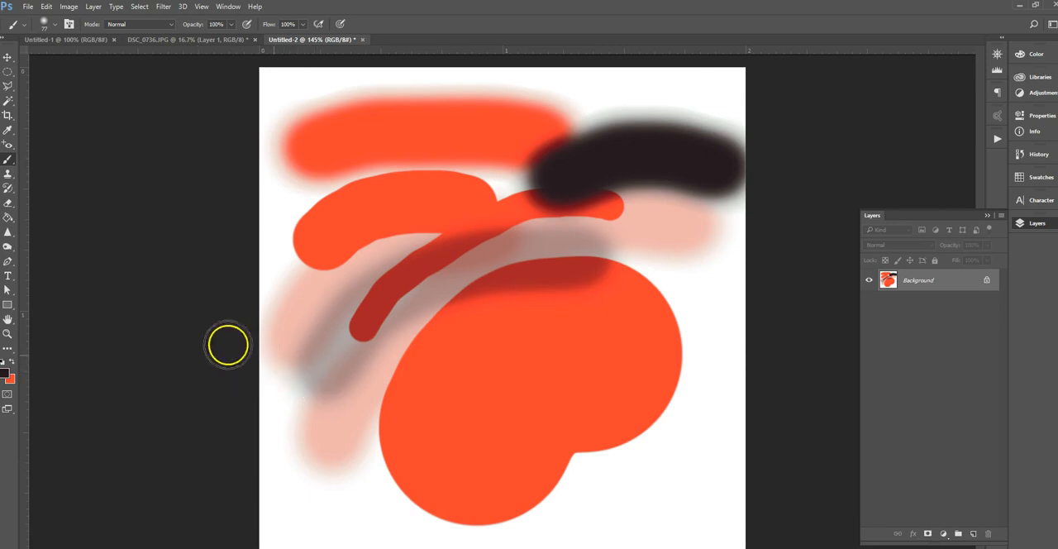
click(11, 365)
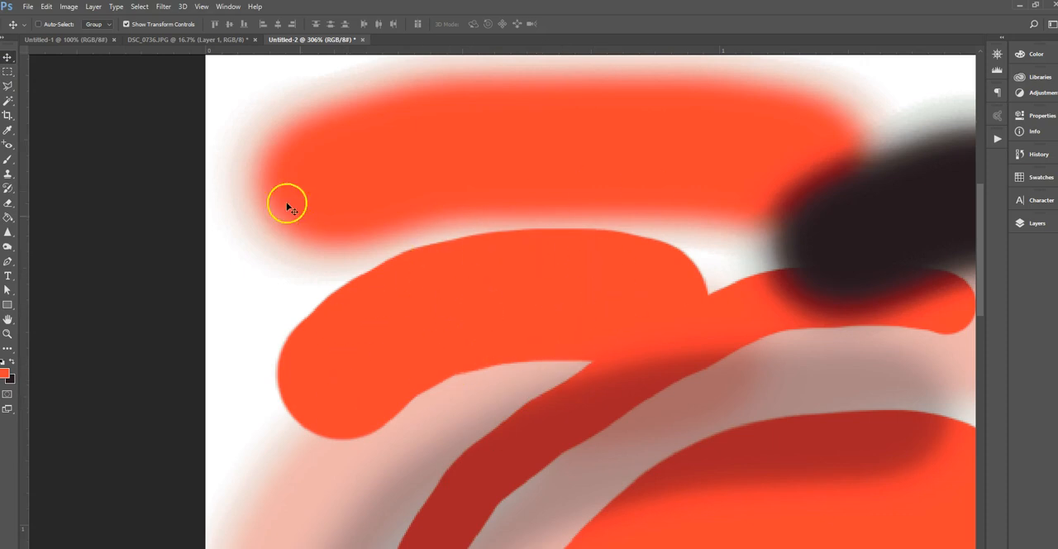
Select a rectangular area over the second stroke with the Rectangular Marquee, move its pixels up and to the right, and deselect
drag(7, 76, 47, 73)
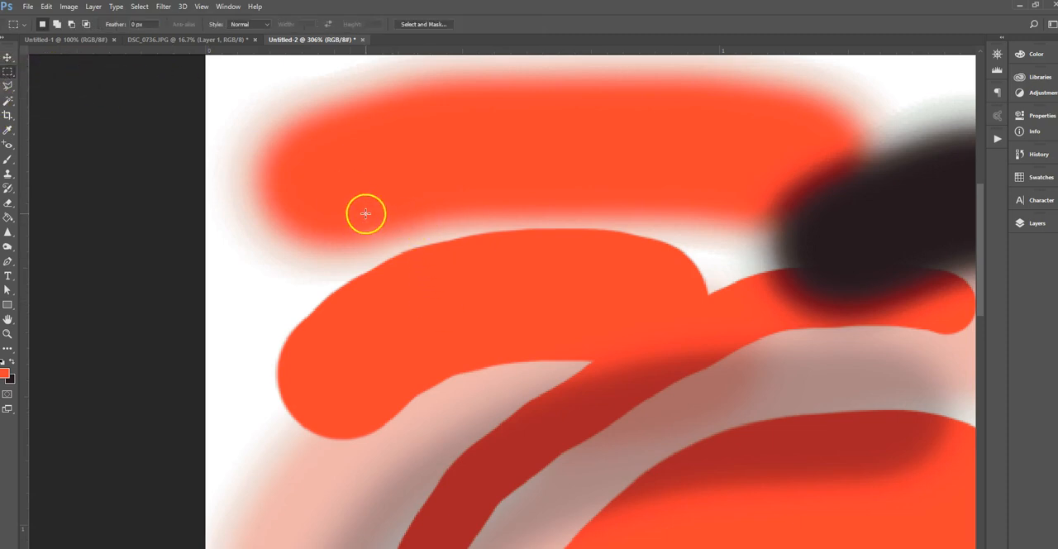
drag(365, 214, 606, 425)
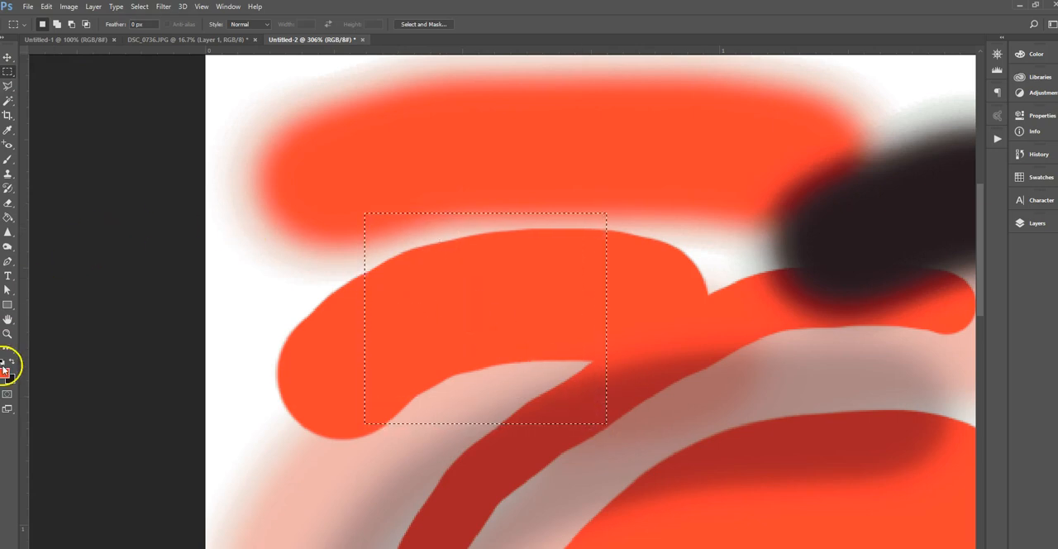
click(7, 334)
mouse_move(388, 300)
mouse_down()
mouse_move(418, 293)
mouse_move(485, 353)
mouse_move(398, 202)
mouse_up()
key(m)
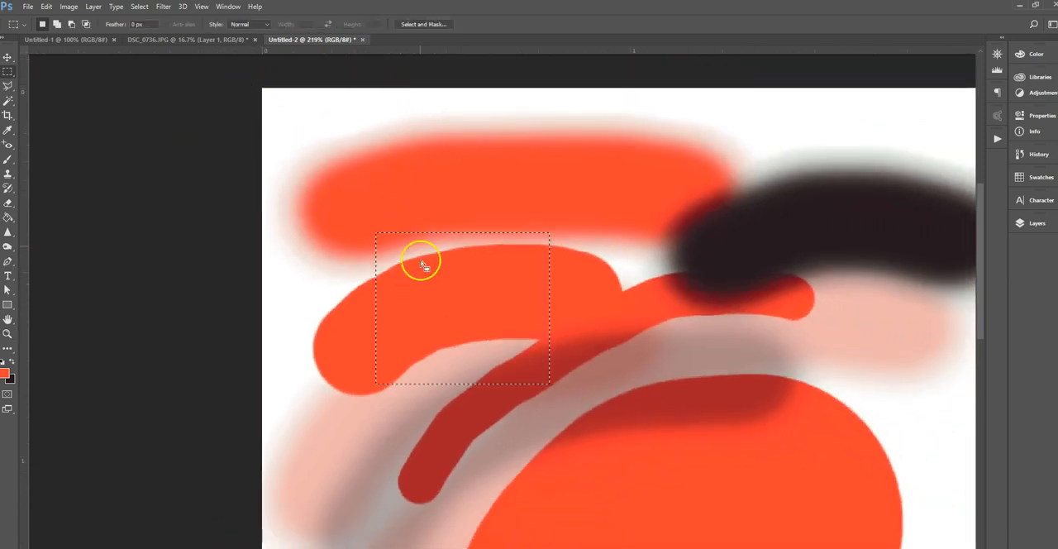
click(6, 60)
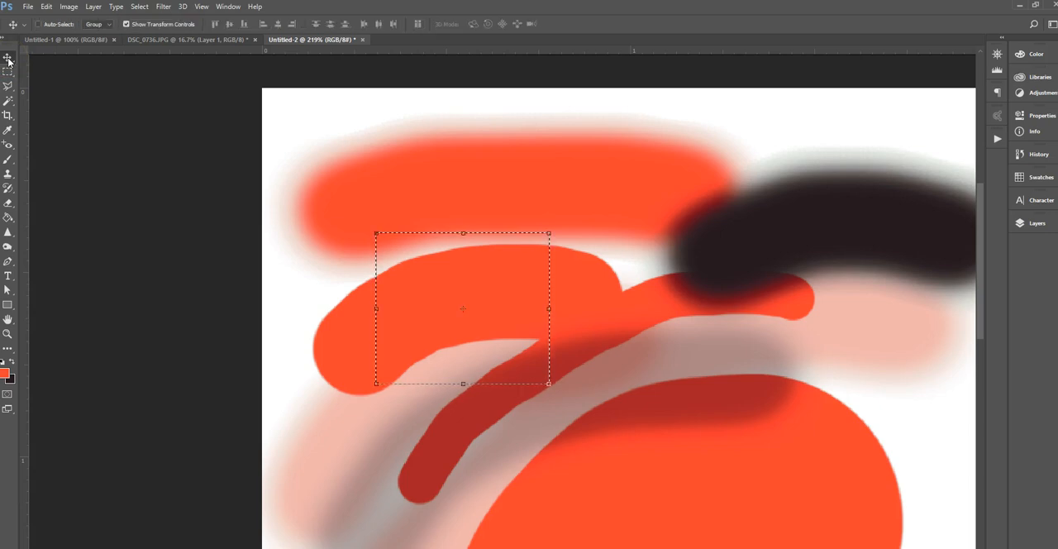
drag(467, 288, 625, 197)
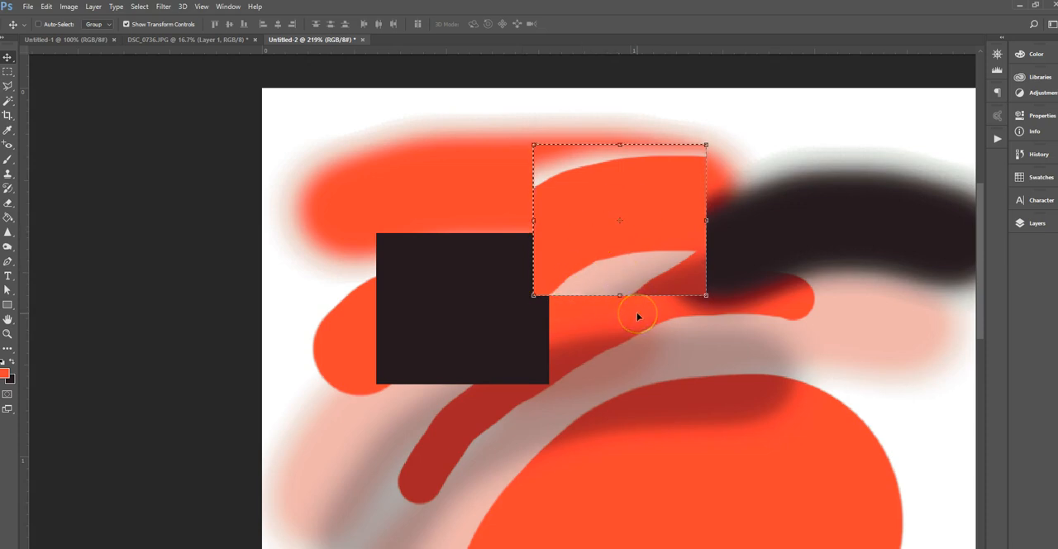
key(ctrl+d)
Draw an elliptical selection over the large blob with the Elliptical Marquee and add a second, rounder one over the black square's lower left
click(8, 72)
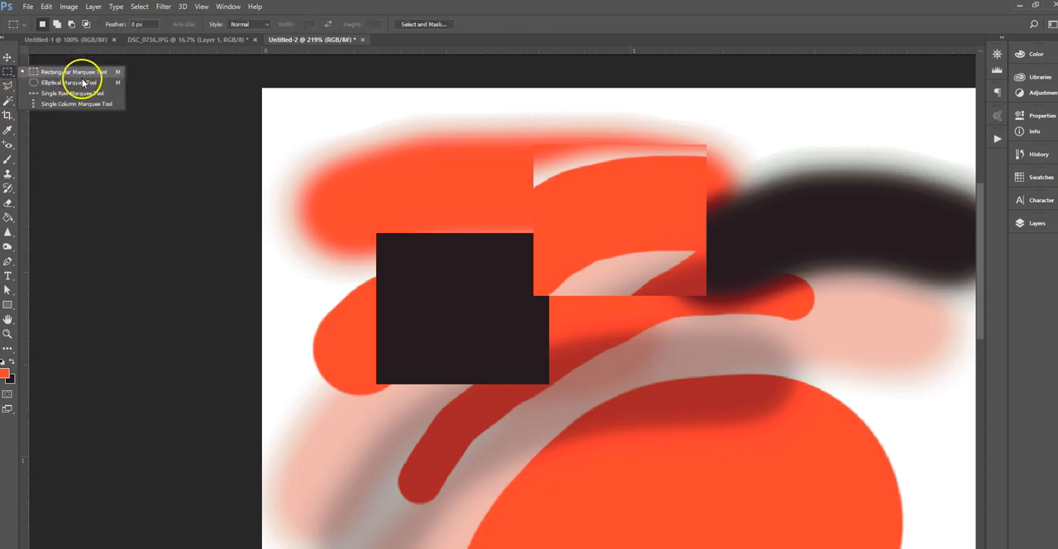
click(83, 82)
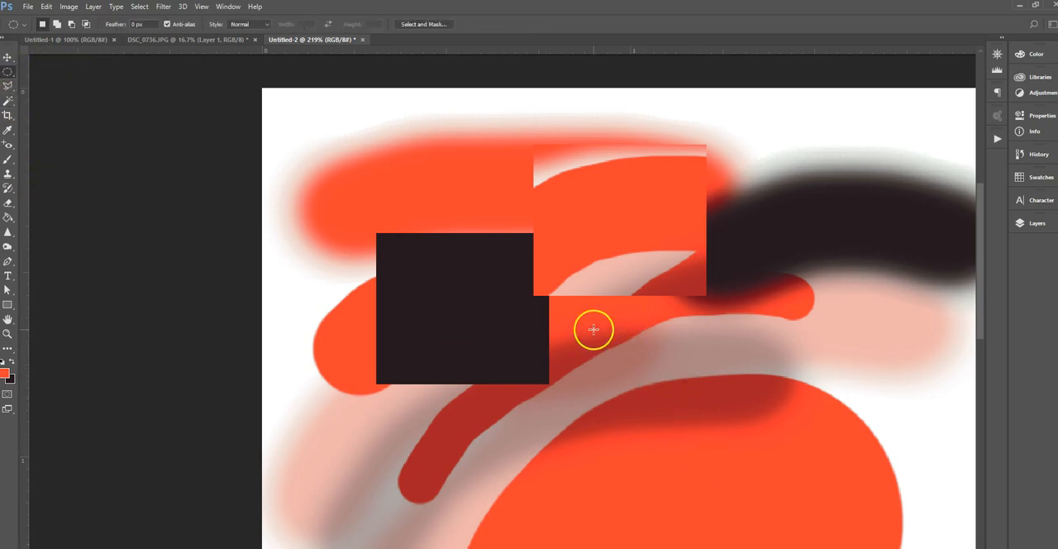
drag(598, 331, 849, 465)
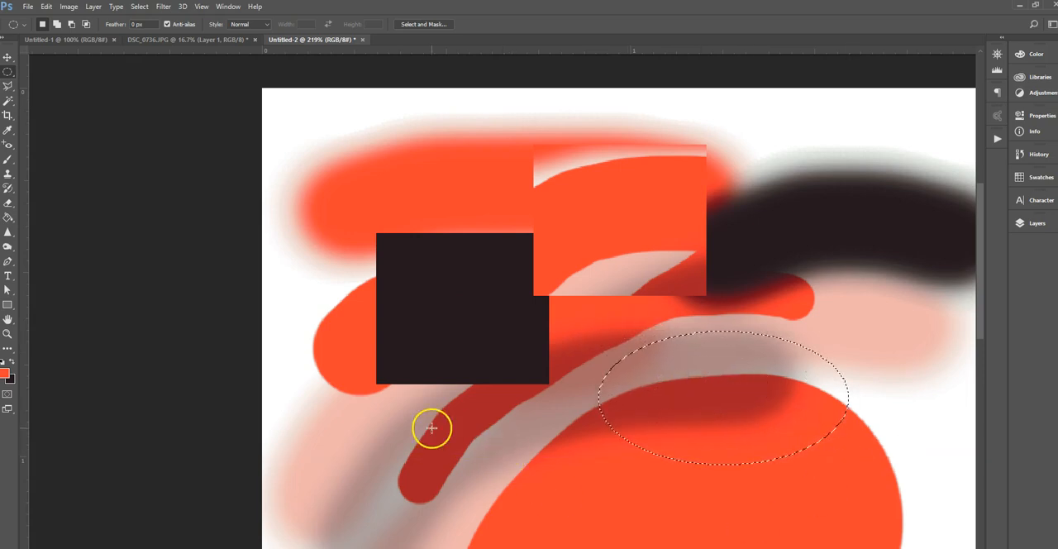
mouse_move(389, 413)
mouse_down()
mouse_move(463, 466)
mouse_move(514, 544)
mouse_up()
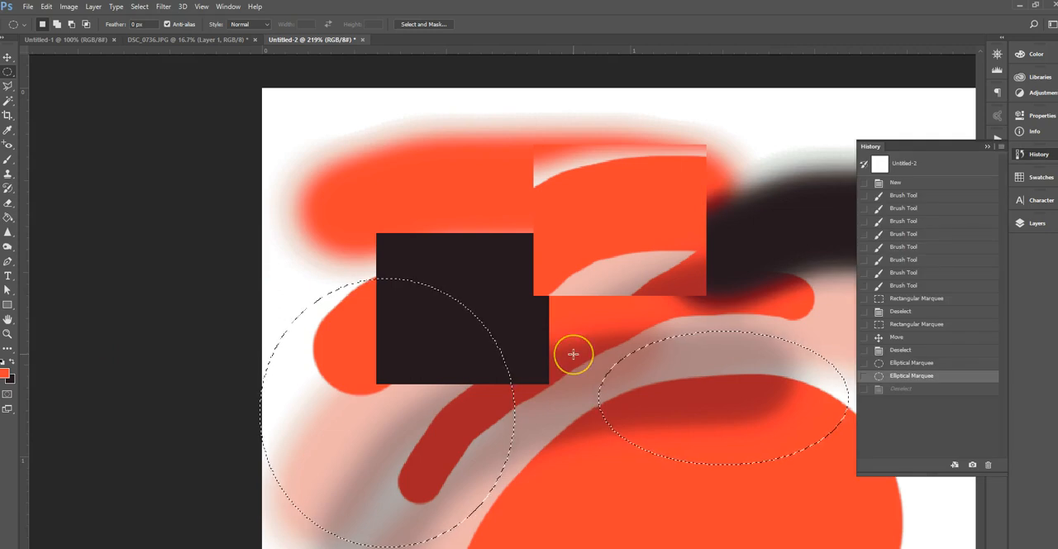
Step through the document's history to the second-to-last brush stroke, the Deselect after the move, and the New state
click(987, 147)
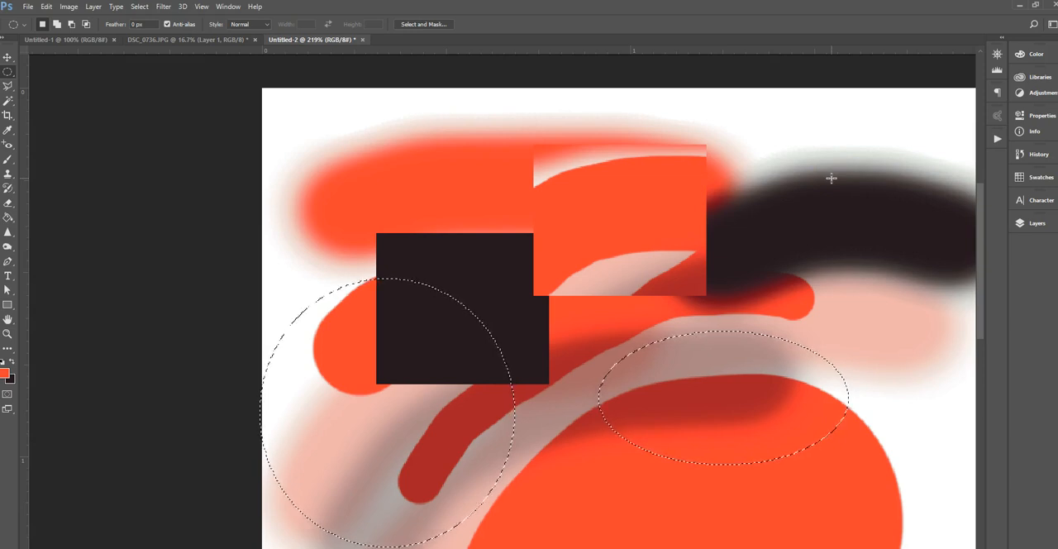
click(1034, 155)
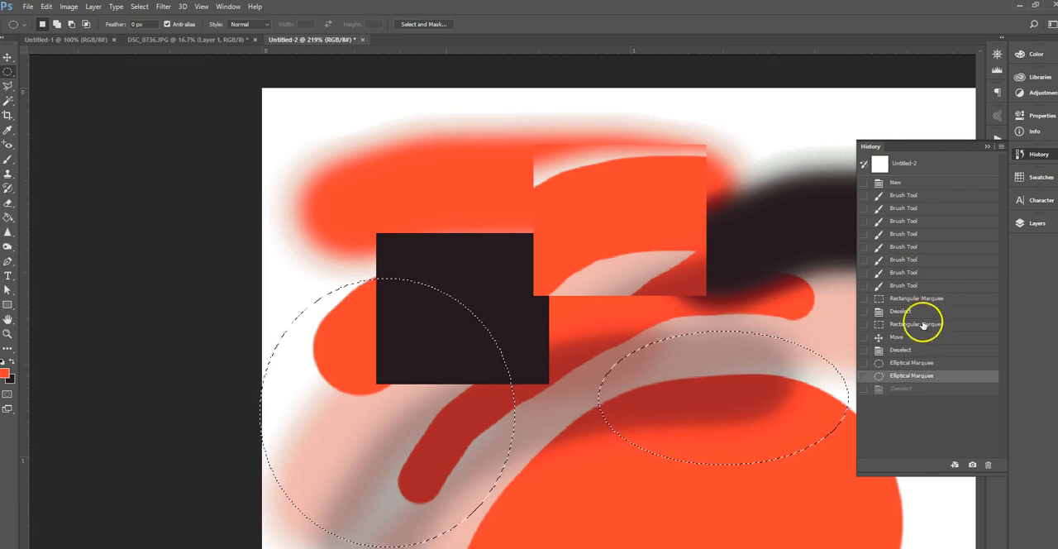
click(905, 274)
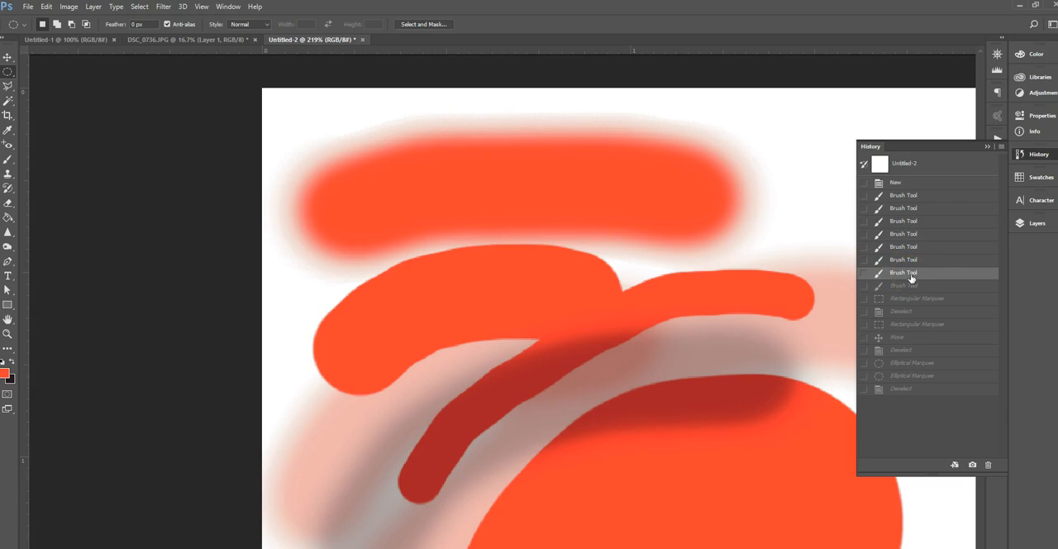
click(916, 350)
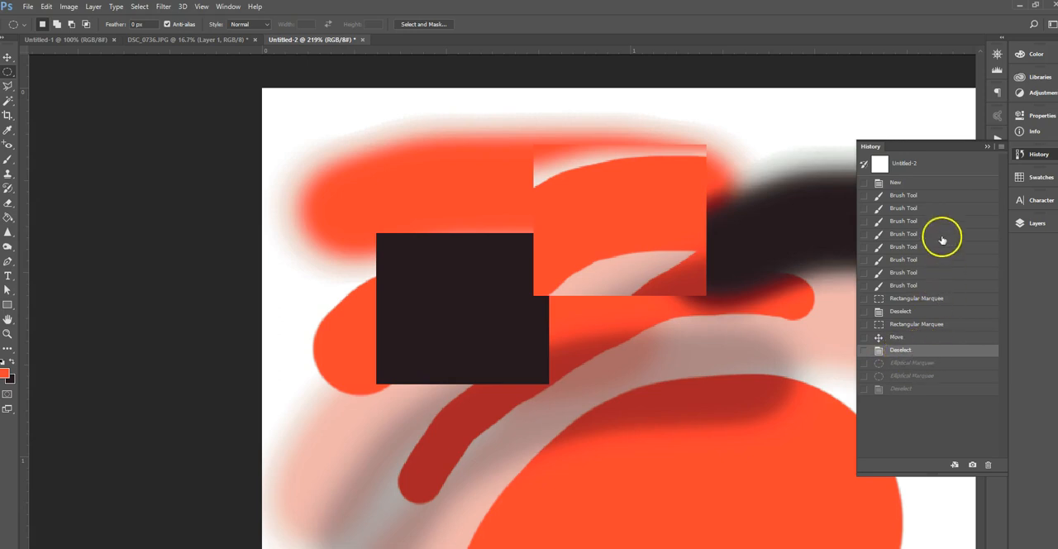
click(921, 183)
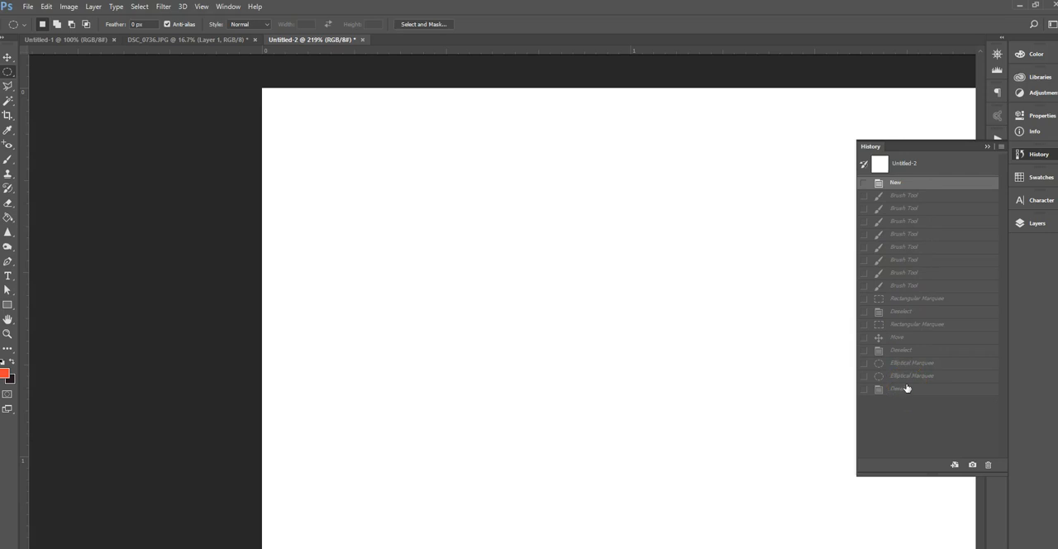
Restore the first Rectangular Marquee history state and draw an elliptical selection about 0.31 x 0.32 in over the upper strokes
click(922, 299)
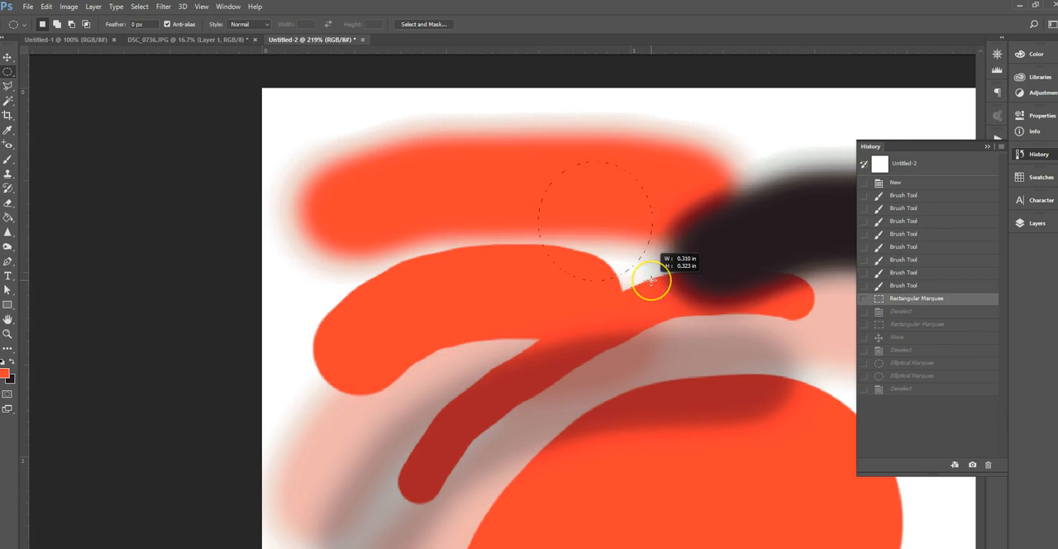
drag(652, 282, 655, 284)
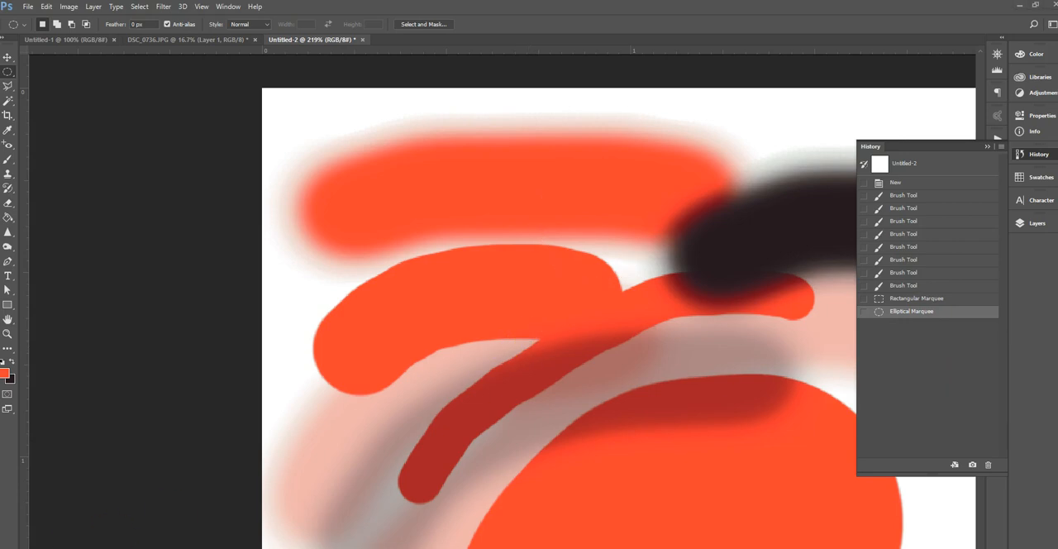
Clear the elliptical selection and look through the open documents, including Untitled-1, DSC_0736.JPG and Untitled-2
click(331, 388)
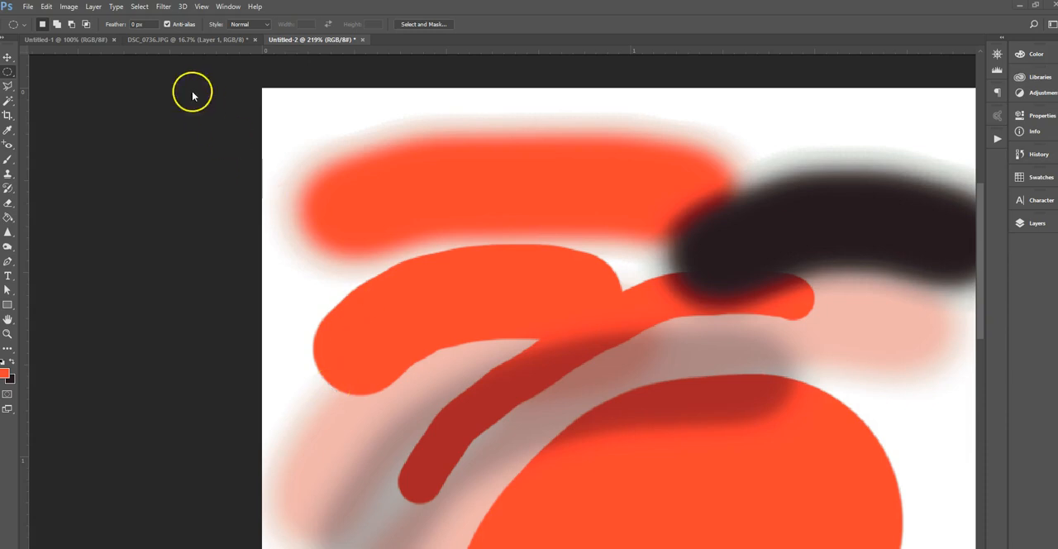
click(169, 40)
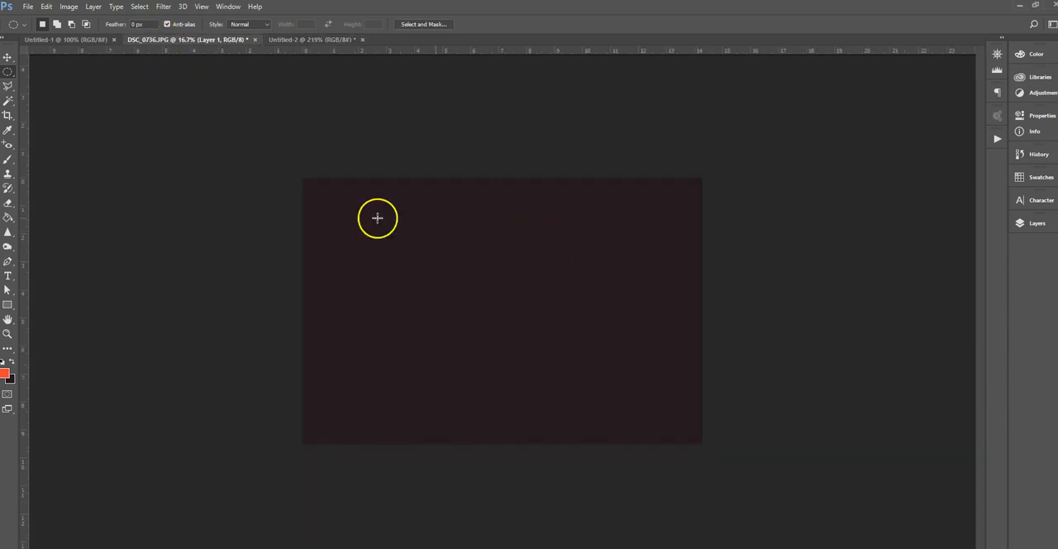
click(46, 40)
click(206, 40)
click(295, 42)
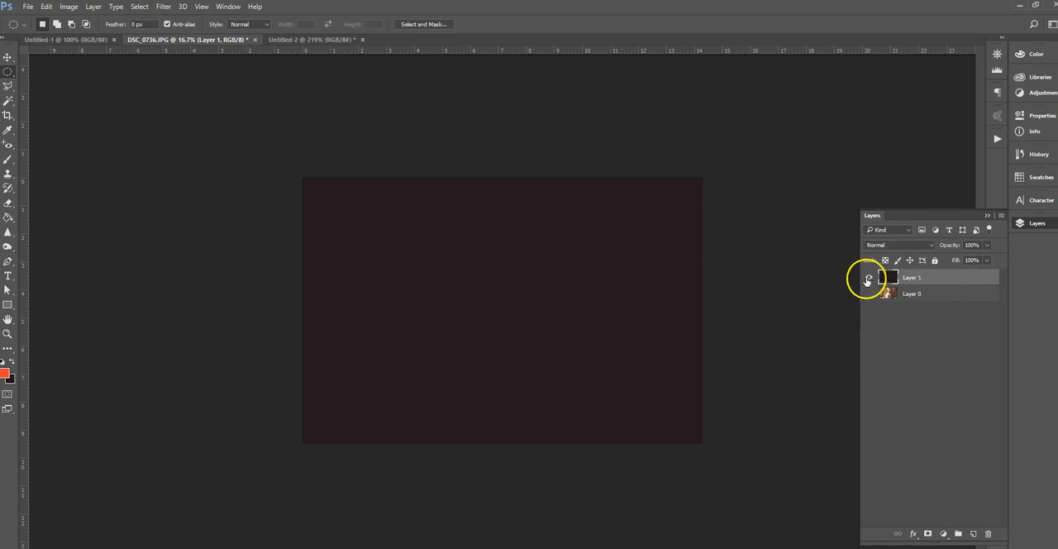
In DSC_0736.JPG, turn on Layer 0's visibility and switch the dark Layer 1 off and back on
click(868, 278)
click(869, 295)
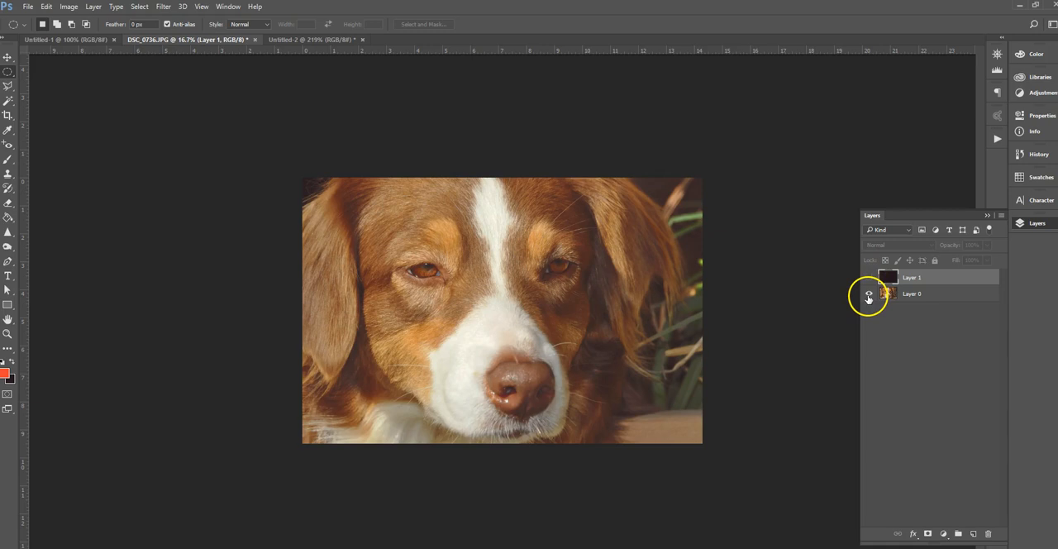
click(915, 295)
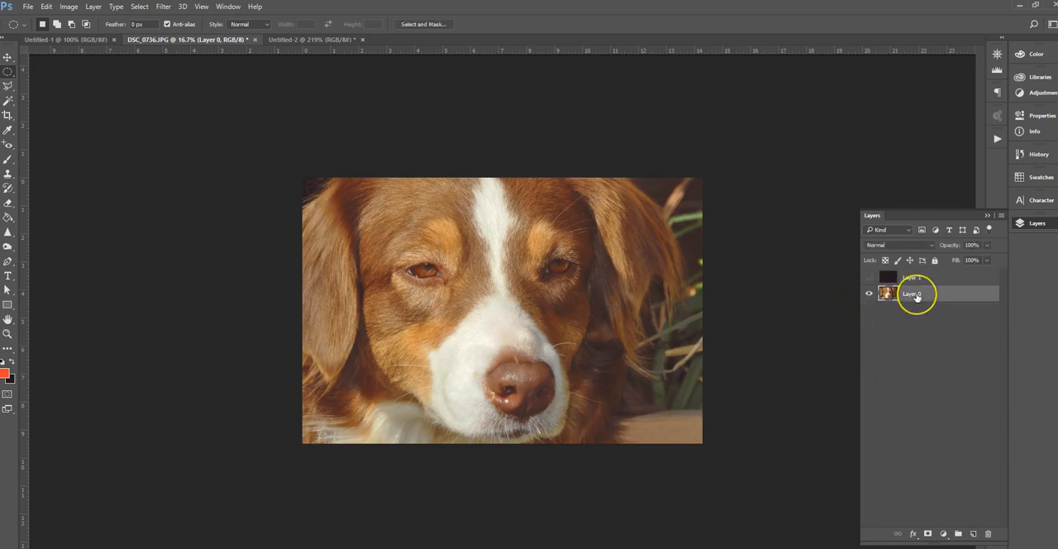
click(868, 278)
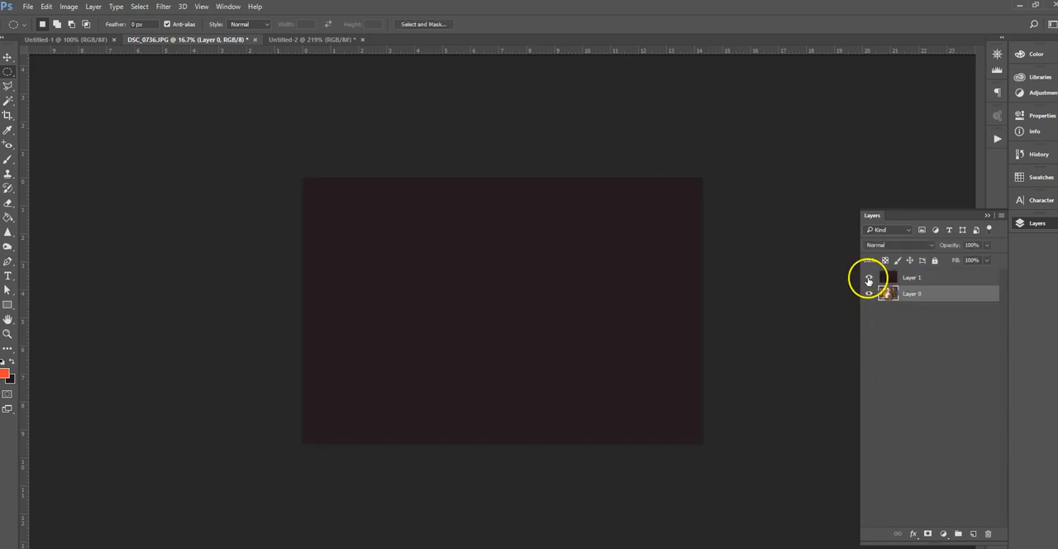
Paint a looping orange freehand stroke on Layer 1 with the Brush tool, then hide that layer
click(933, 278)
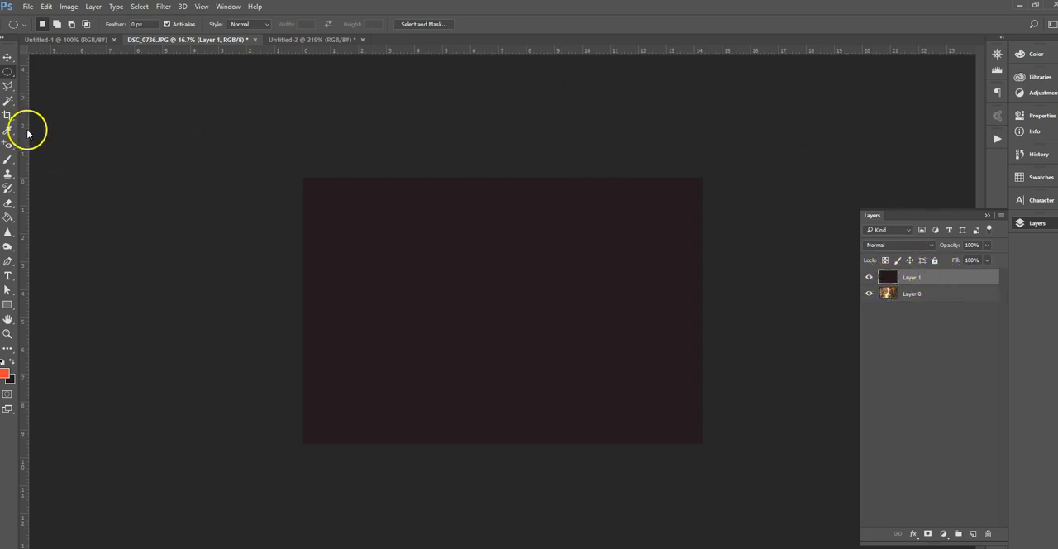
click(9, 163)
mouse_move(401, 347)
mouse_down()
mouse_move(689, 282)
mouse_move(563, 336)
mouse_up()
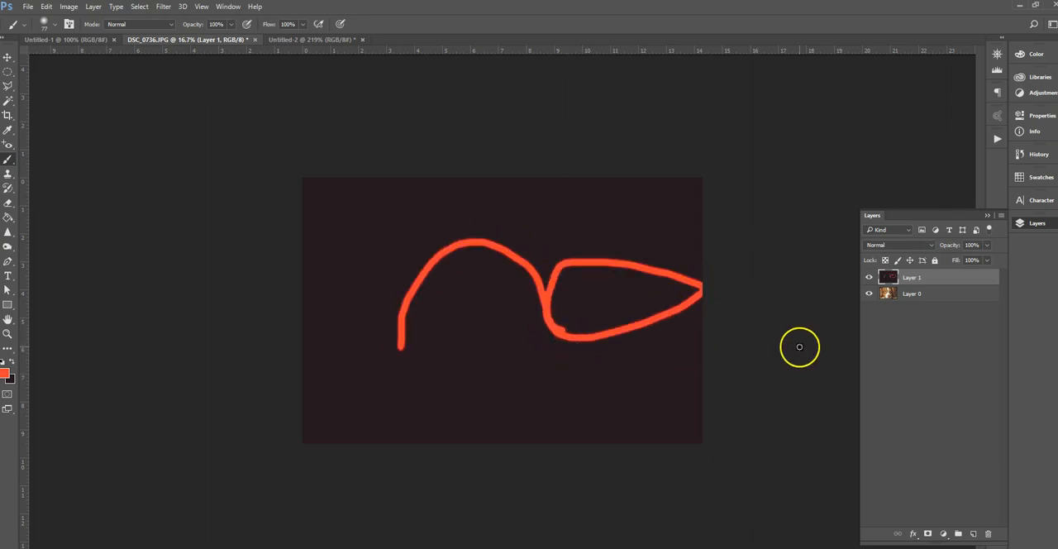
click(868, 277)
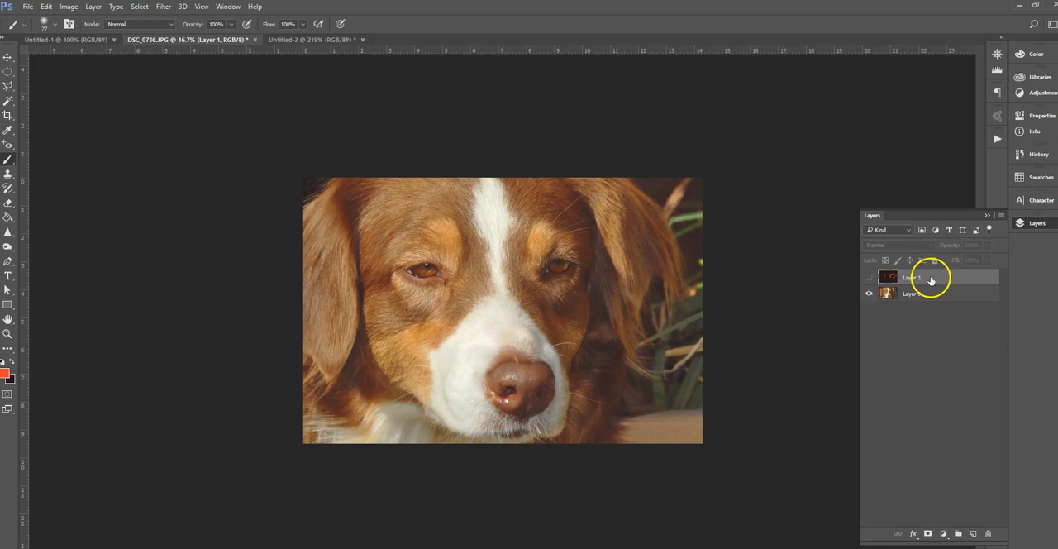
Add a new layer, brush an orange looping line across the dog's face on it, and show Layer 1
click(974, 534)
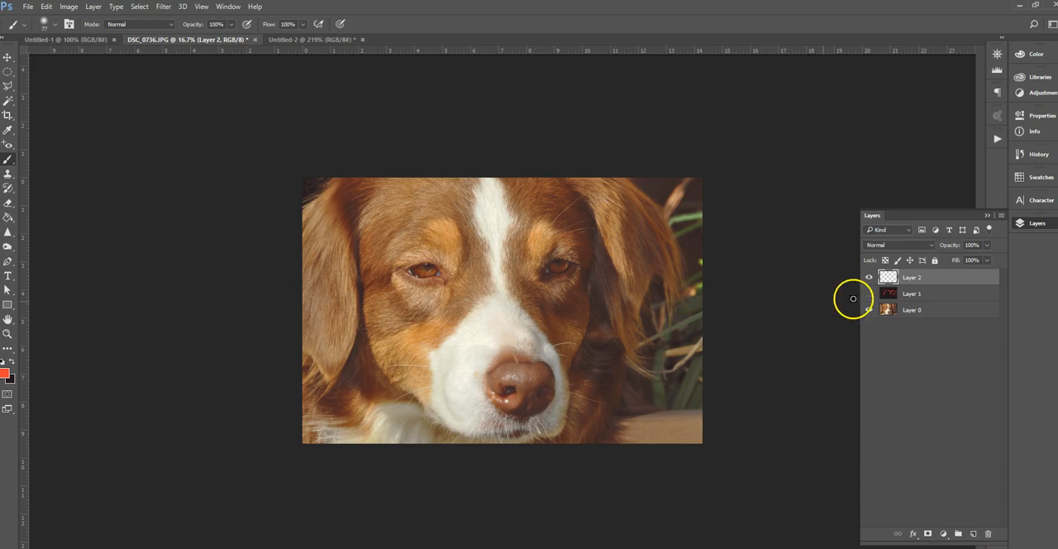
mouse_move(403, 329)
mouse_down()
mouse_move(447, 277)
mouse_move(547, 332)
mouse_move(651, 277)
mouse_move(607, 340)
mouse_up()
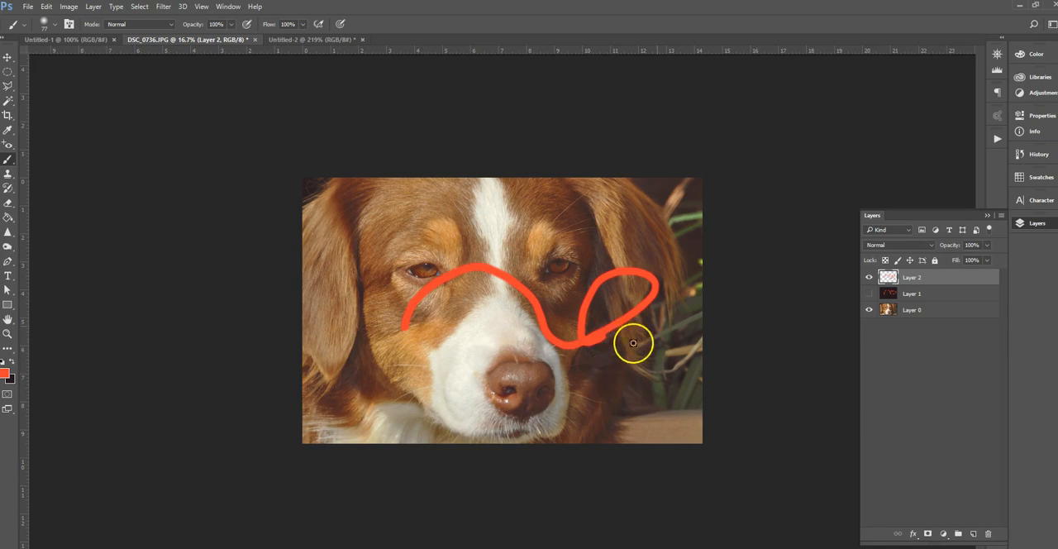
click(869, 293)
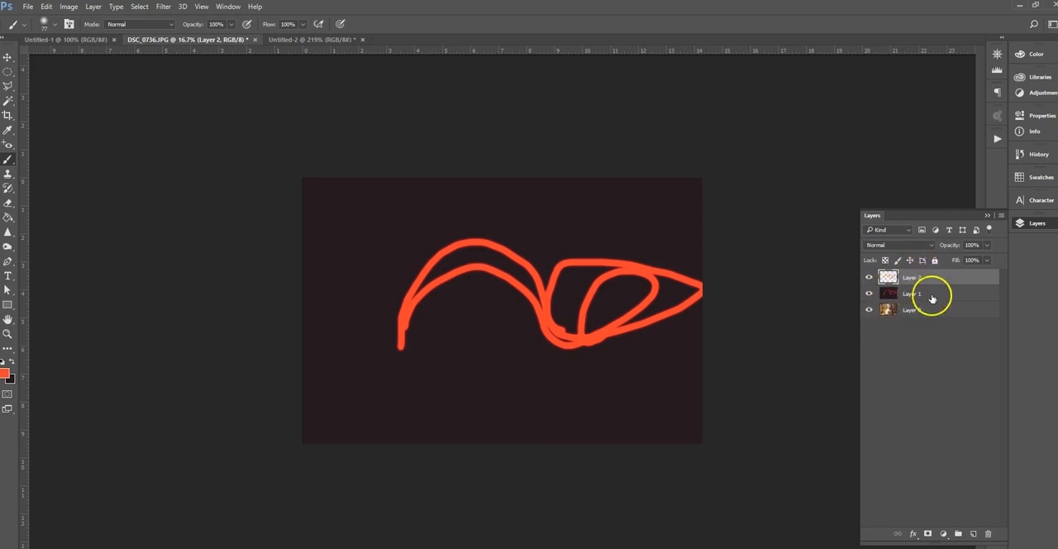
Delete the dark Layer 1, move Layer 2 below Layer 0, and select Layer 0
click(917, 293)
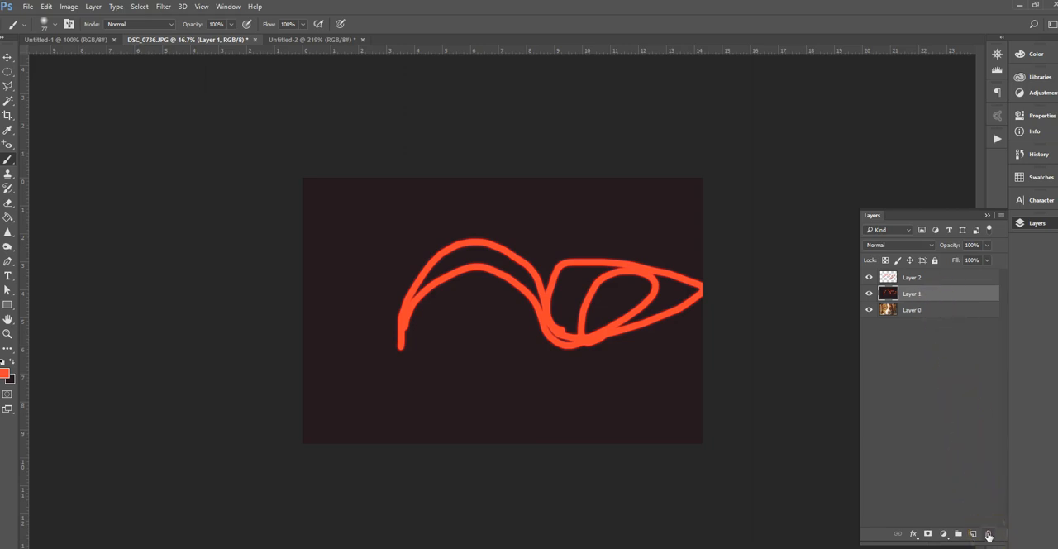
click(989, 535)
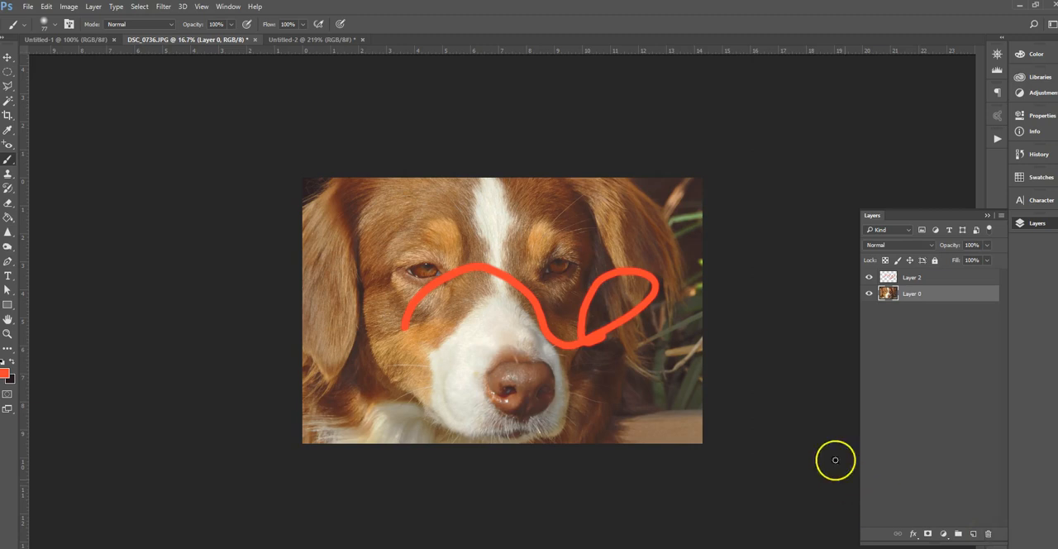
click(915, 278)
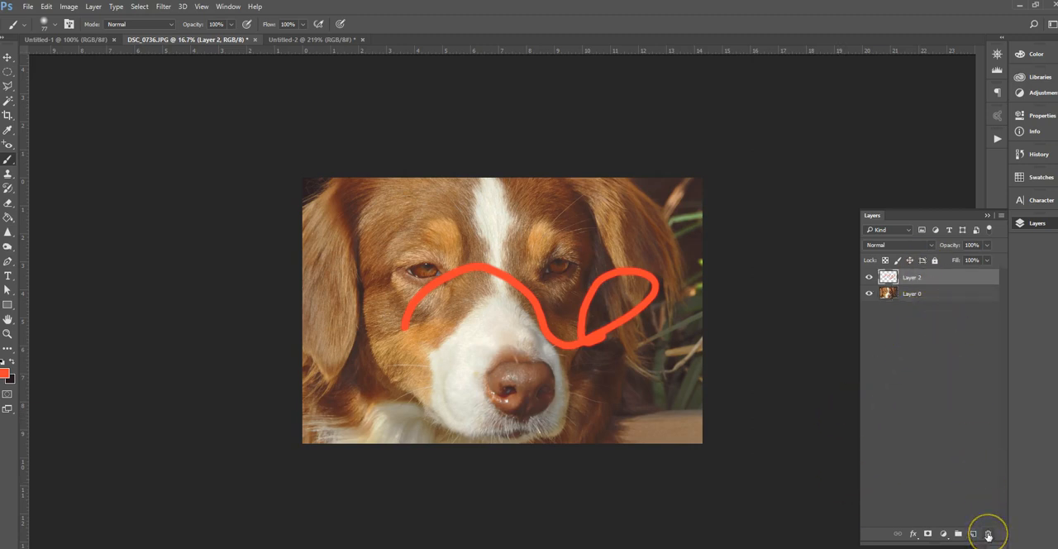
drag(905, 272, 916, 307)
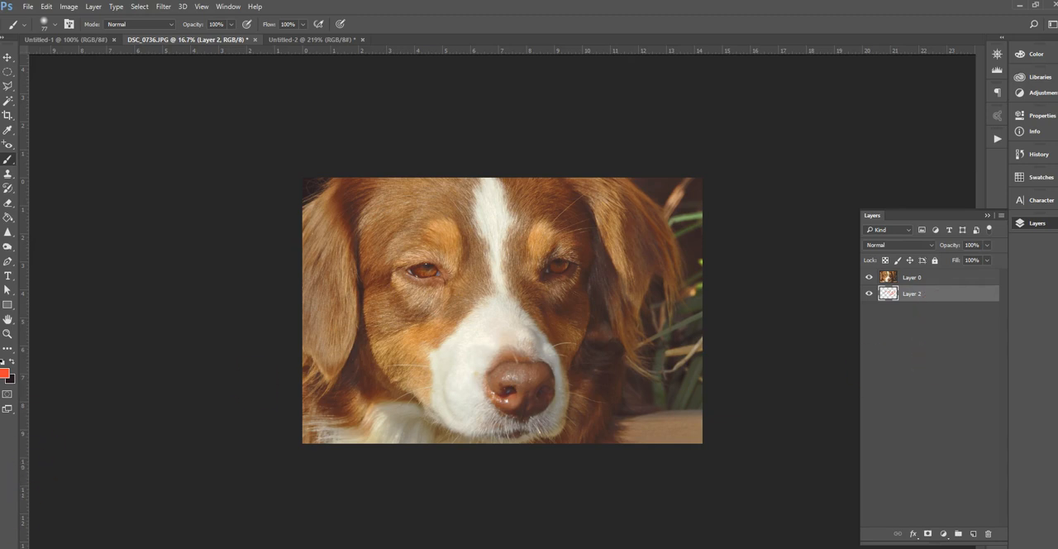
click(924, 281)
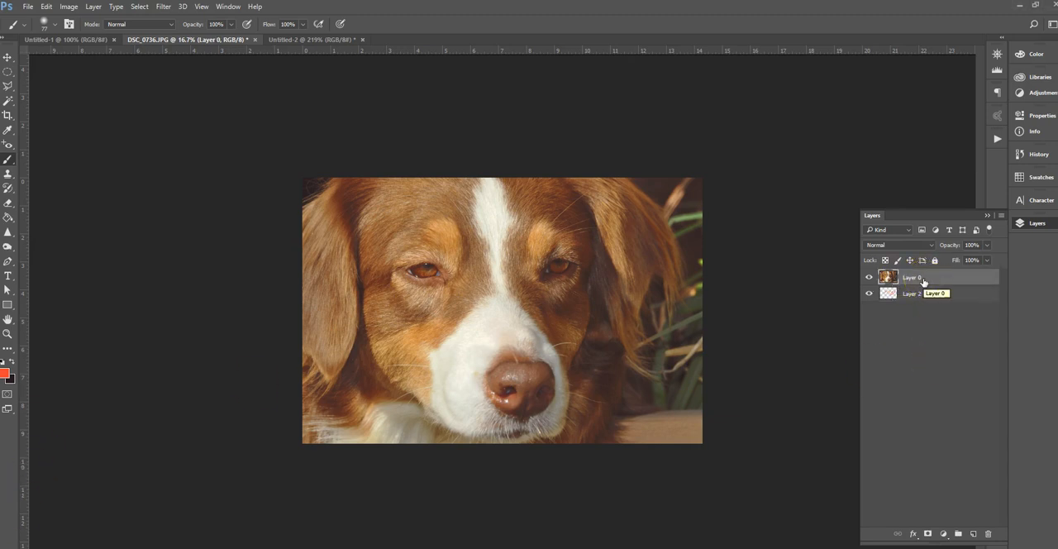
Set the brush opacity to 28% and Layer 0's opacity to 88%
click(231, 25)
drag(205, 39, 193, 40)
click(515, 226)
mouse_move(989, 250)
mouse_down()
mouse_move(961, 263)
mouse_move(973, 261)
mouse_move(959, 253)
mouse_move(982, 261)
mouse_up()
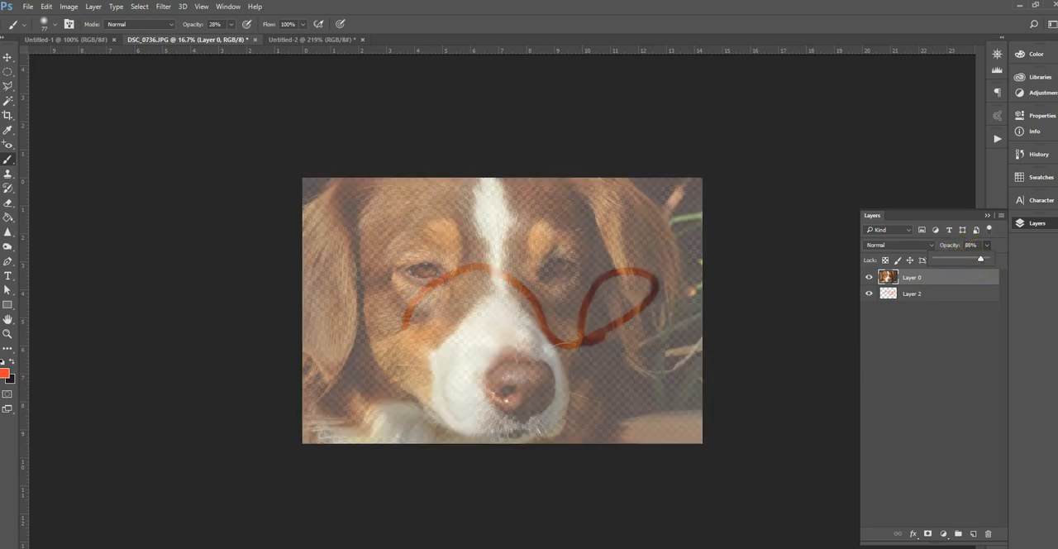
click(276, 306)
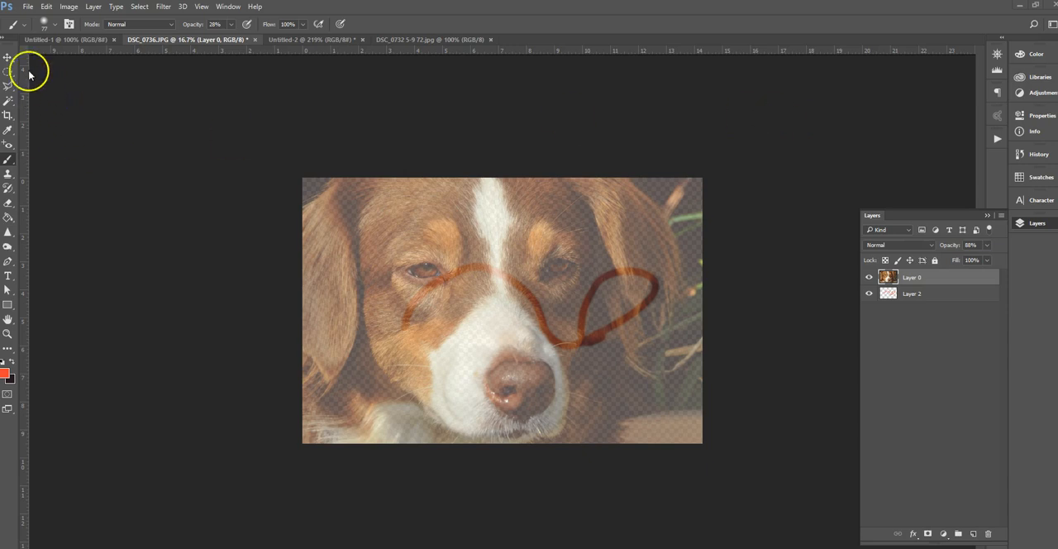
Open the photo DSC_0738.JPG from the Alpacas-Jamul folder
click(27, 6)
click(42, 33)
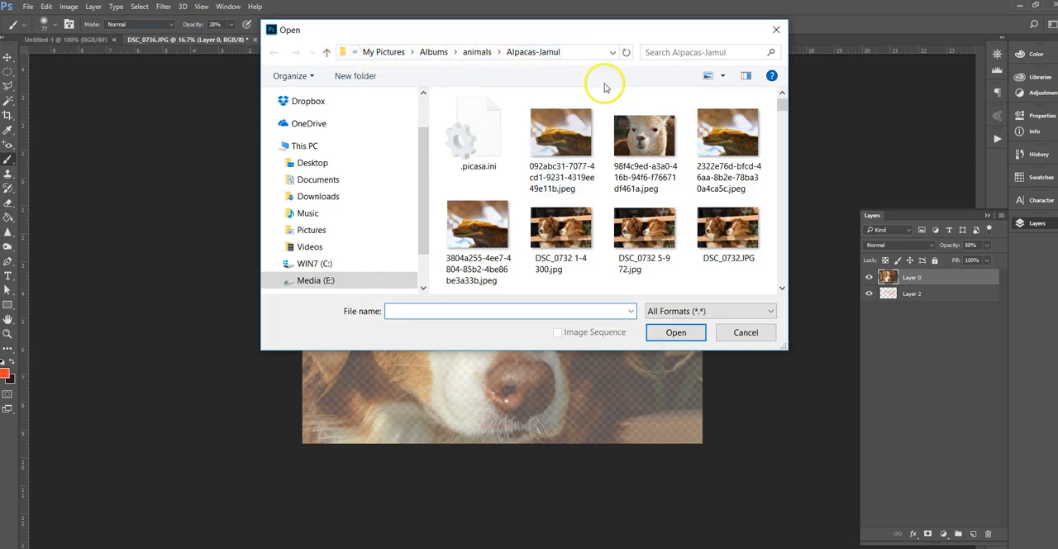
drag(784, 106, 784, 117)
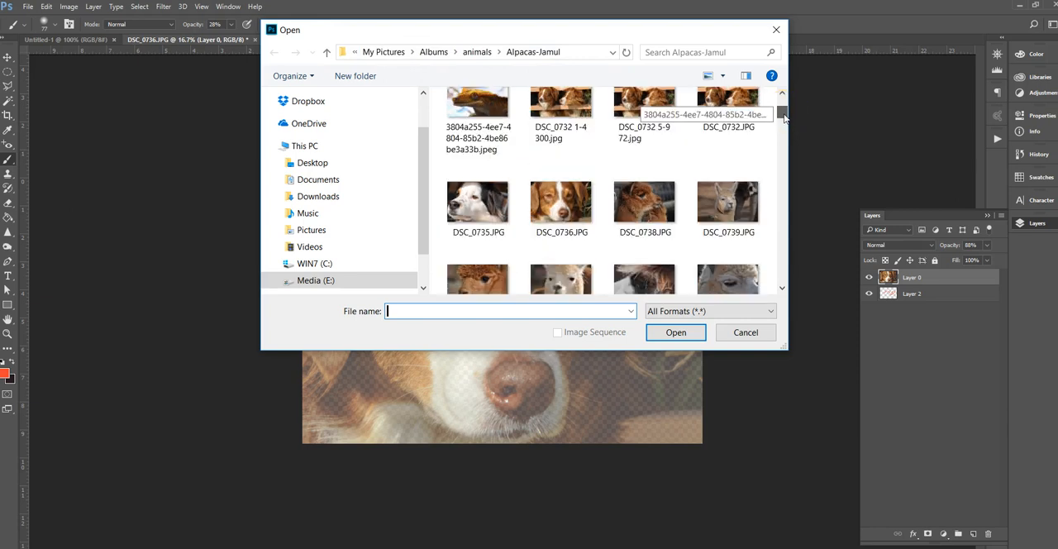
click(652, 197)
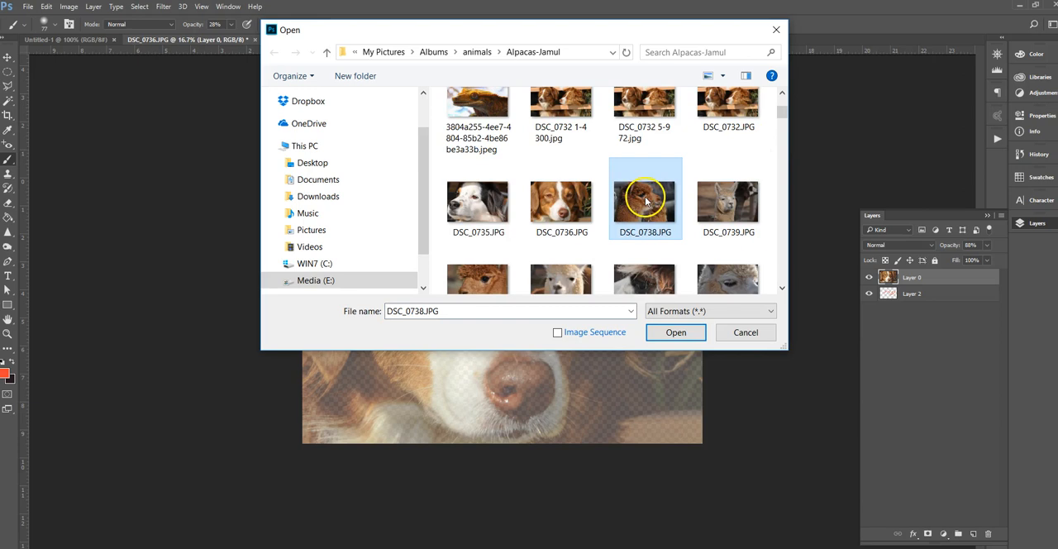
double_click(646, 200)
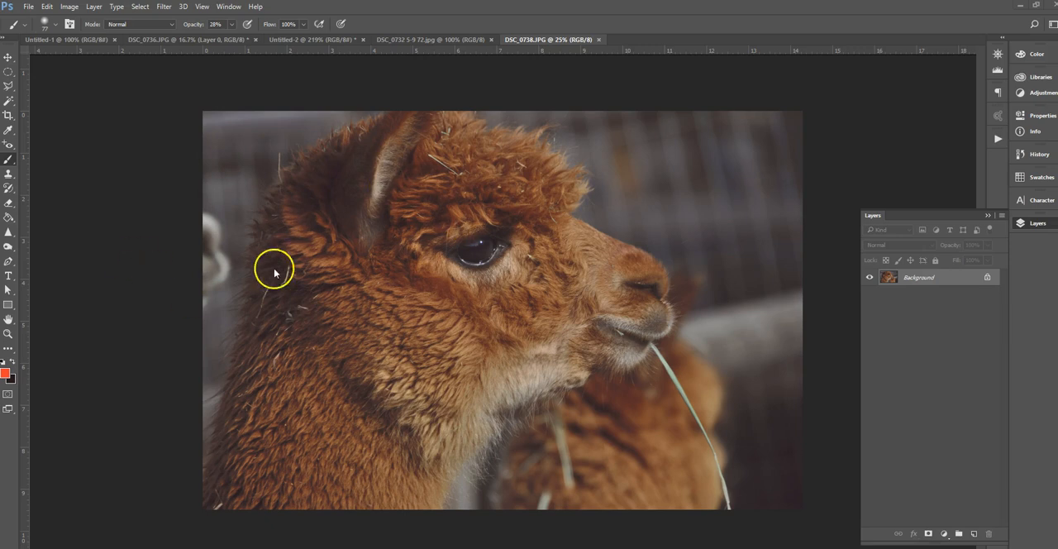
In the alpaca photo's Image Size settings, enable Resample, switch the width and height units to pixels, and accept
click(69, 7)
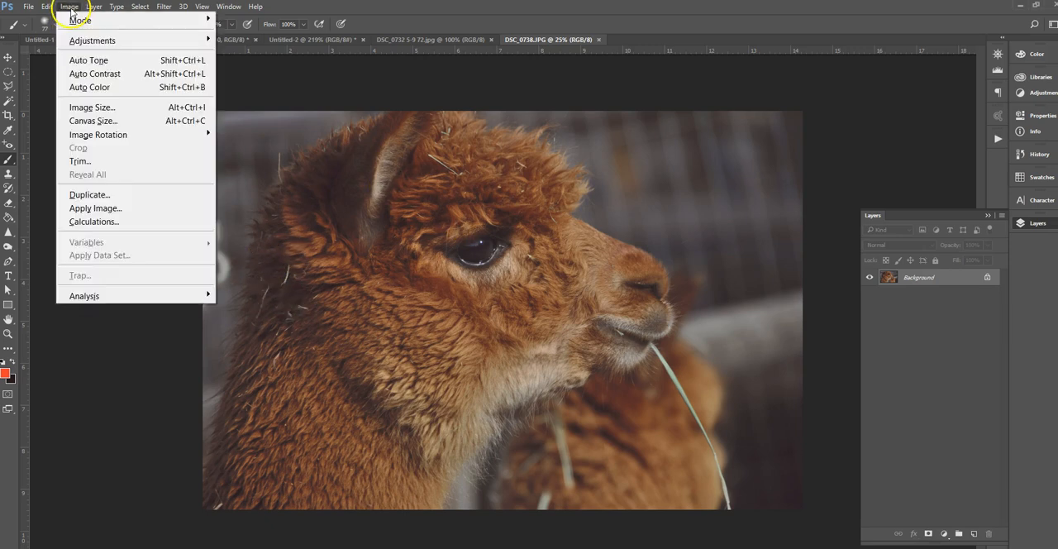
click(106, 108)
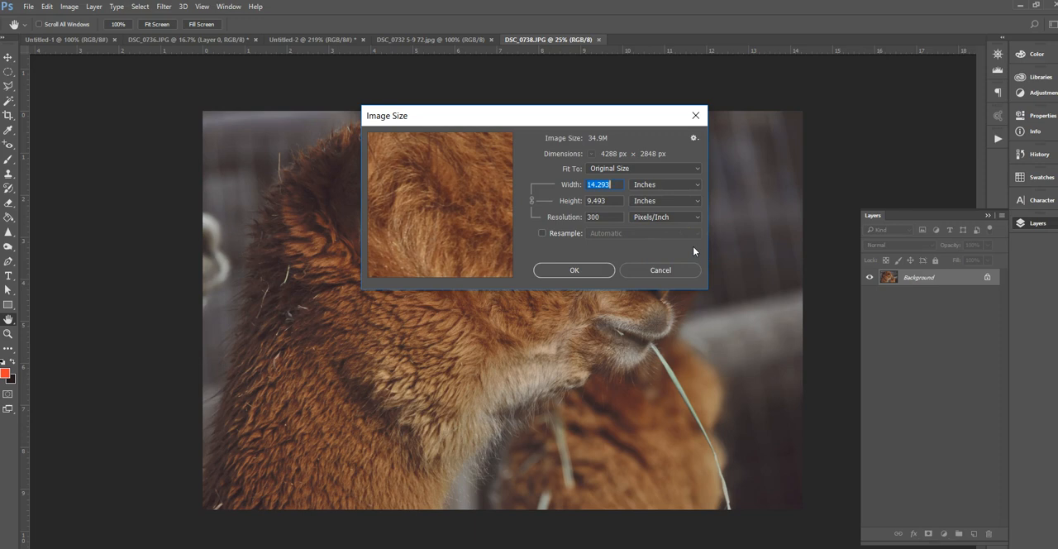
click(663, 185)
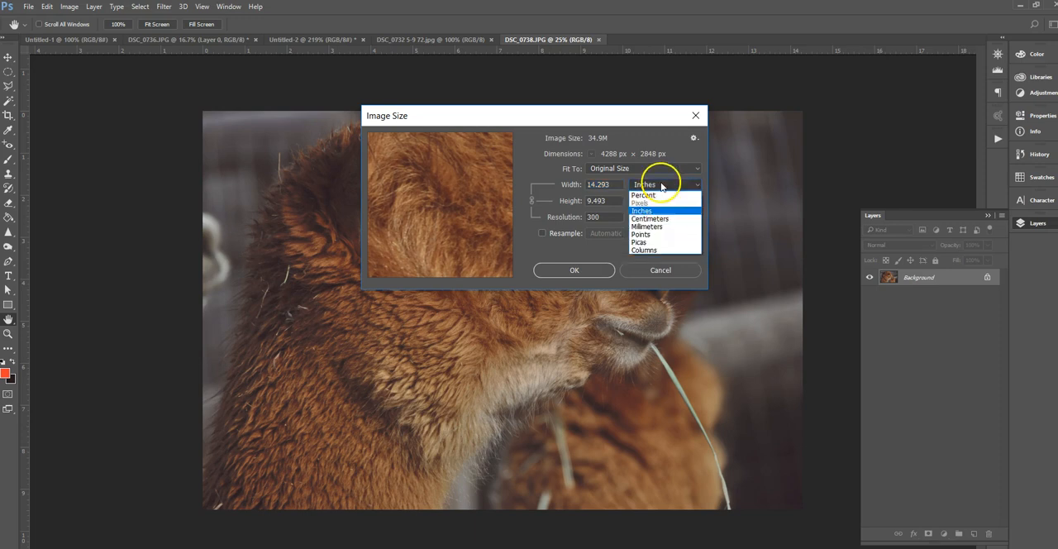
click(560, 236)
click(562, 234)
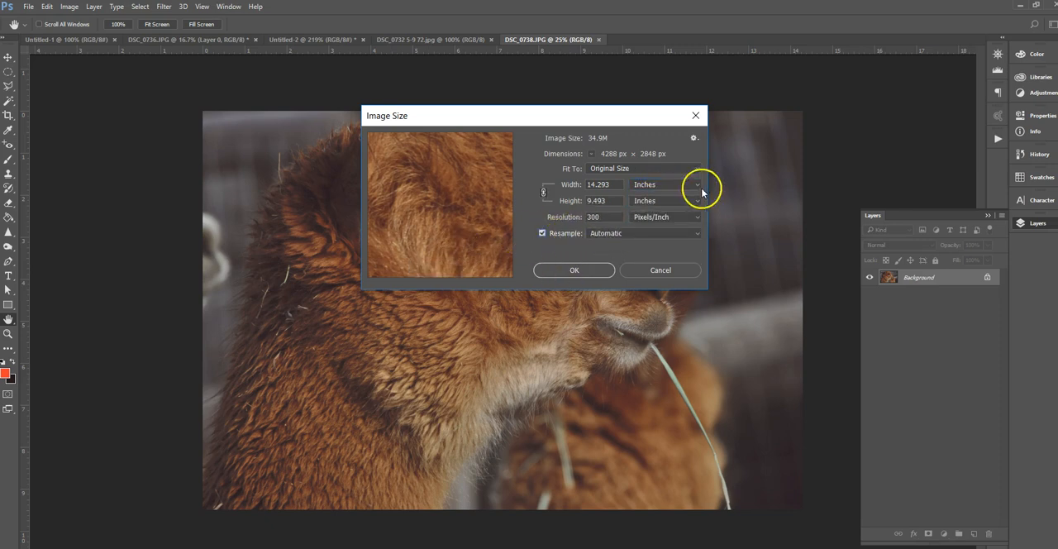
click(646, 185)
click(654, 207)
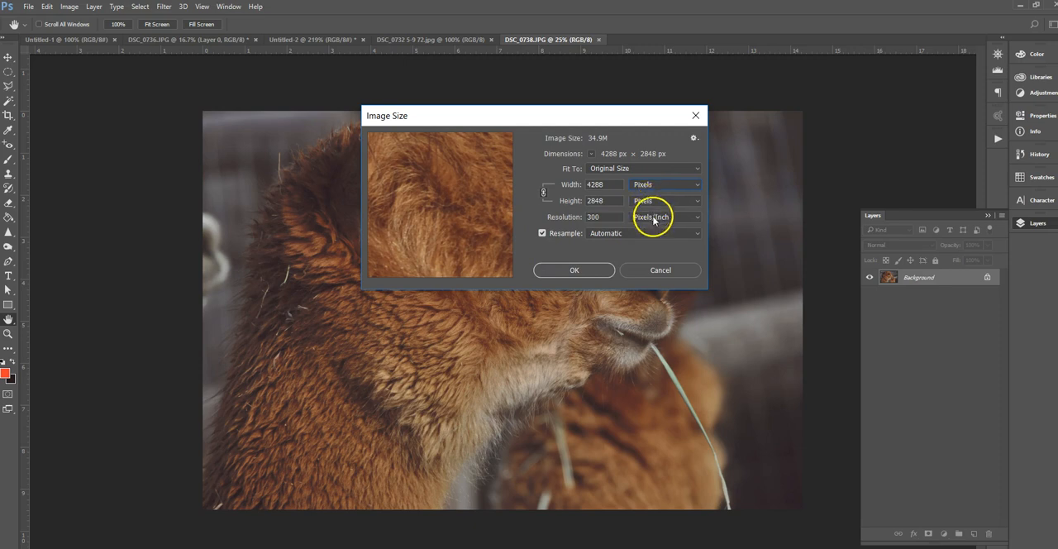
click(612, 247)
click(658, 208)
click(637, 184)
click(582, 269)
Select the dark fur on the alpaca's neck with the Magic Wand at a tolerance of 30
key(b)
key(w)
click(375, 224)
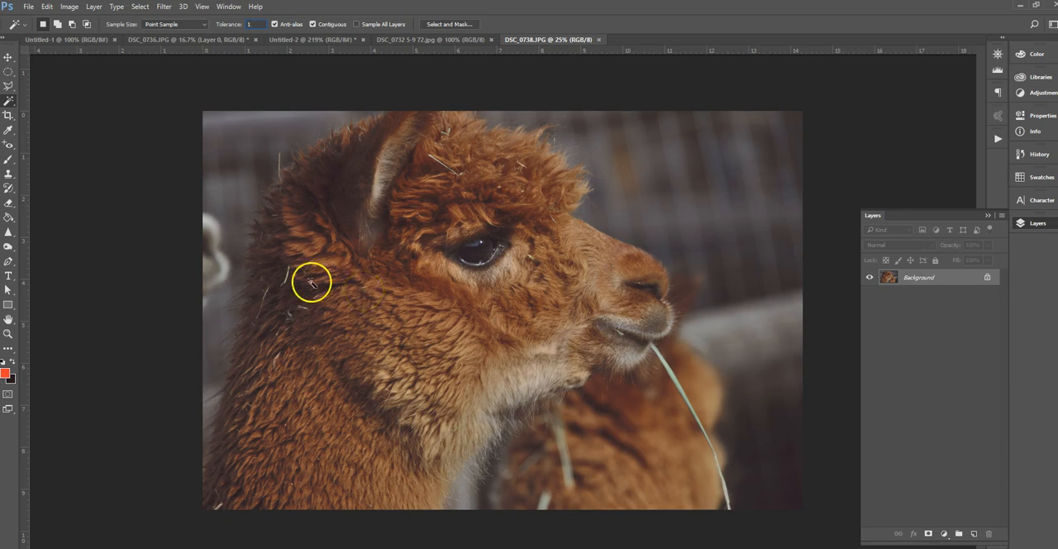
click(9, 102)
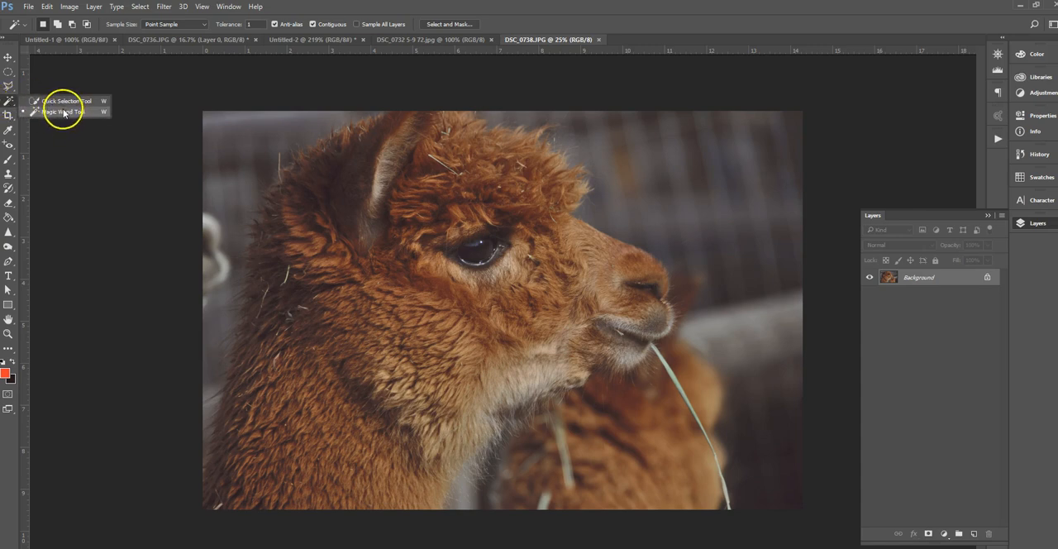
click(65, 111)
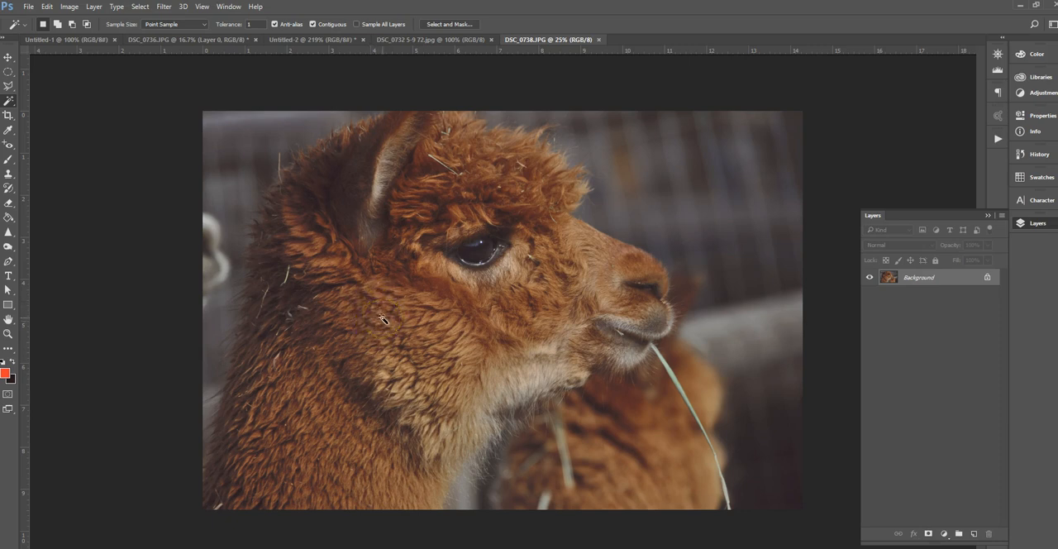
click(247, 24)
text(3)
text(30)
click(324, 329)
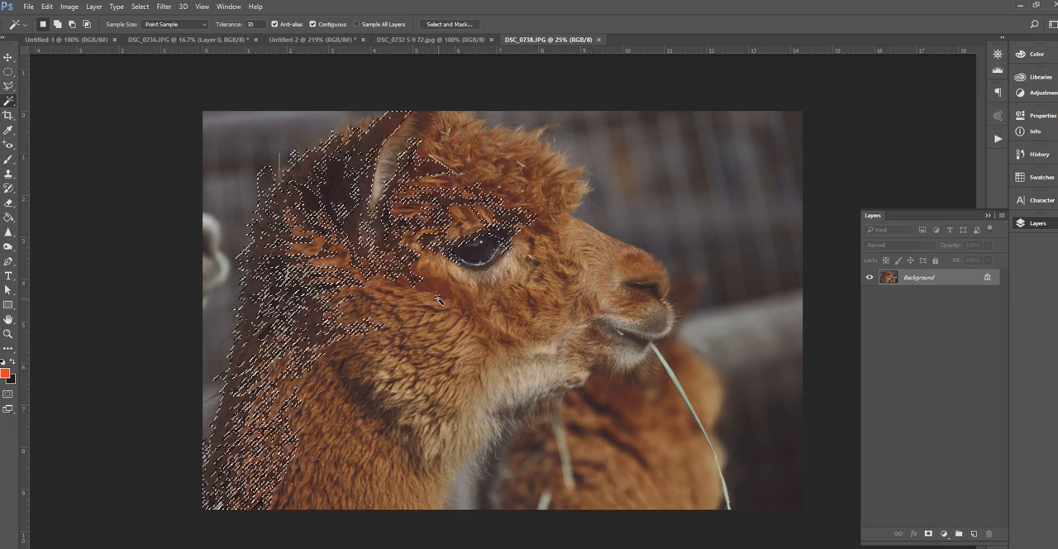
Add the orange fur of the alpaca's face and neck to the Magic Wand selection and switch to the Move tool
shift+click(397, 304)
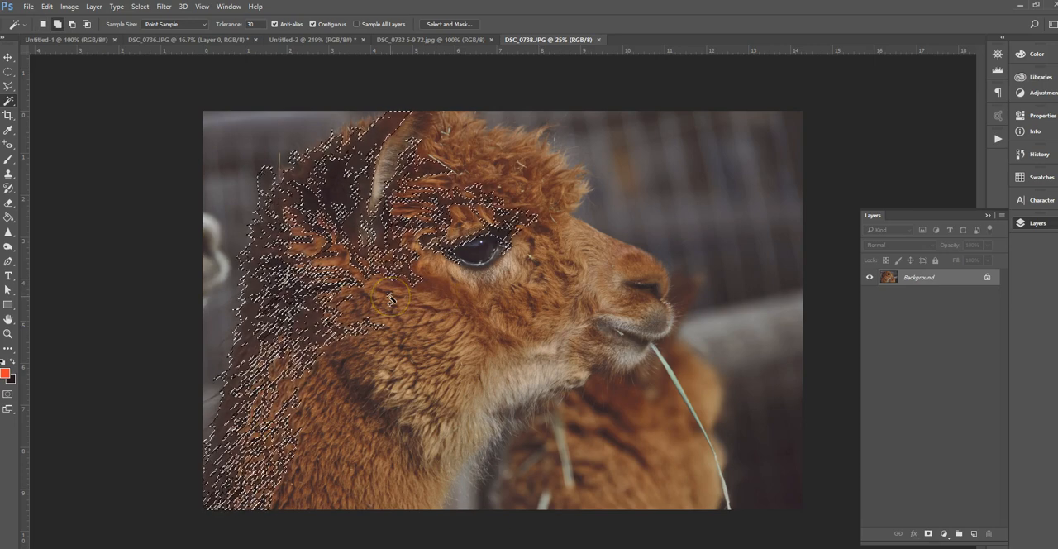
shift+click(380, 303)
shift+click(379, 310)
shift+click(344, 436)
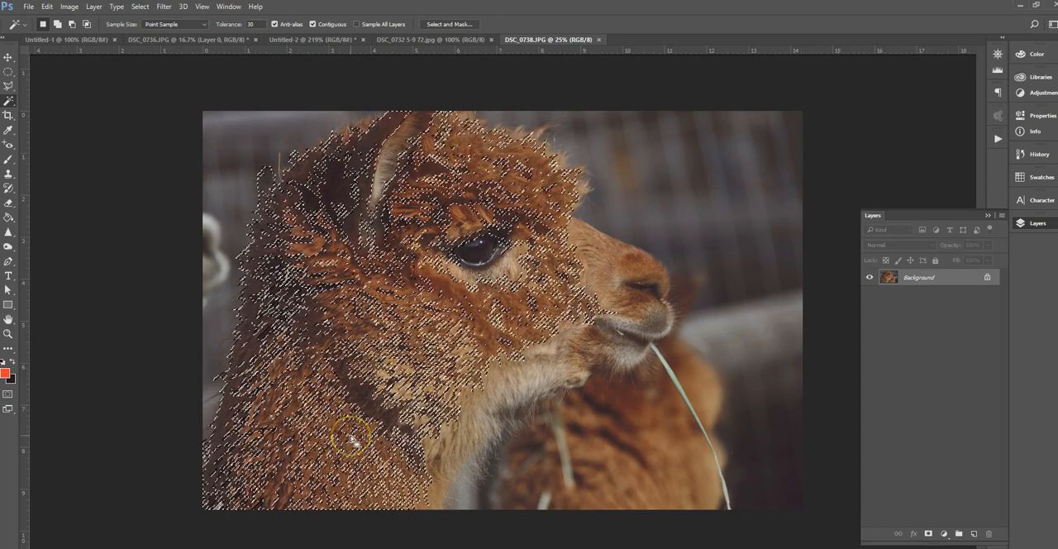
click(8, 57)
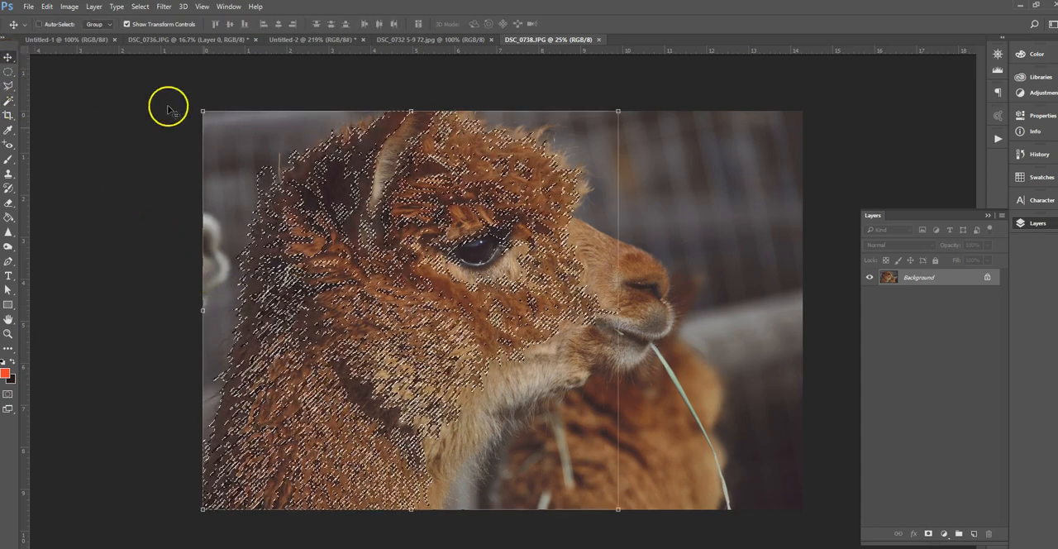
Try to move the selected alpaca fur by converting the Background to a normal layer, and undo the move
drag(344, 212, 535, 177)
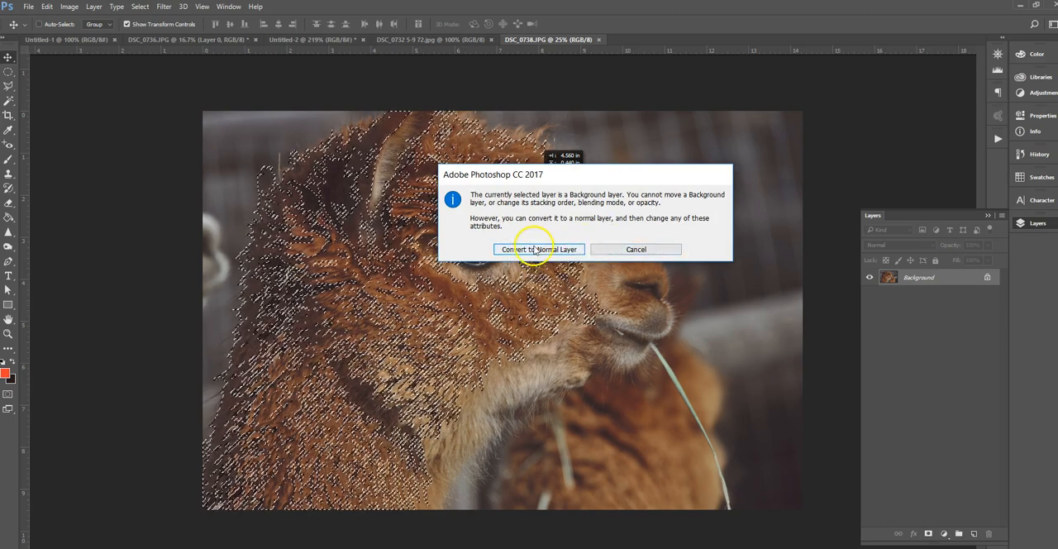
click(539, 249)
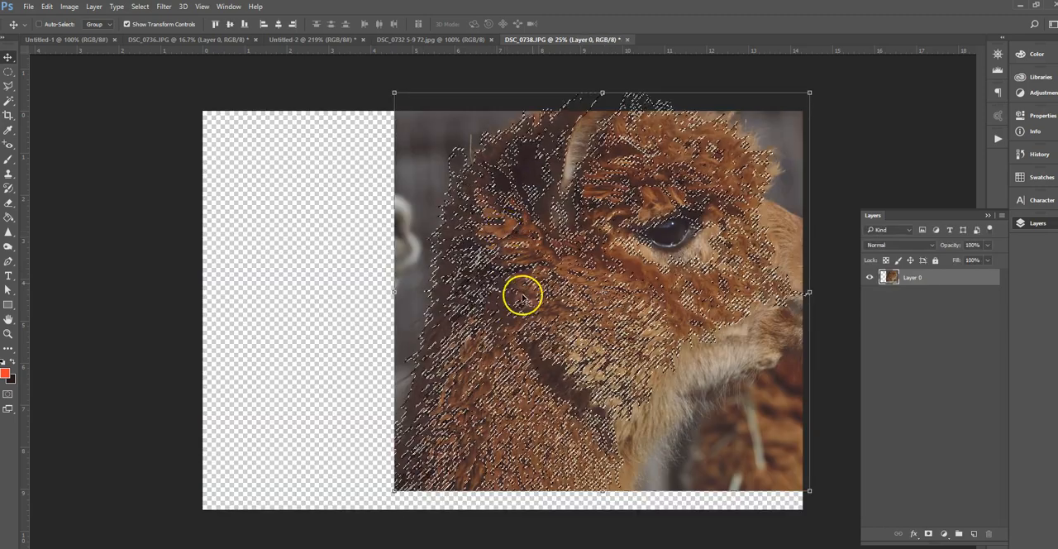
key(ctrl+alt+z)
key(ctrl+alt+z)
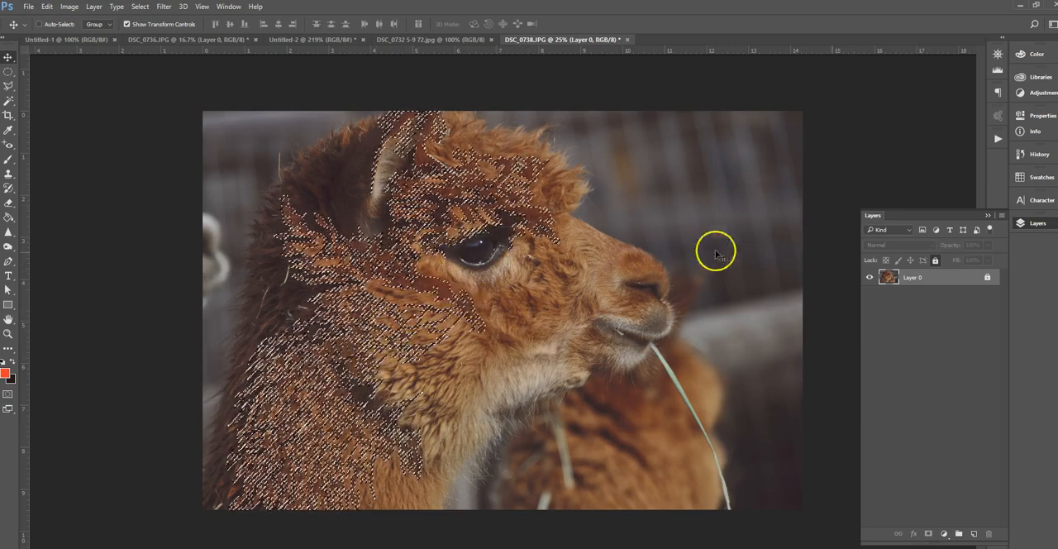
Unlock the alpaca photo's layer and move the selected fur down and to the left
click(986, 278)
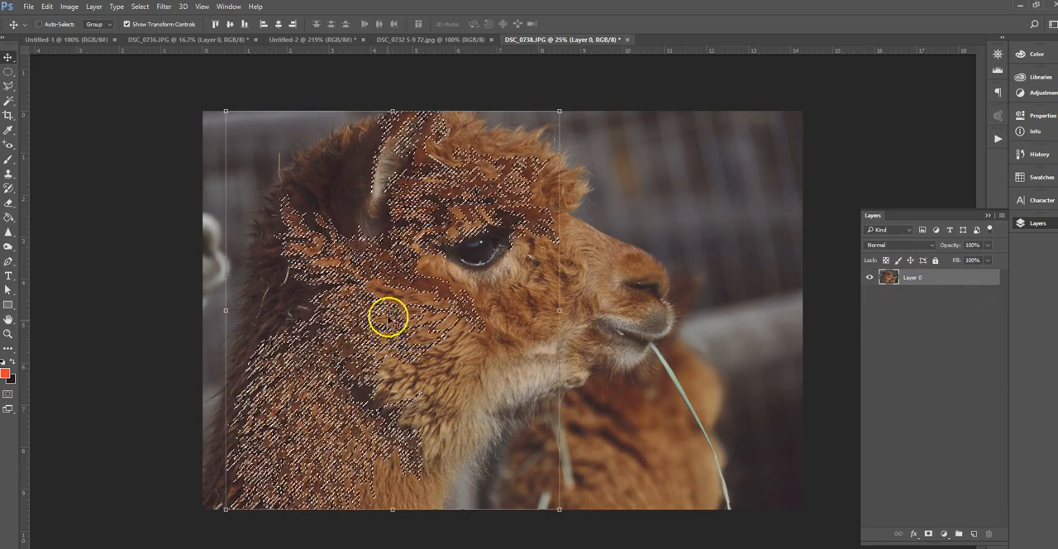
mouse_move(411, 282)
mouse_down()
mouse_move(526, 283)
mouse_move(417, 283)
mouse_up()
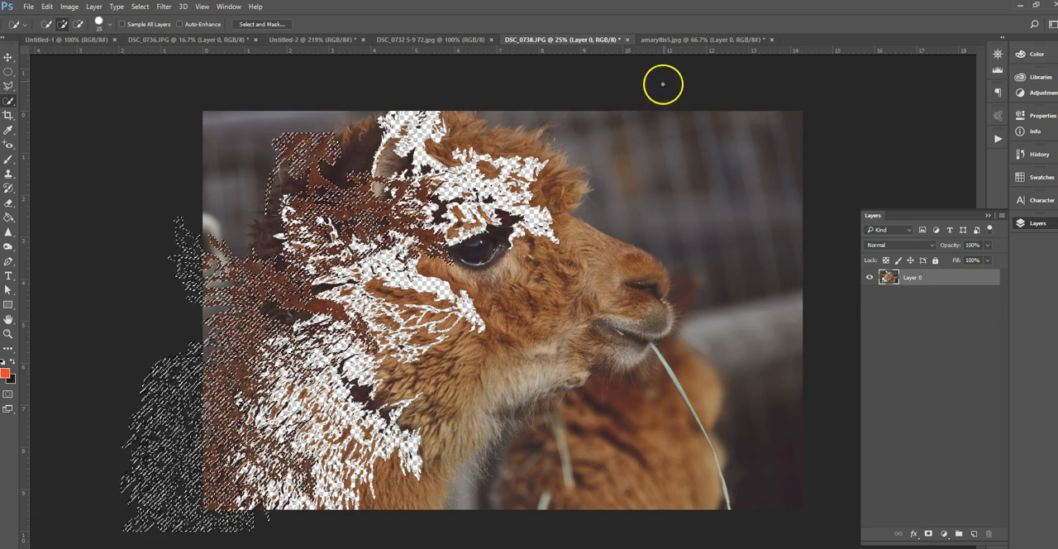
Switch to the amaryllis5.jpg document and select both white-pink flowers with the Quick Selection tool
click(673, 42)
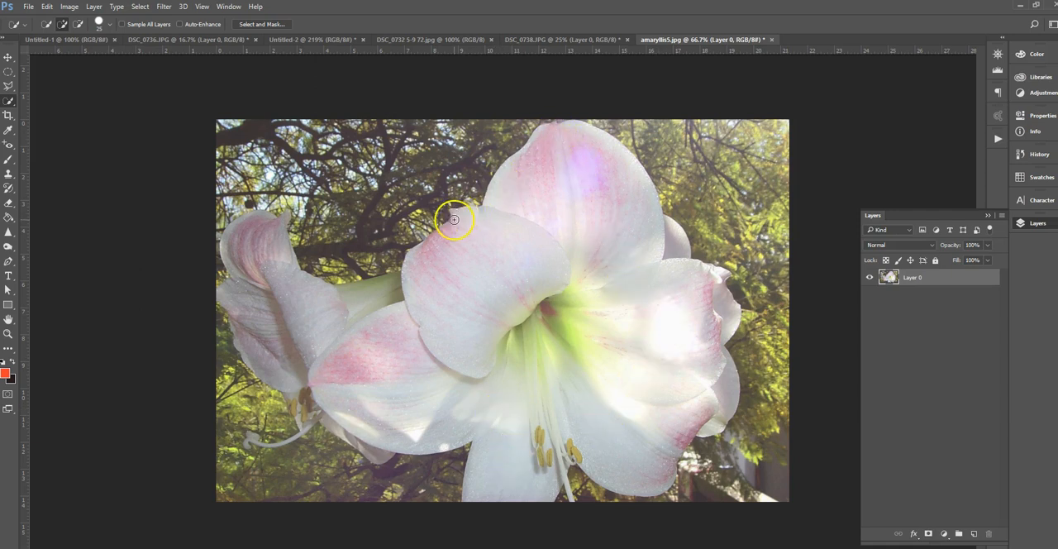
right_click(9, 103)
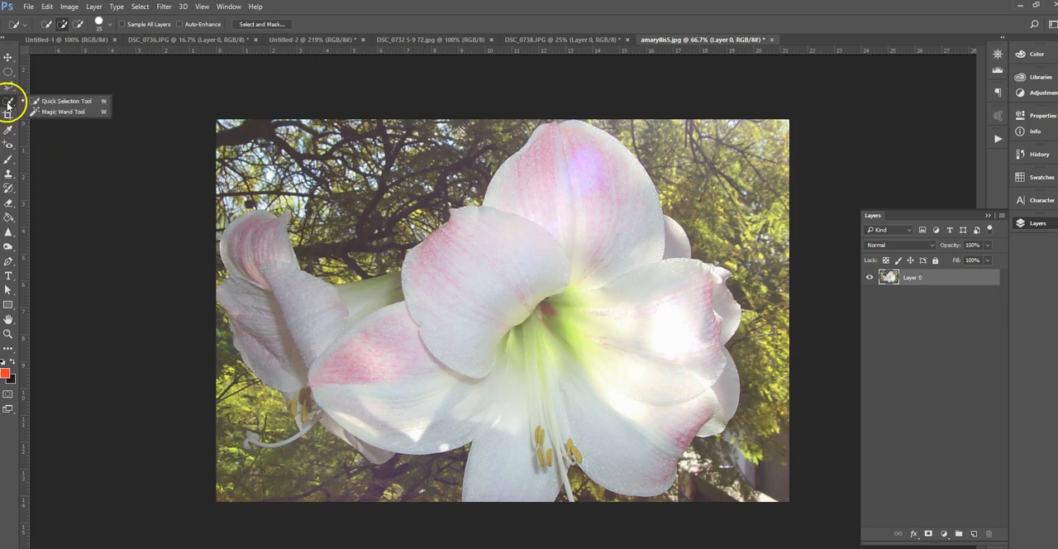
click(54, 101)
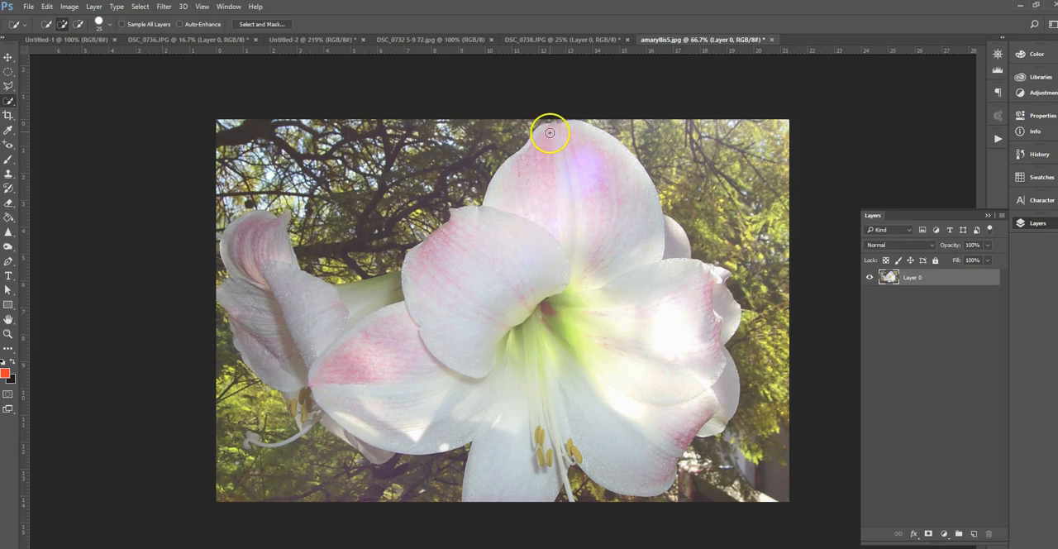
mouse_move(549, 130)
mouse_down()
mouse_move(506, 197)
mouse_move(508, 223)
mouse_move(551, 306)
mouse_move(645, 178)
mouse_move(630, 249)
mouse_move(662, 314)
mouse_move(653, 342)
mouse_move(572, 406)
mouse_move(549, 401)
mouse_move(532, 424)
mouse_move(429, 414)
mouse_move(446, 448)
mouse_move(464, 381)
mouse_move(378, 378)
mouse_move(402, 349)
mouse_move(407, 290)
mouse_move(315, 301)
mouse_up()
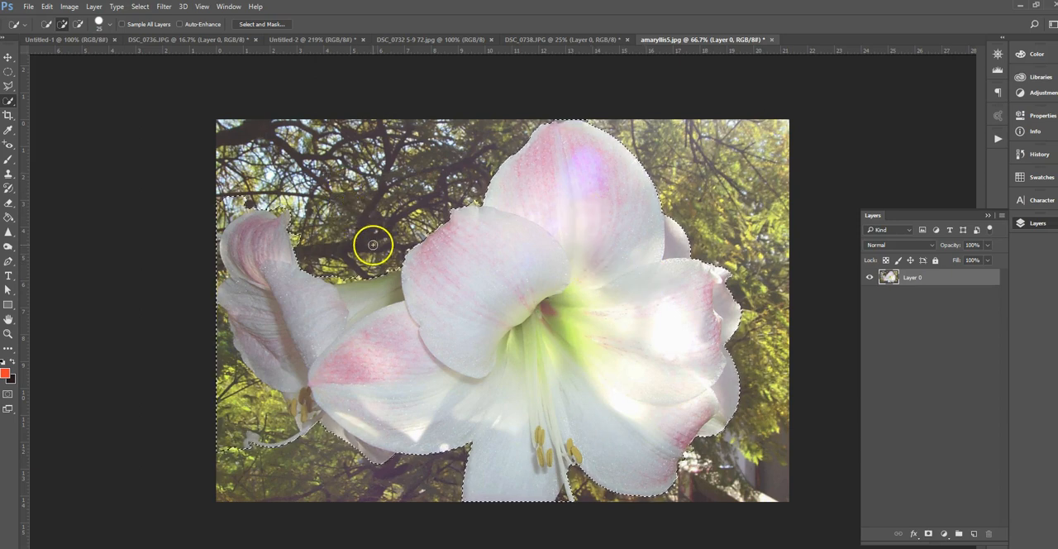
Subtract the background area beside and below the smaller flower from the Quick Selection
key(alt)
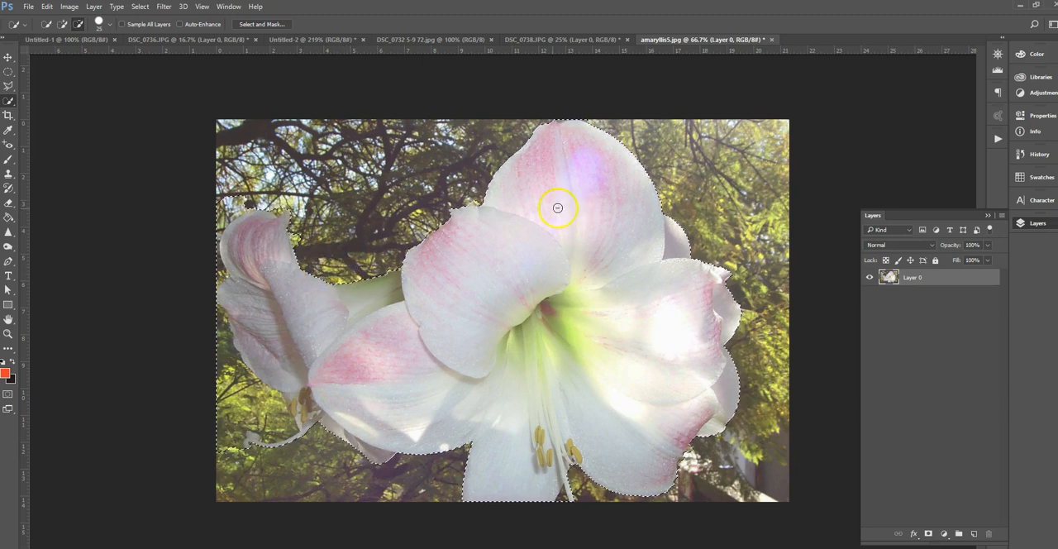
click(283, 238)
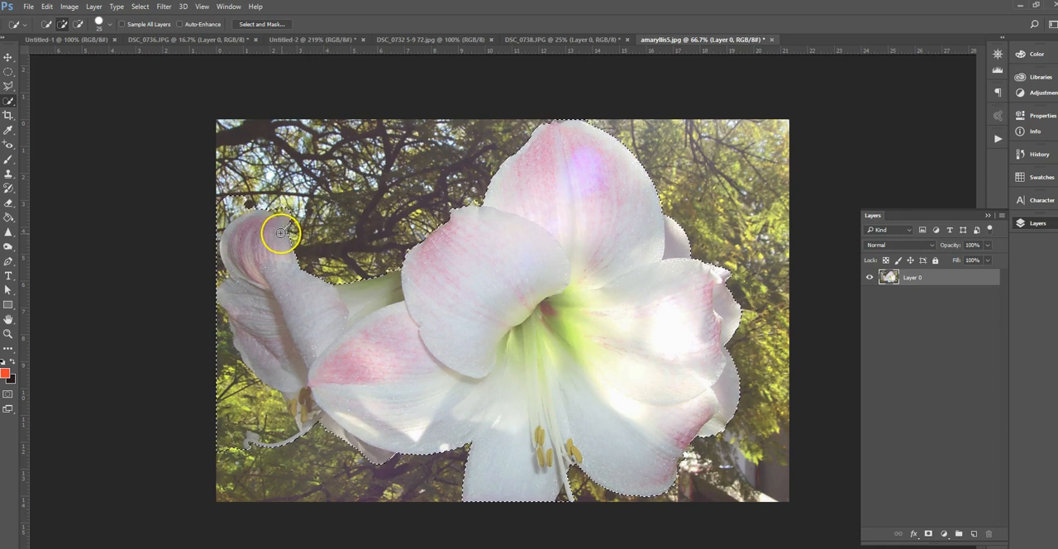
key(alt)
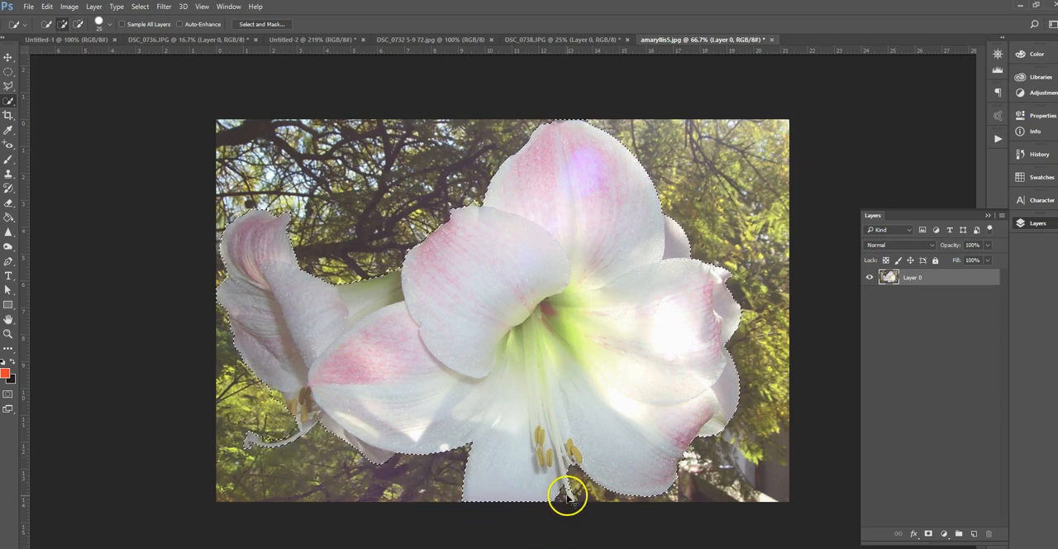
Reduce the Quick Selection brush size to 7 px for the fine detail at the flower's pistil
key(ctrl+plus)
drag(584, 463, 499, 319)
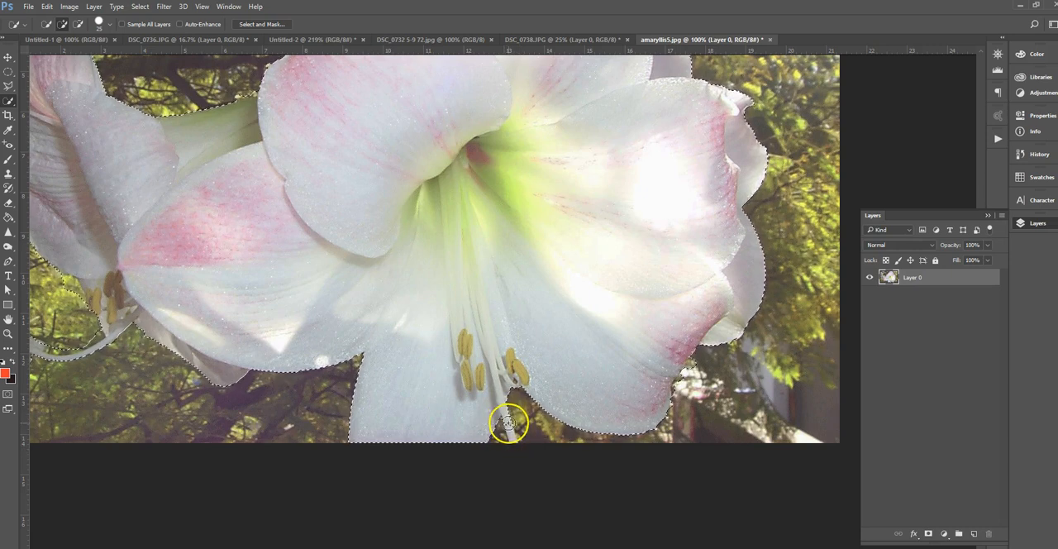
click(111, 29)
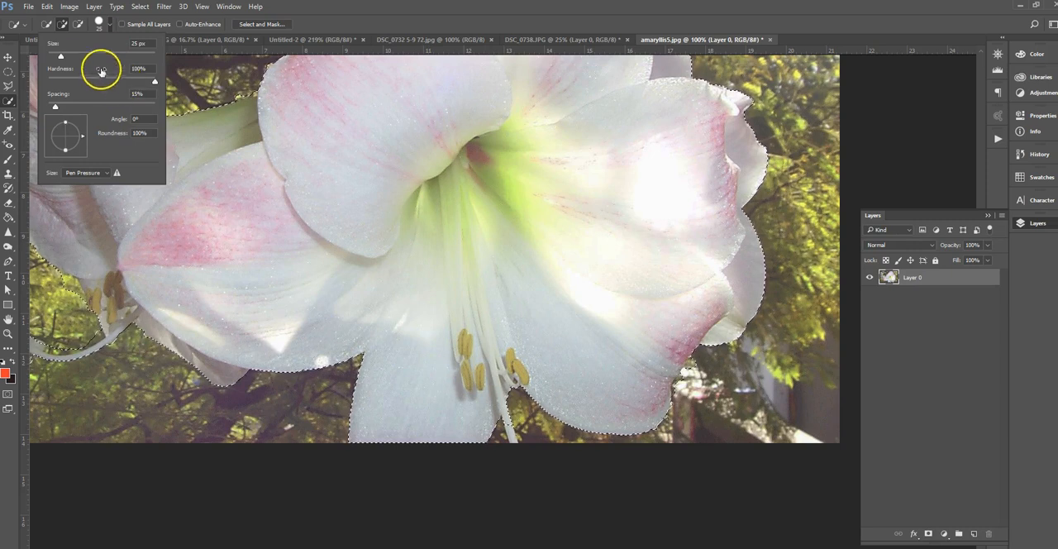
drag(60, 58, 52, 56)
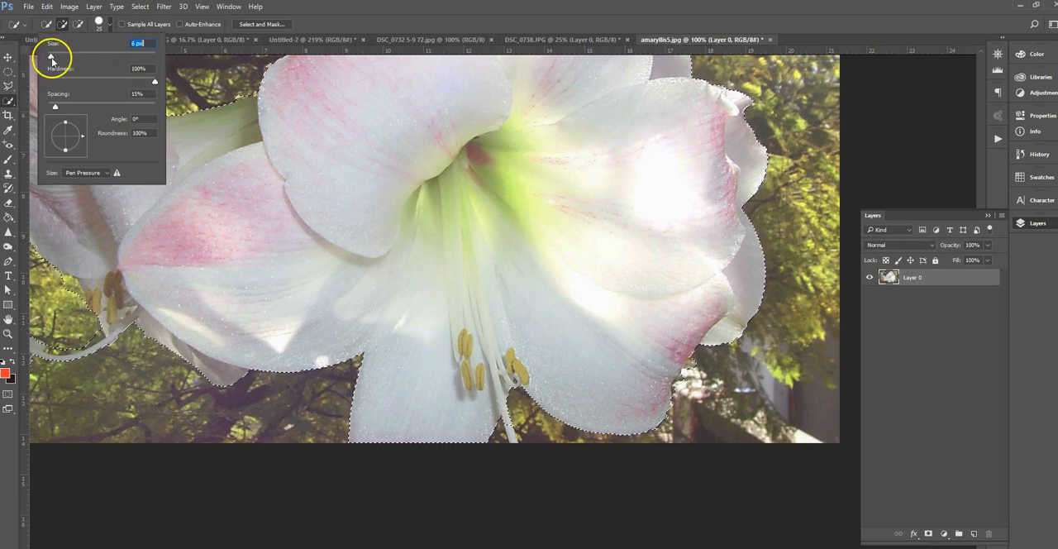
key(Return)
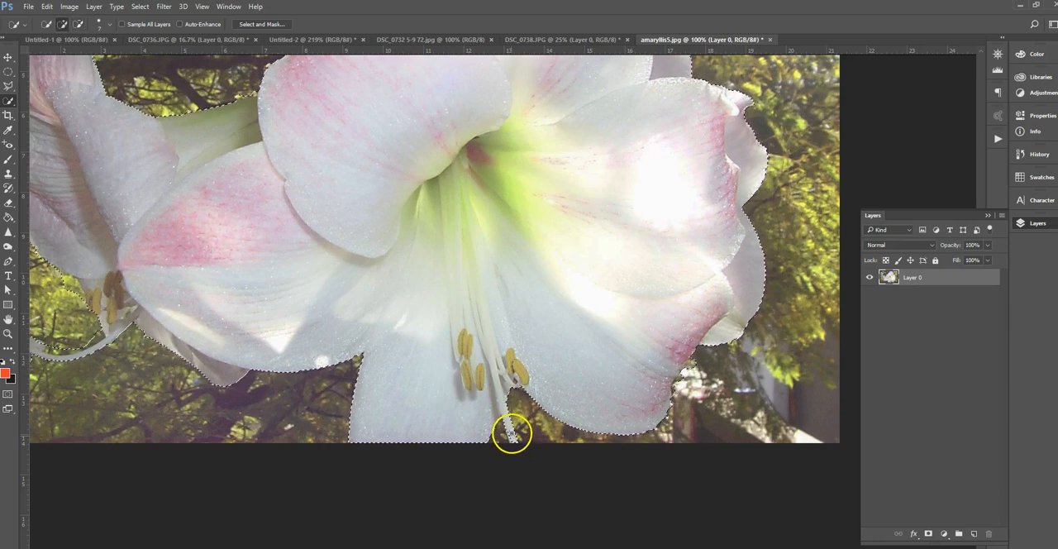
drag(267, 281, 462, 306)
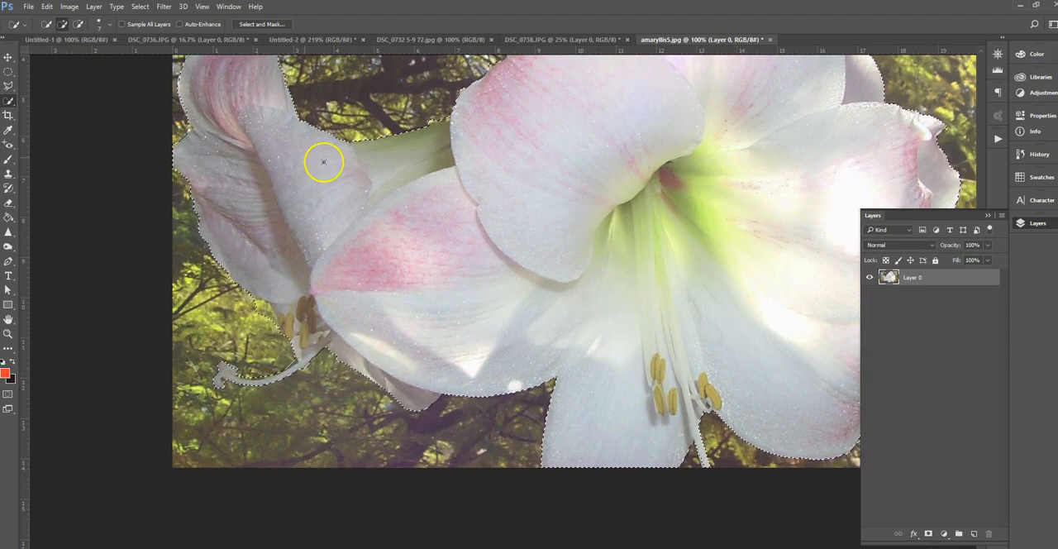
key(ctrl+minus)
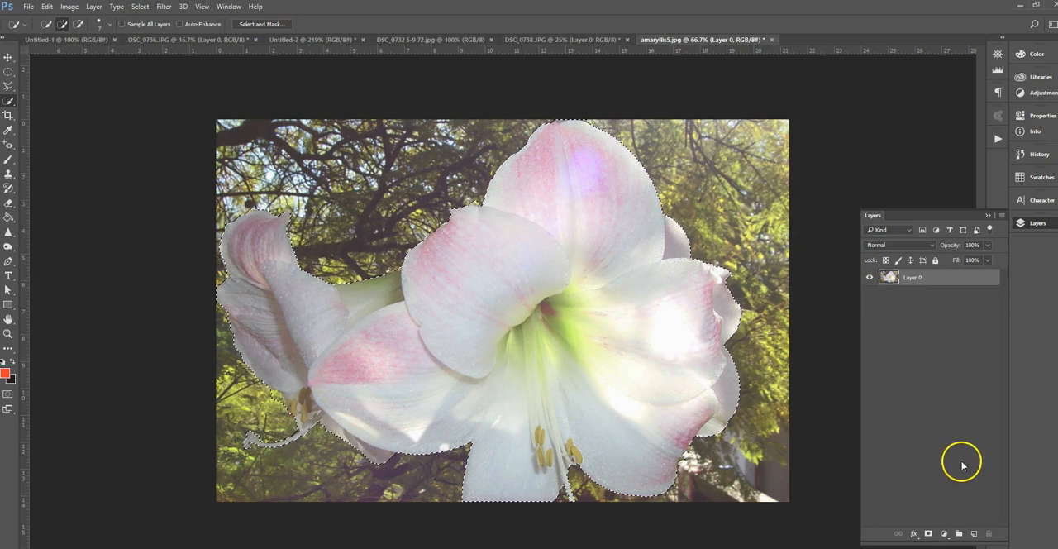
Paste a copy of the selected flowers onto a new layer and hide Layer 0
click(973, 535)
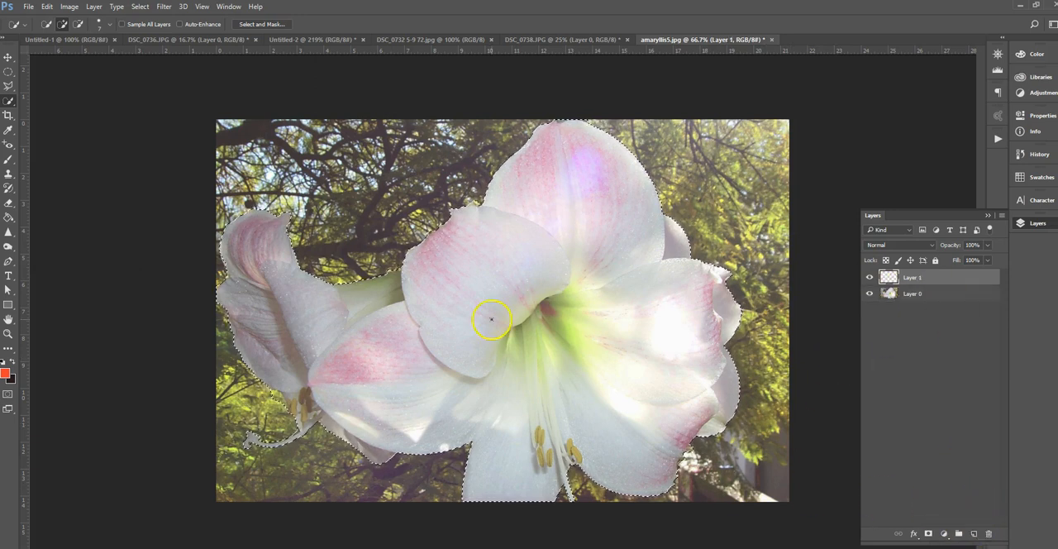
click(47, 7)
click(85, 129)
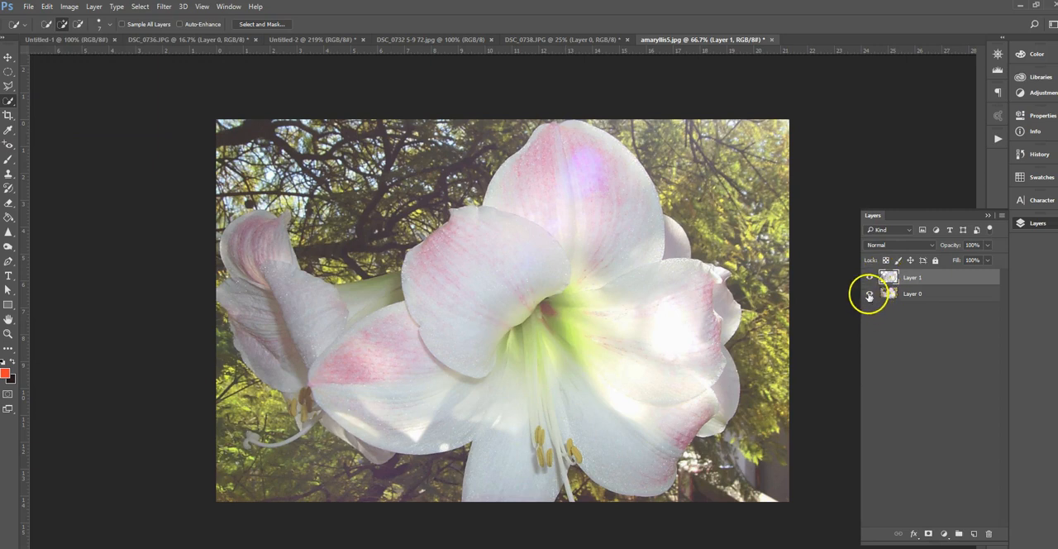
click(870, 295)
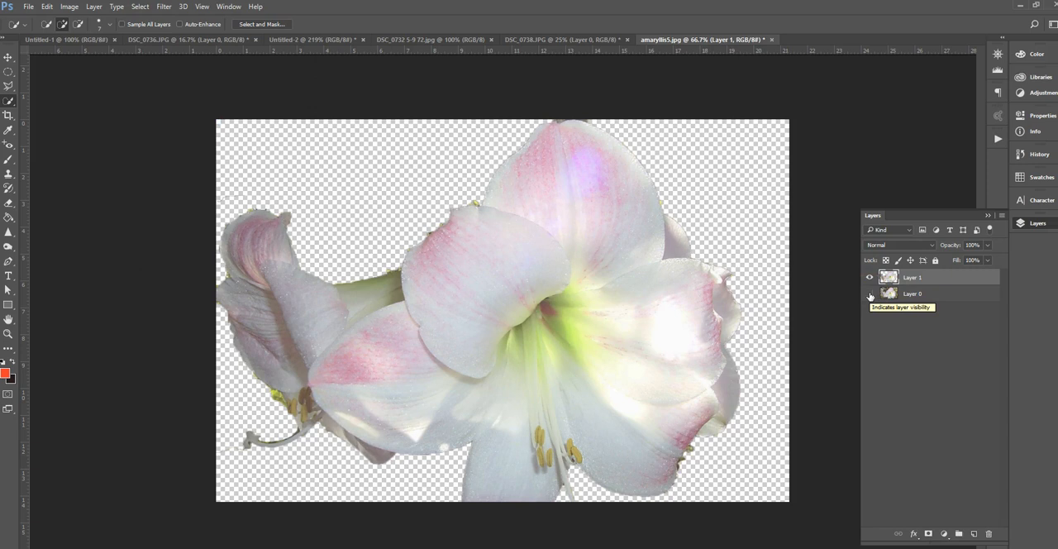
Draw a freehand Lasso selection around the centre of the large flower, with a feather of 0 px
key(v)
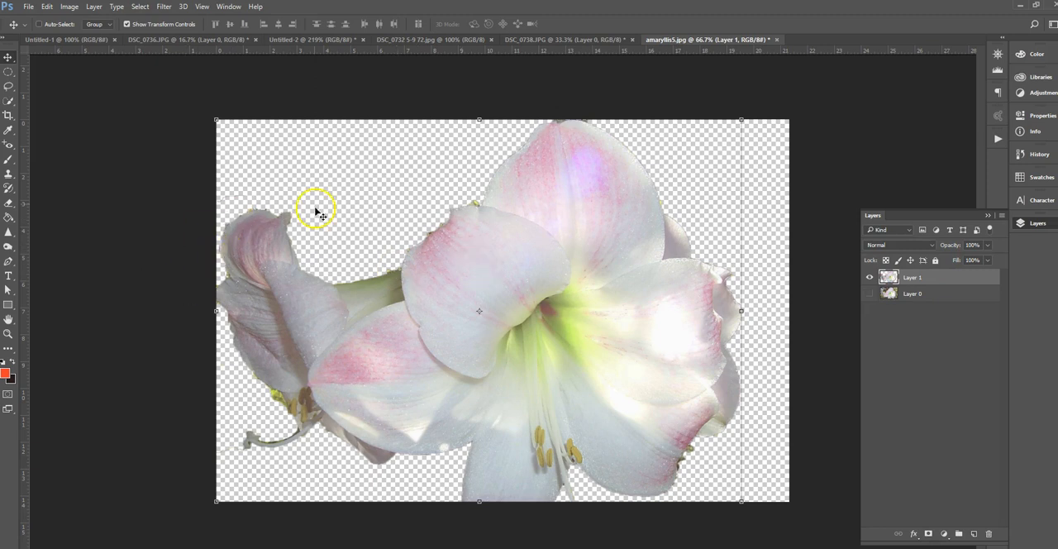
click(8, 88)
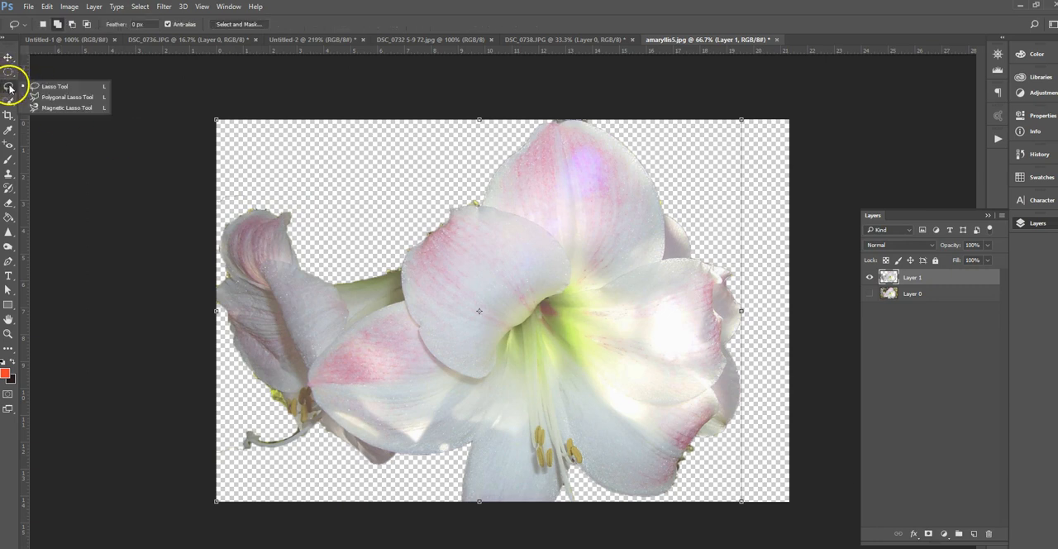
click(73, 87)
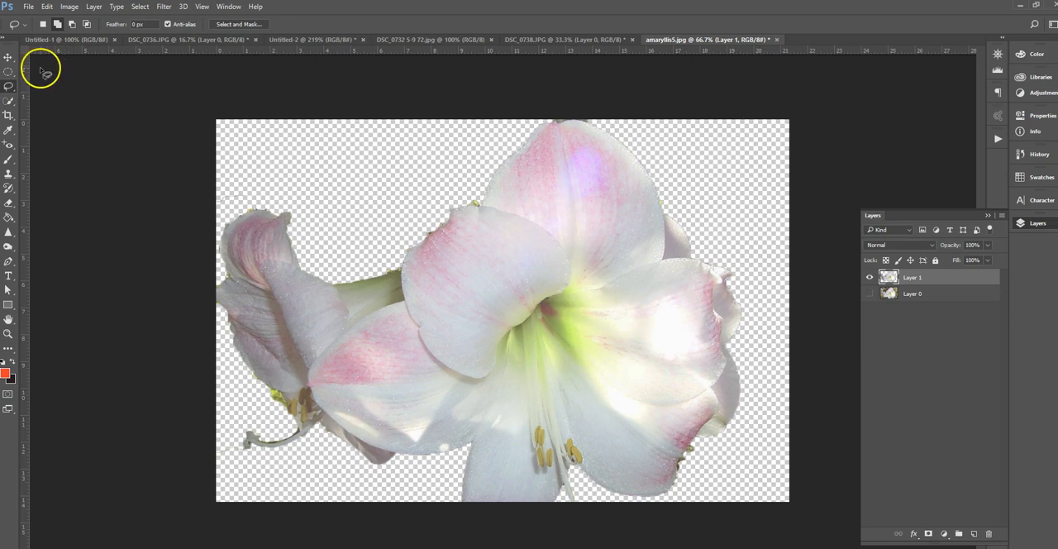
click(9, 87)
click(73, 88)
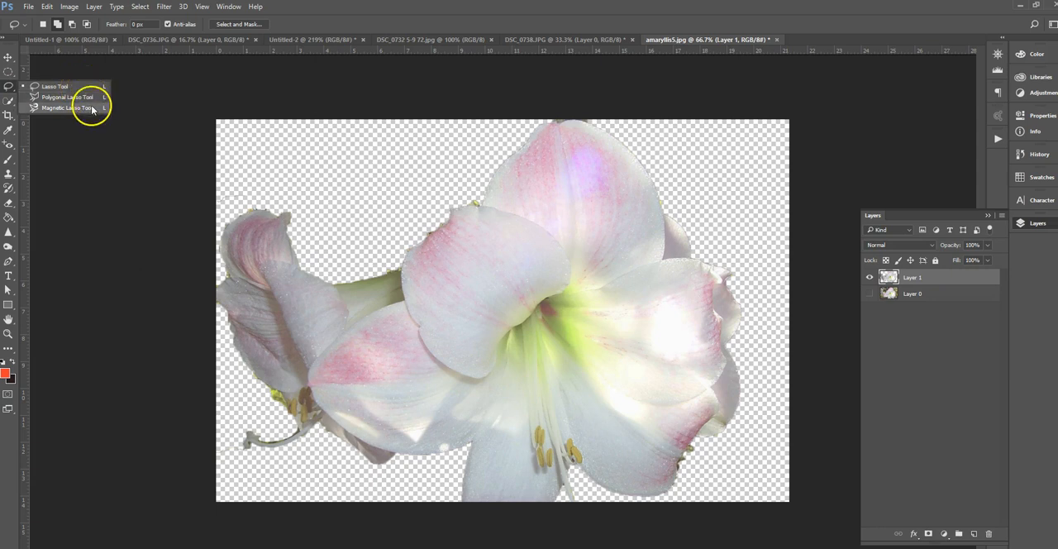
click(91, 88)
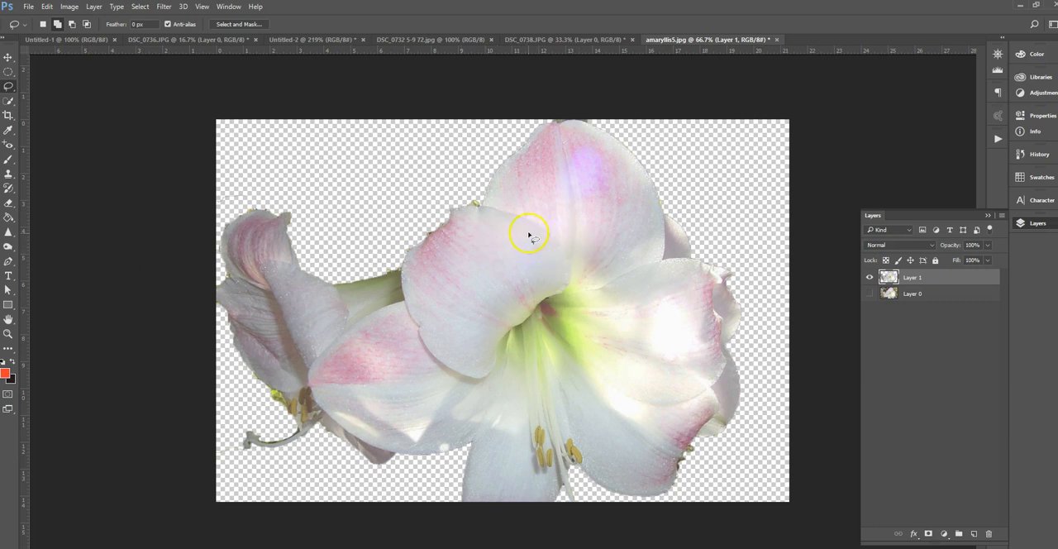
mouse_move(477, 357)
mouse_down()
mouse_move(612, 368)
mouse_move(647, 310)
mouse_move(629, 258)
mouse_move(560, 225)
mouse_up()
Move the lassoed flower centre up and to the right, undo the move, and deselect
click(10, 58)
drag(539, 302, 615, 247)
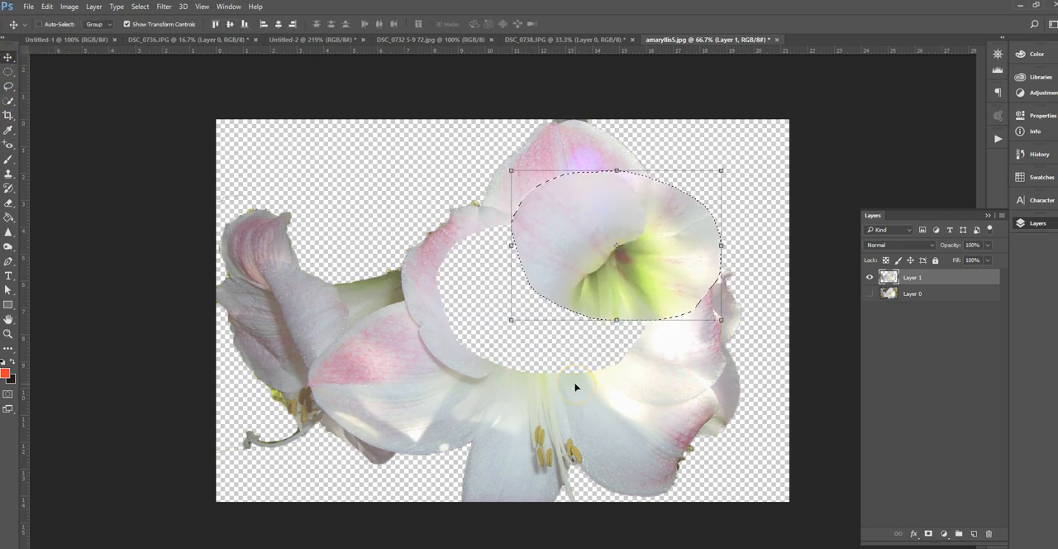
key(ctrl+z)
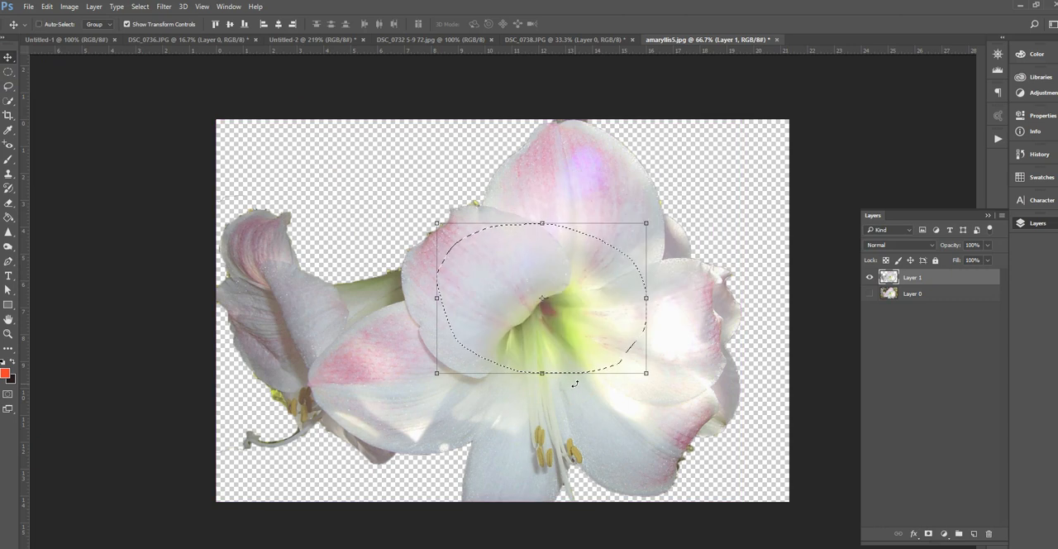
key(ctrl)
key(ctrl+d)
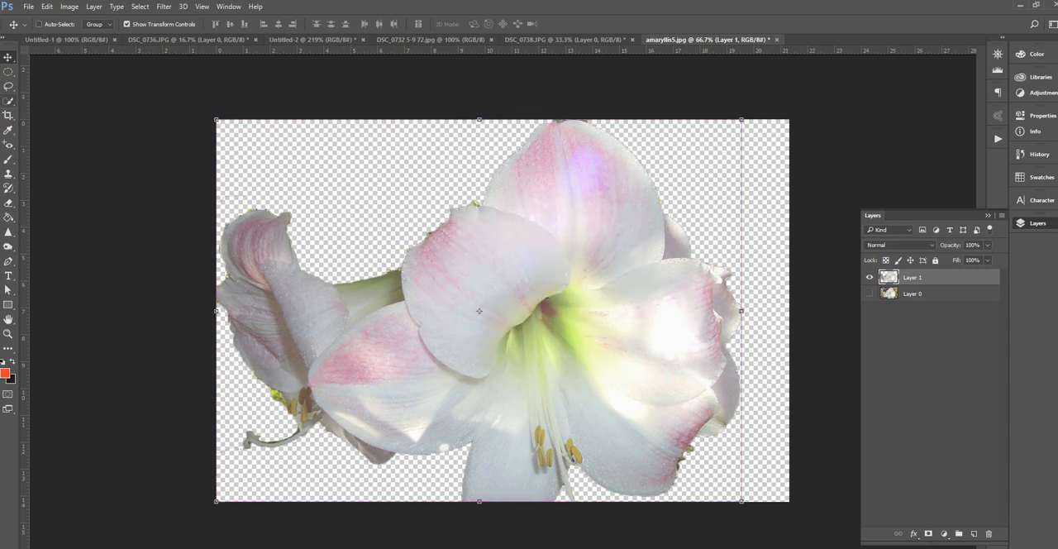
Outline both flowers with a straight-edged Polygonal Lasso selection, and deselect
click(9, 87)
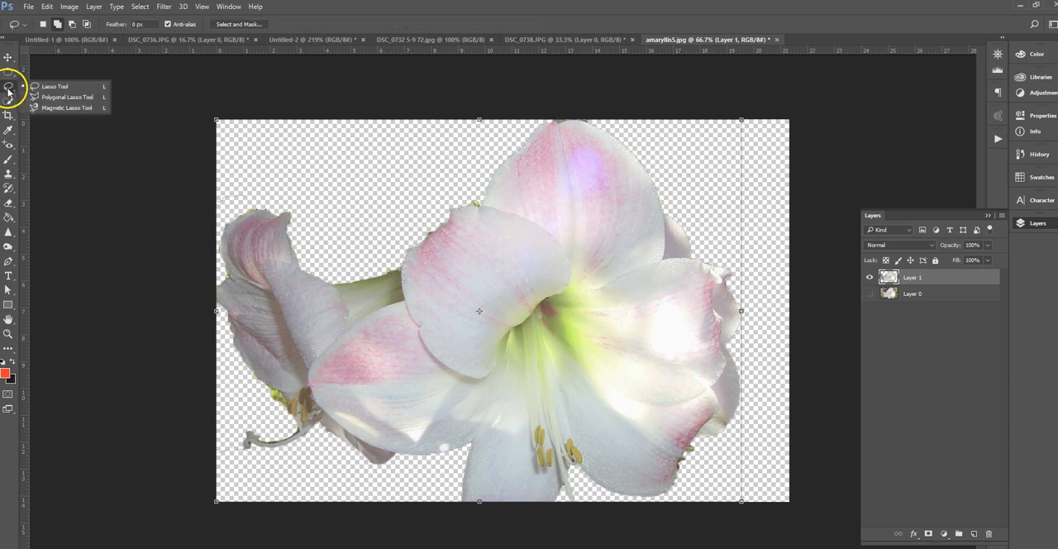
click(62, 97)
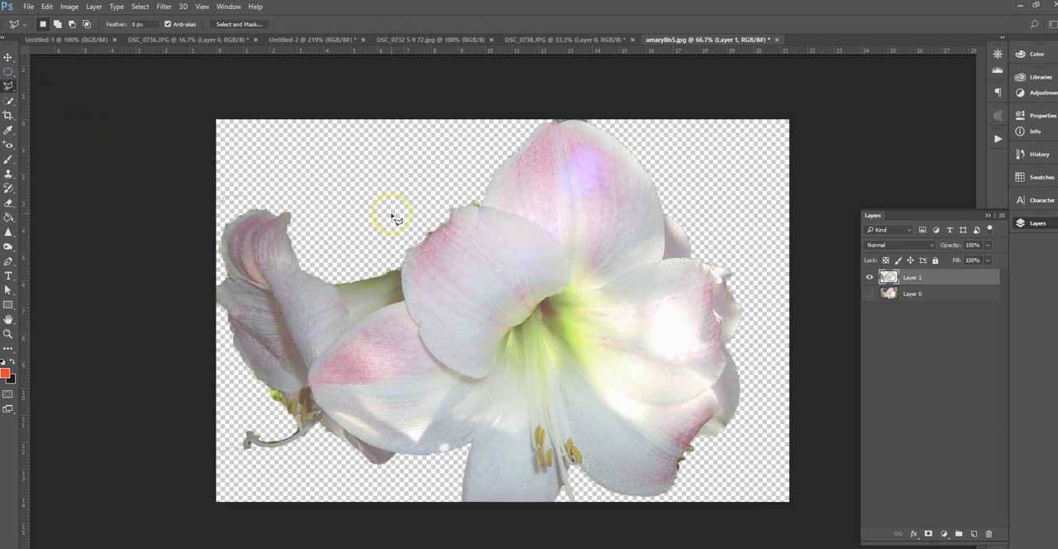
click(326, 282)
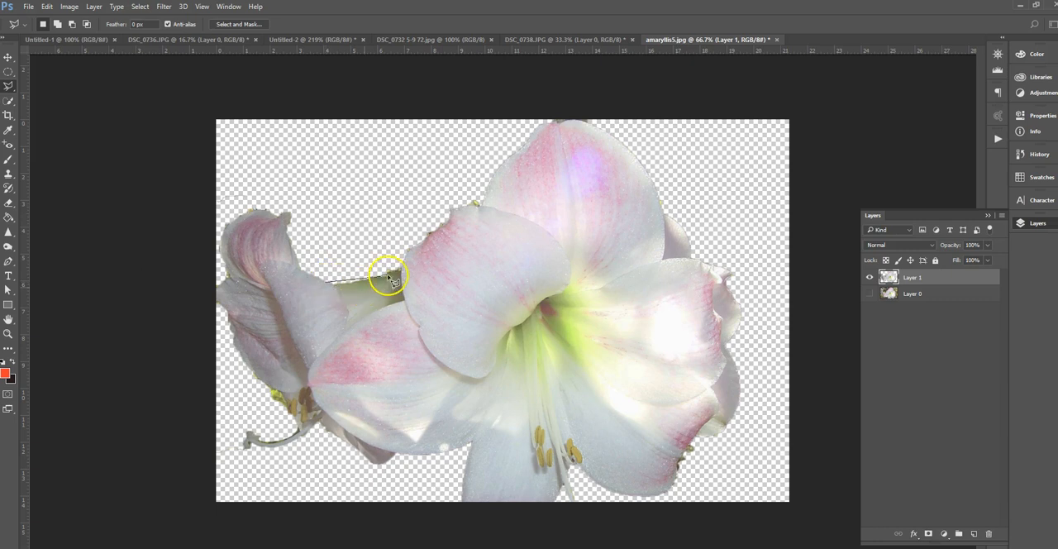
click(425, 238)
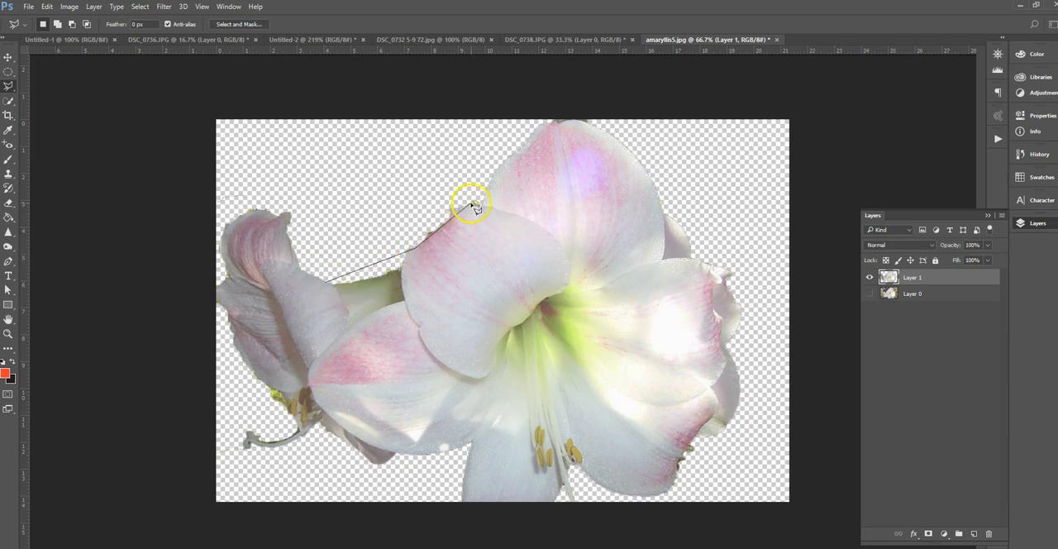
click(474, 204)
click(508, 161)
click(561, 125)
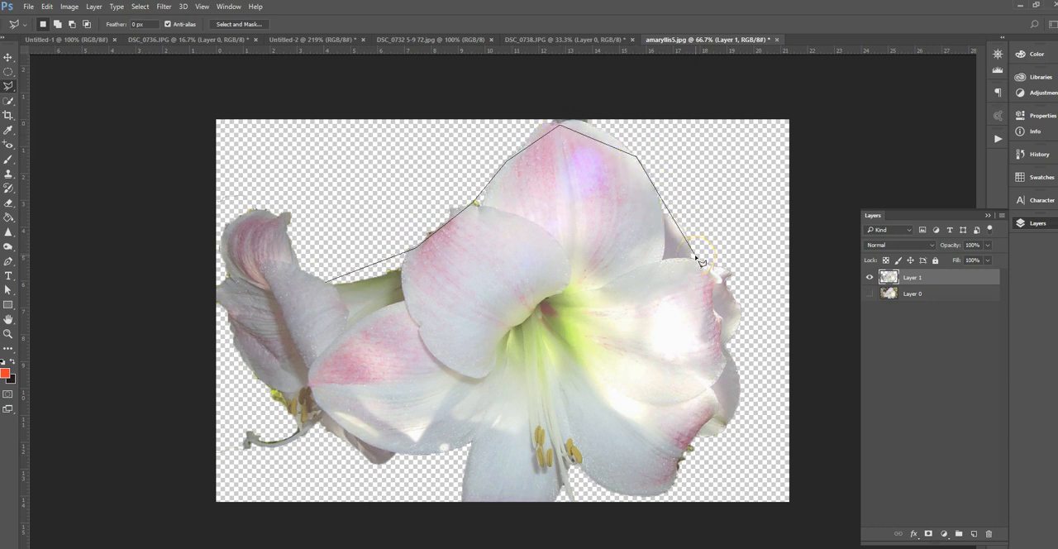
click(741, 327)
click(674, 465)
click(669, 493)
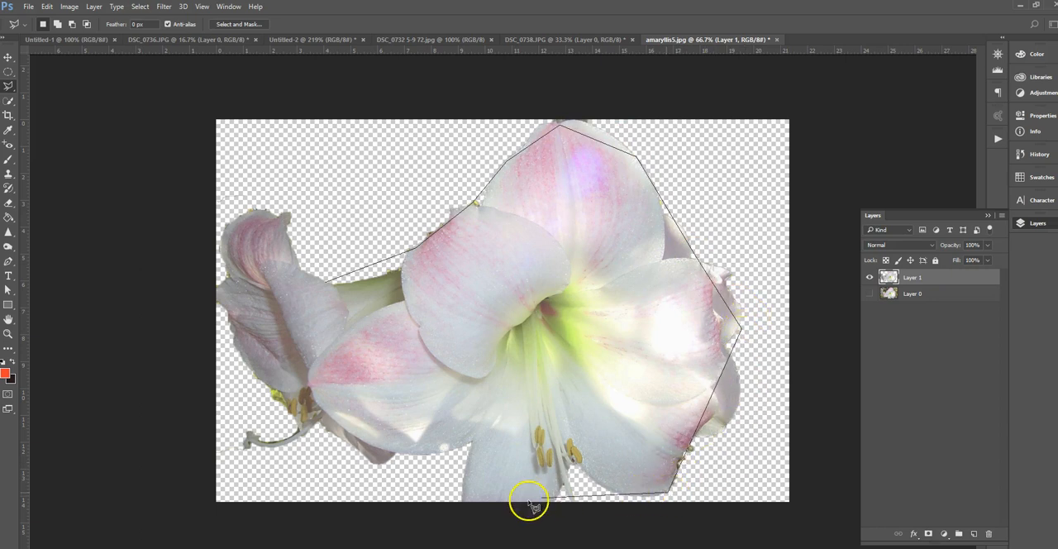
click(461, 501)
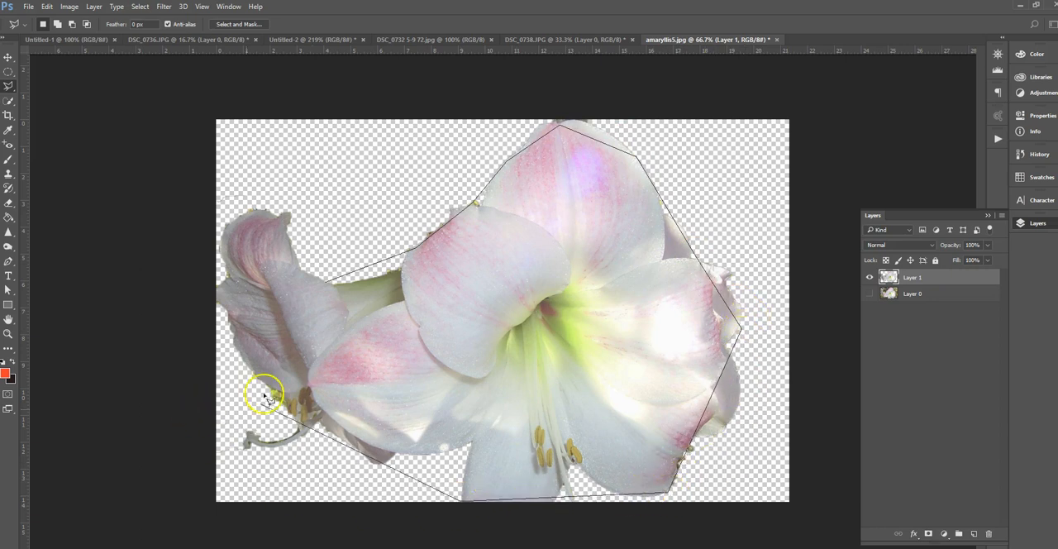
click(214, 300)
click(253, 205)
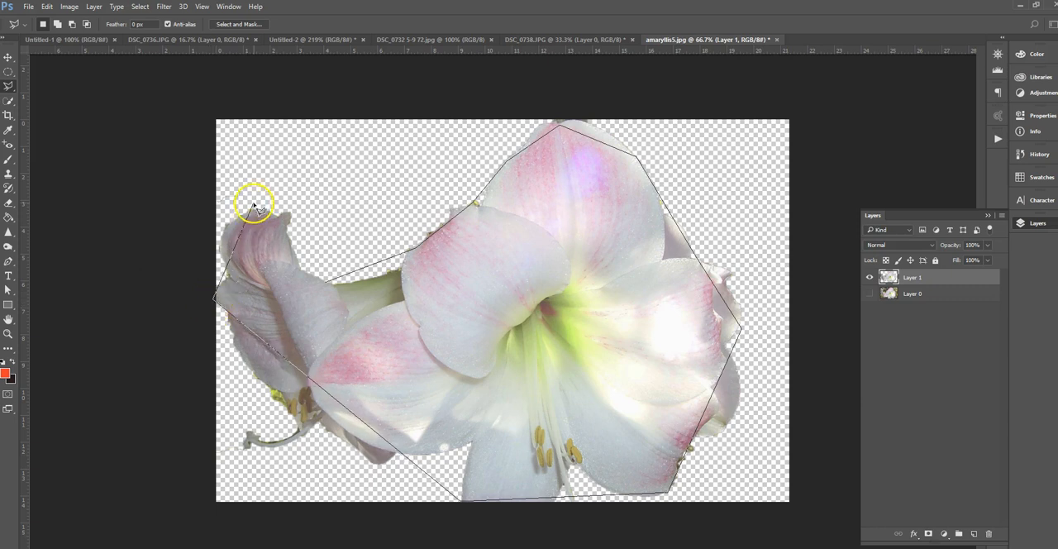
click(329, 283)
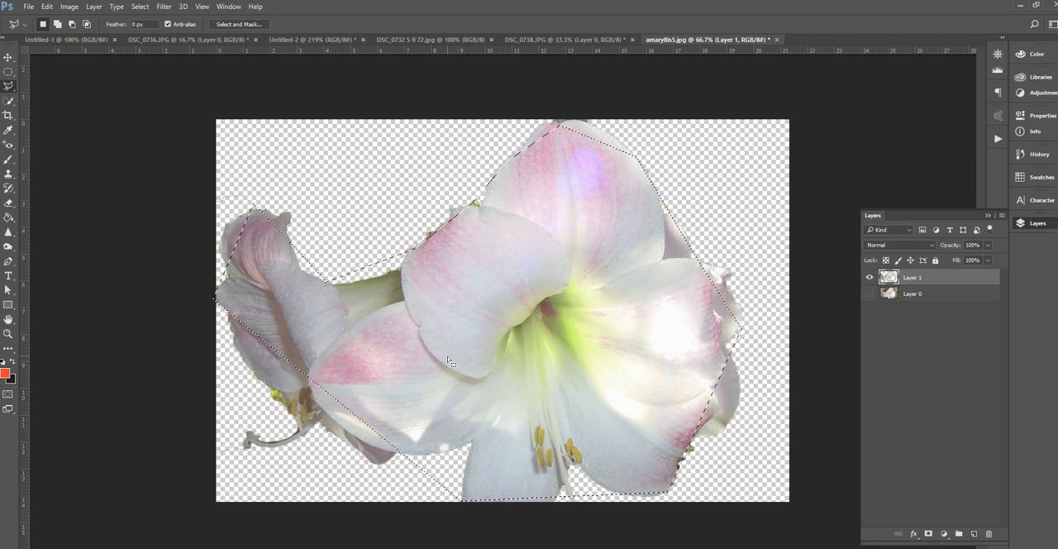
click(472, 276)
Hide Layer 1, show and select Layer 0, and trace around both flowers with the Magnetic Lasso
drag(8, 89, 80, 107)
click(80, 108)
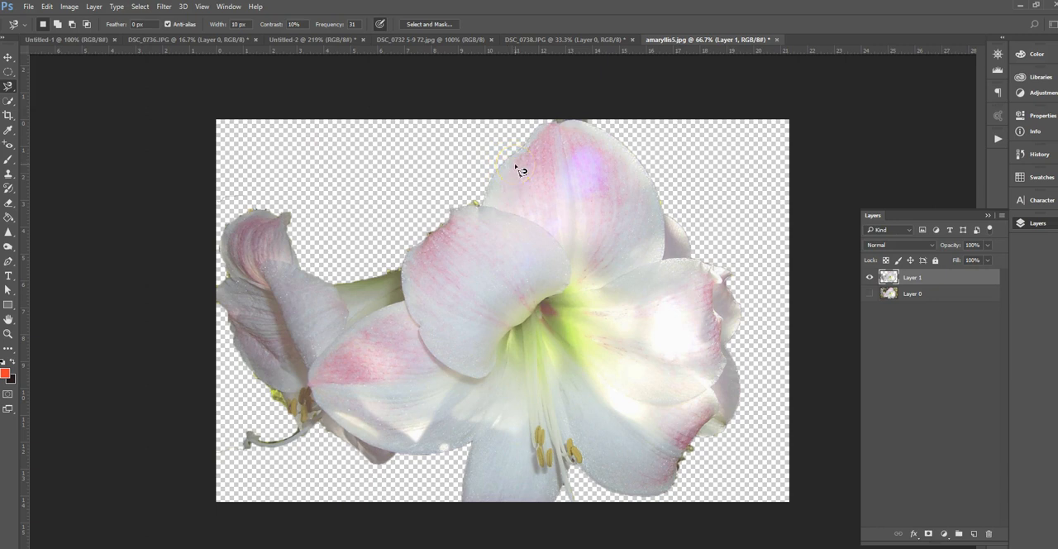
click(871, 278)
click(872, 295)
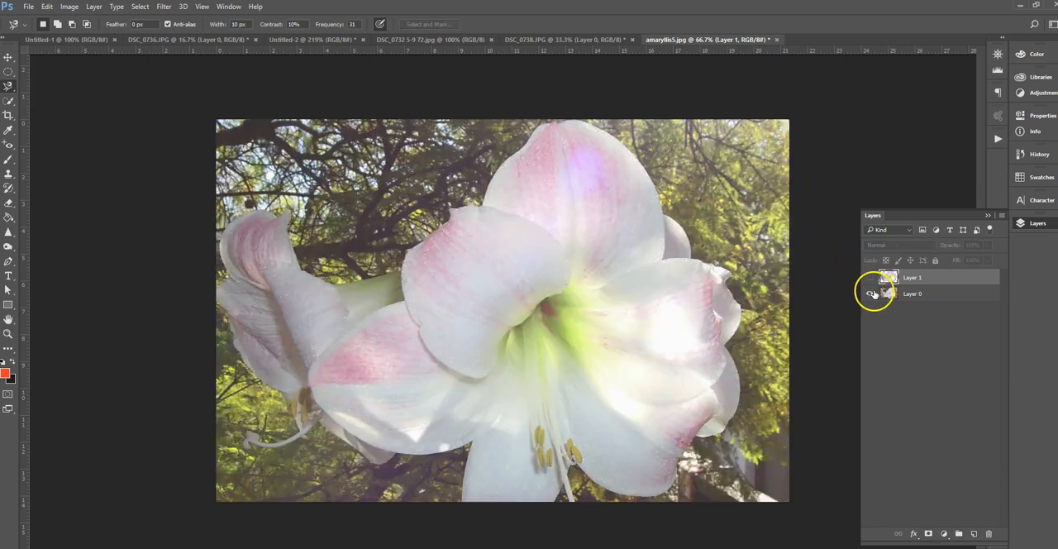
click(925, 297)
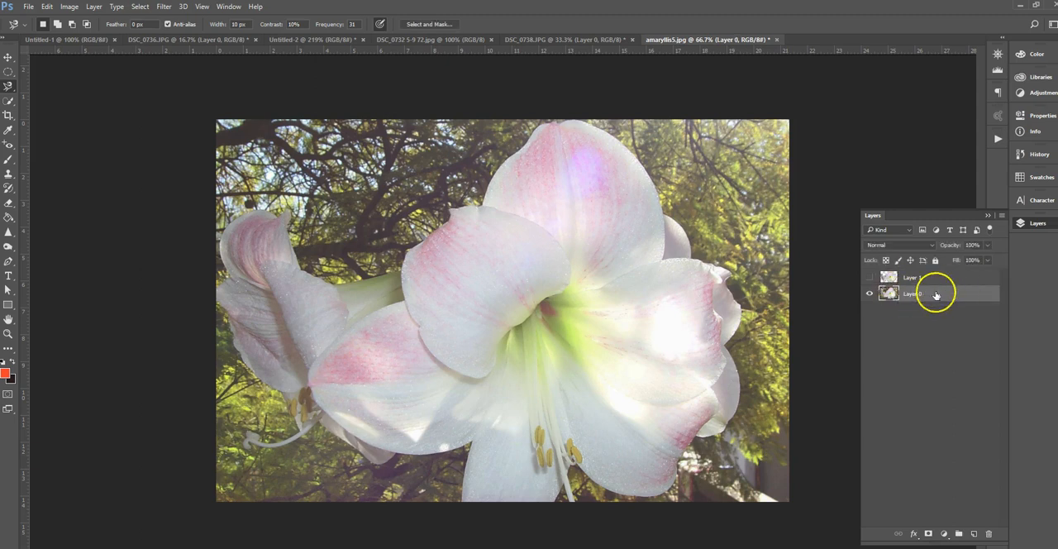
click(580, 122)
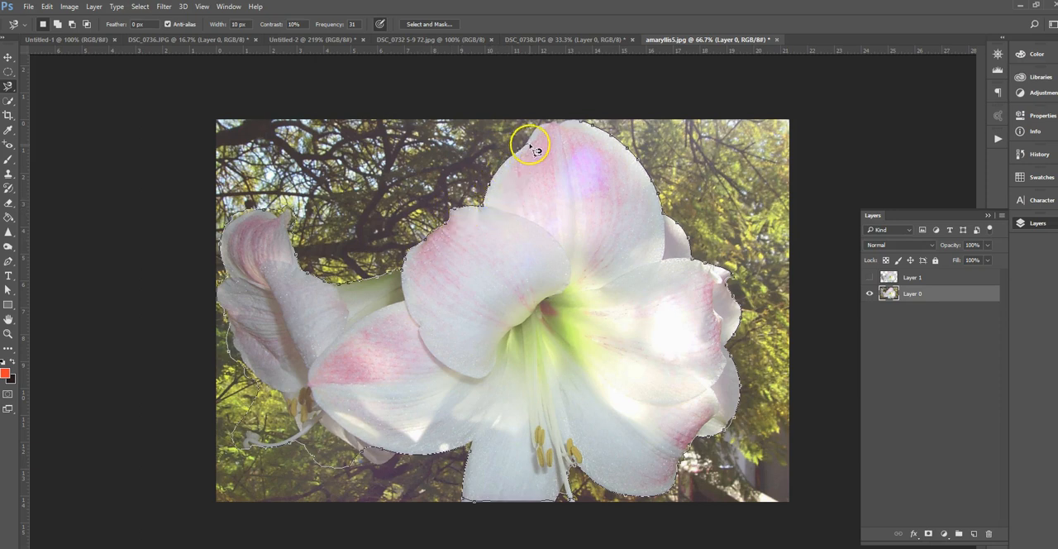
click(581, 122)
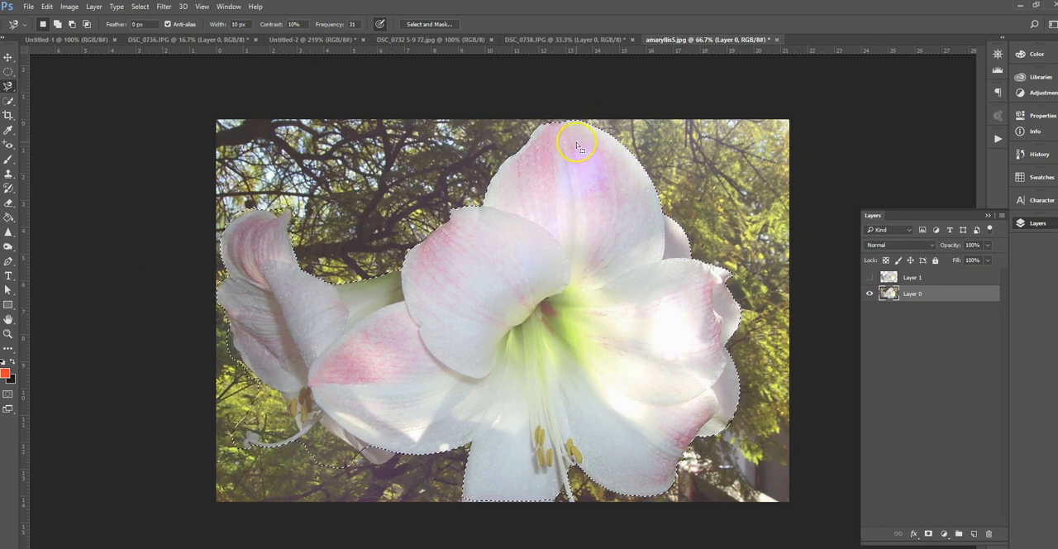
Move the selected flowers on Layer 0 up and to the right, undo the move, and deselect
click(9, 57)
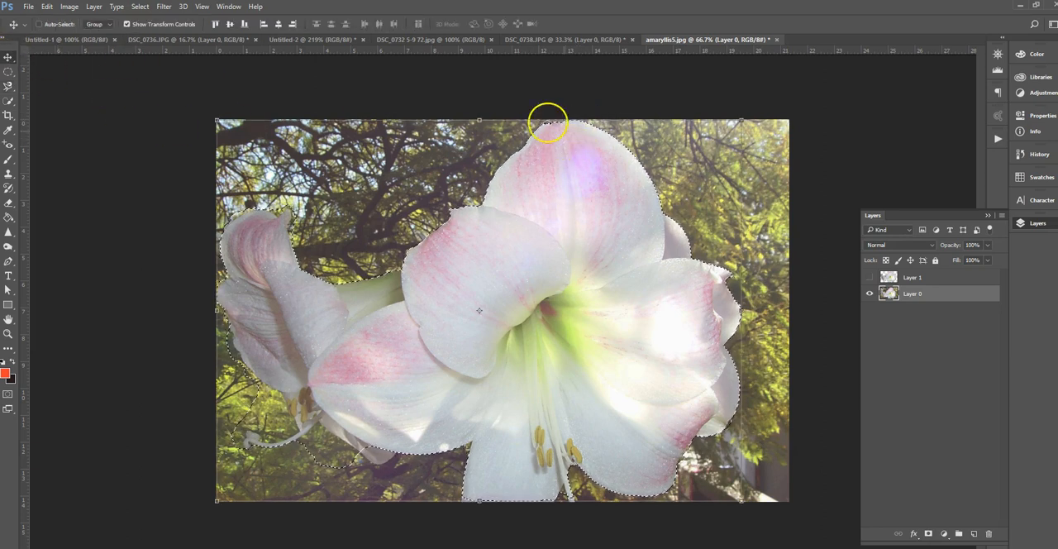
drag(585, 232, 667, 147)
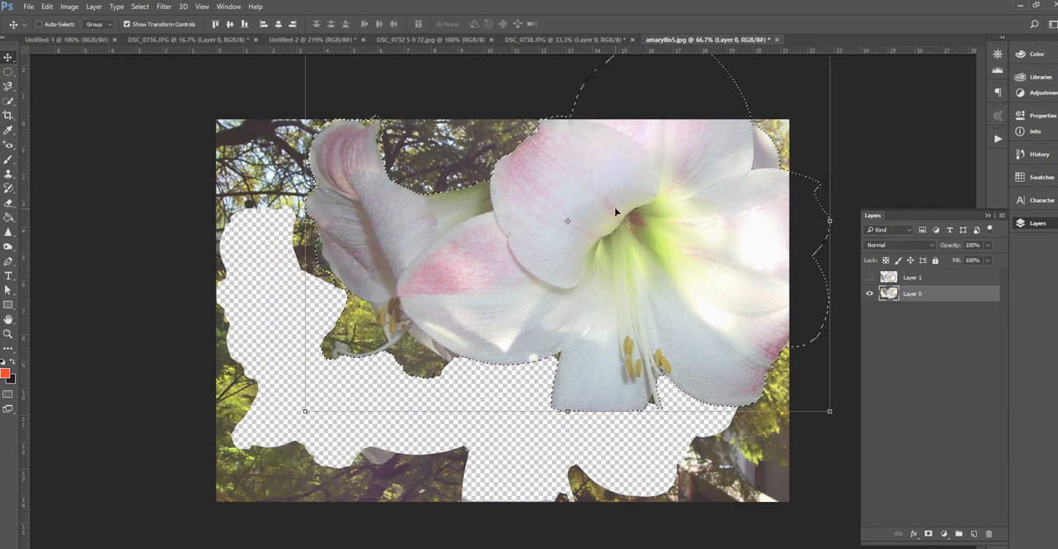
key(ctrl+z)
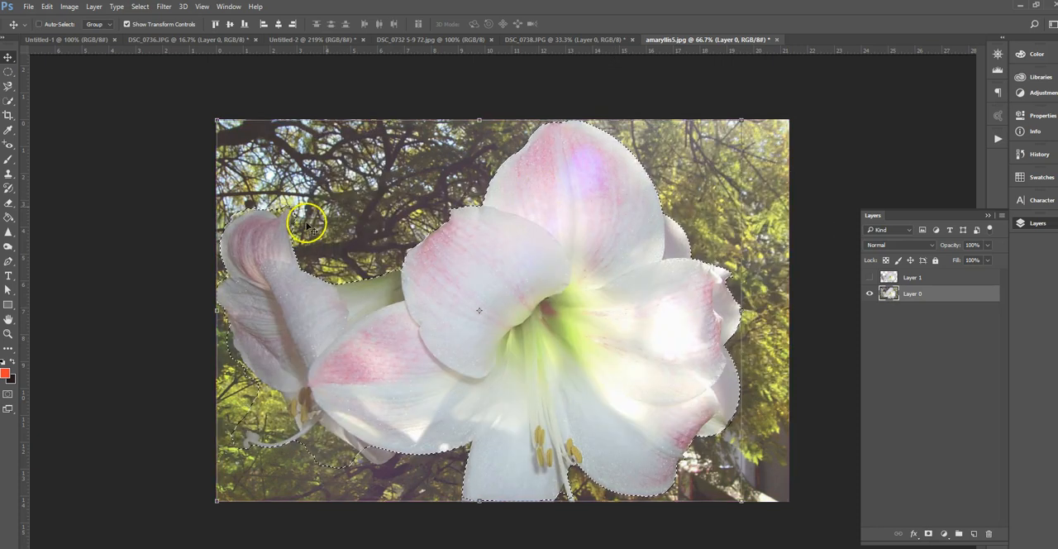
click(172, 313)
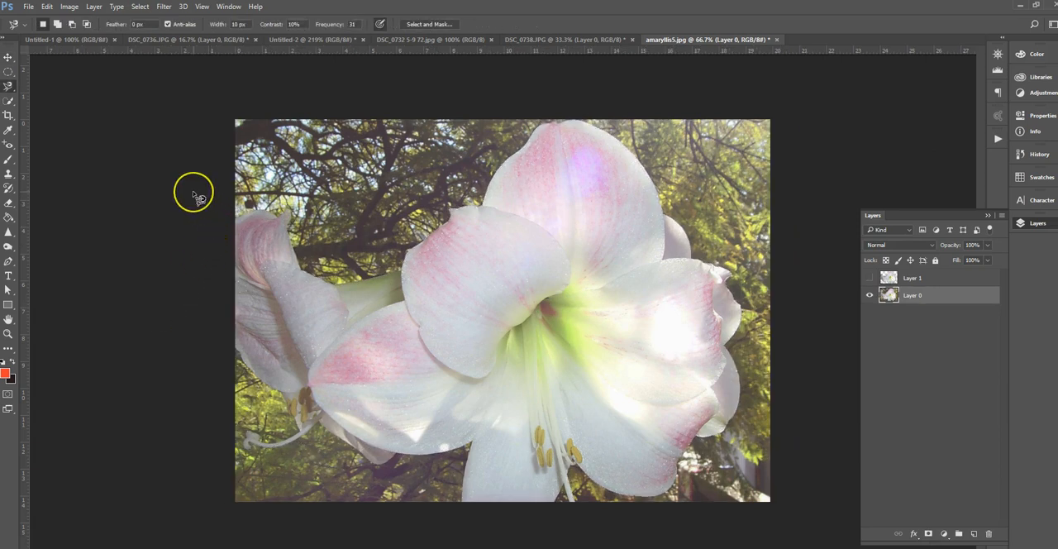
Crop the amaryllis image to the centre of the large flower and activate the Move tool
click(9, 116)
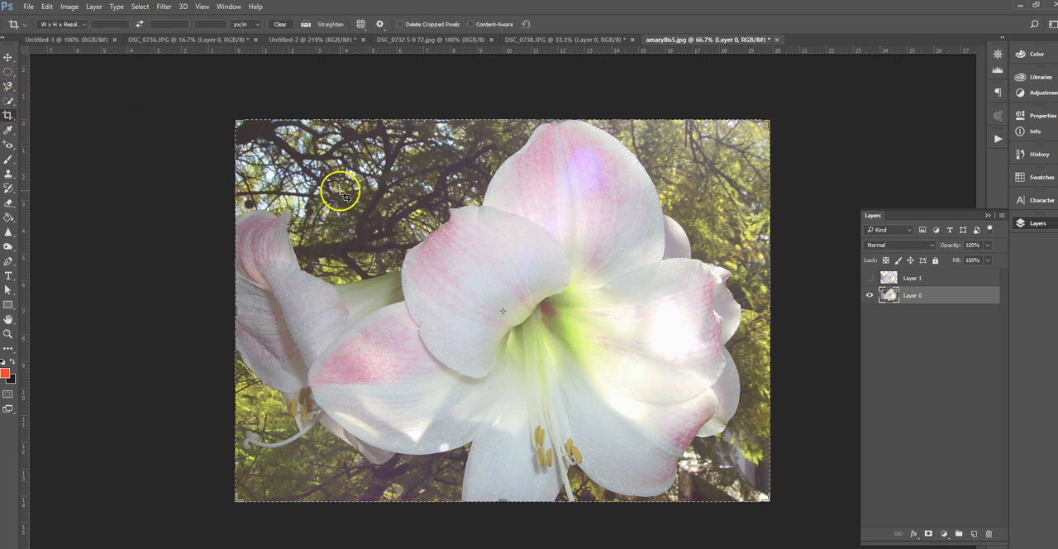
drag(236, 122, 299, 157)
drag(705, 159, 650, 201)
drag(578, 275, 591, 189)
drag(577, 304, 554, 344)
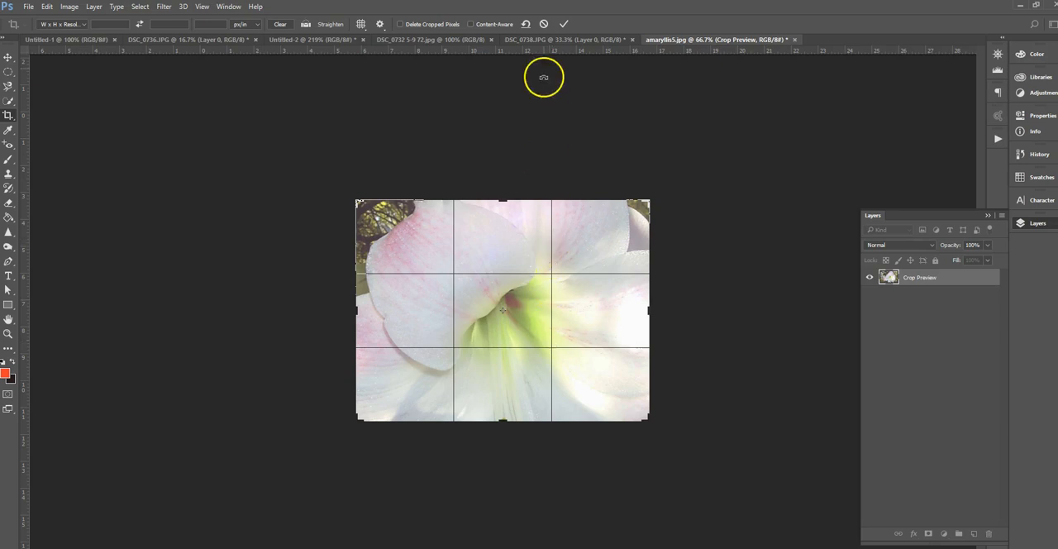
click(564, 24)
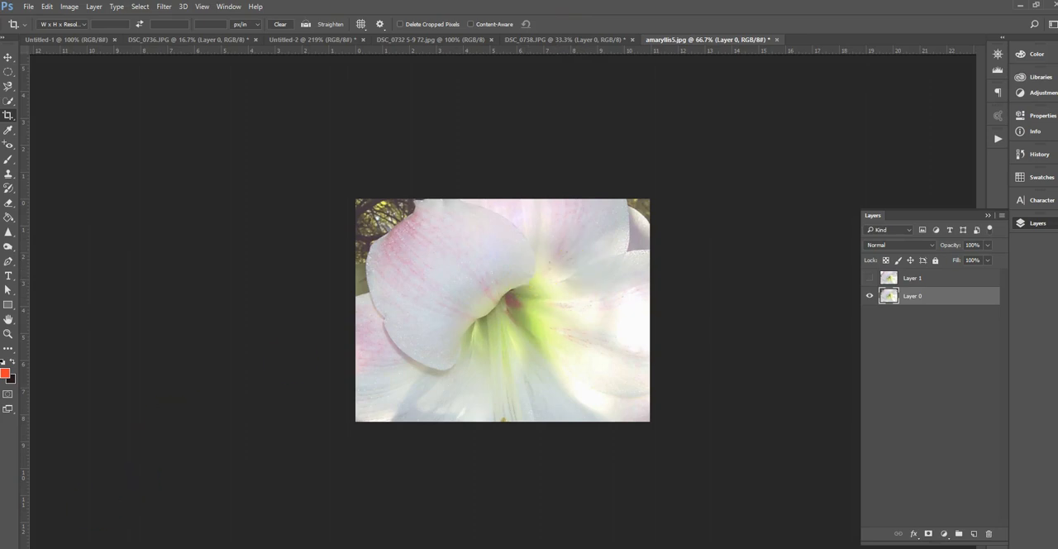
key(v)
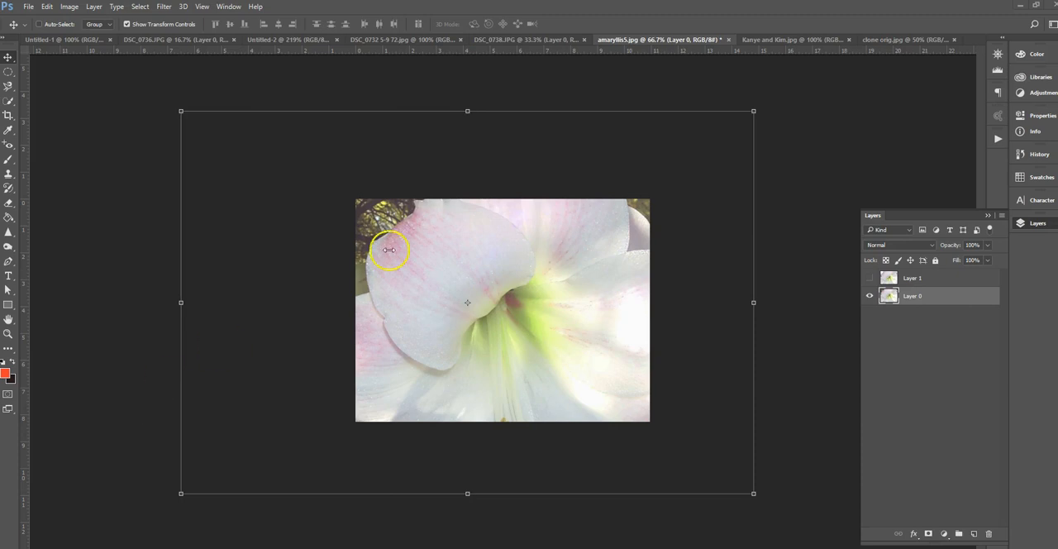
Switch to the clone orig.jpg document and set the Clone Stamp's opacity to 100%
click(772, 41)
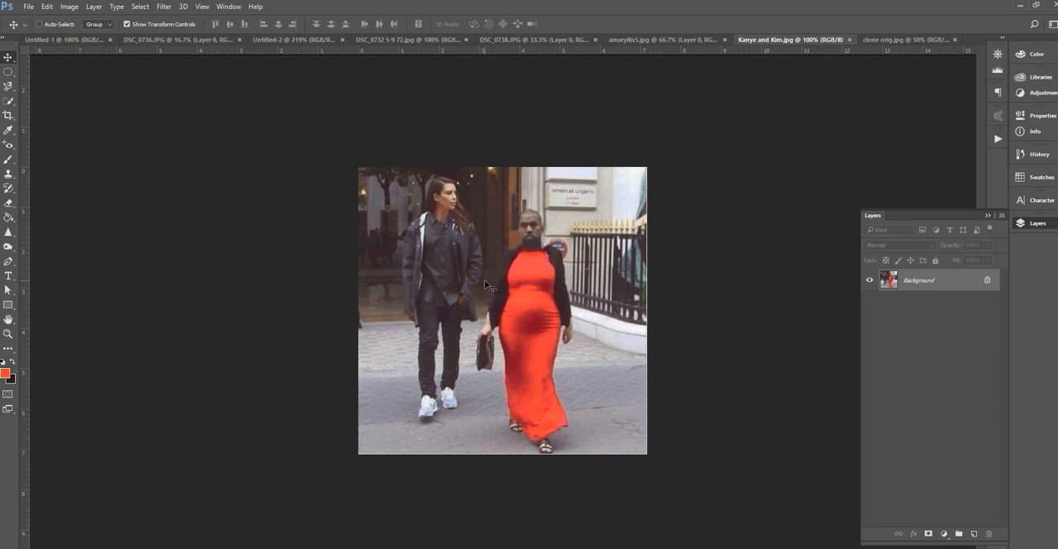
click(880, 40)
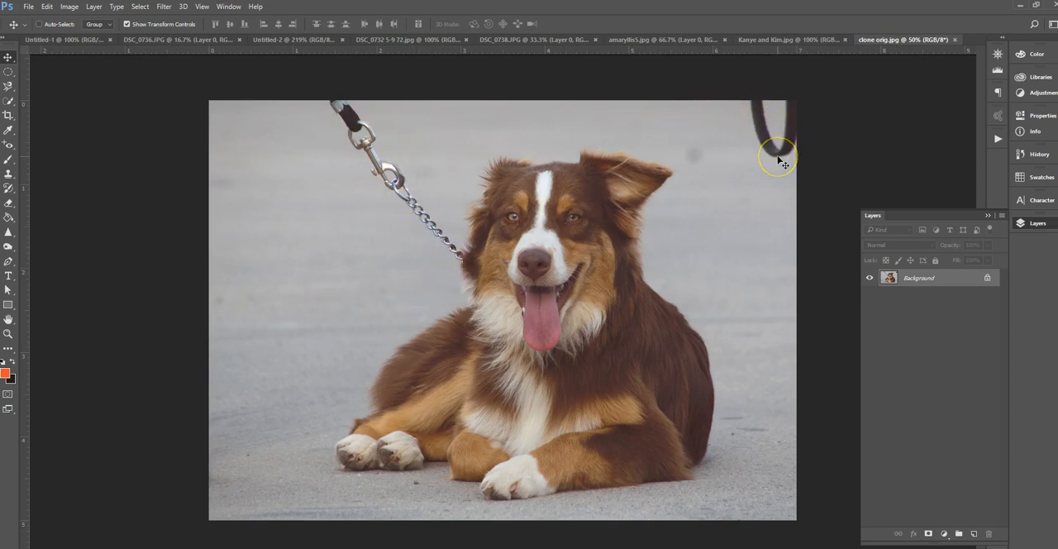
click(8, 174)
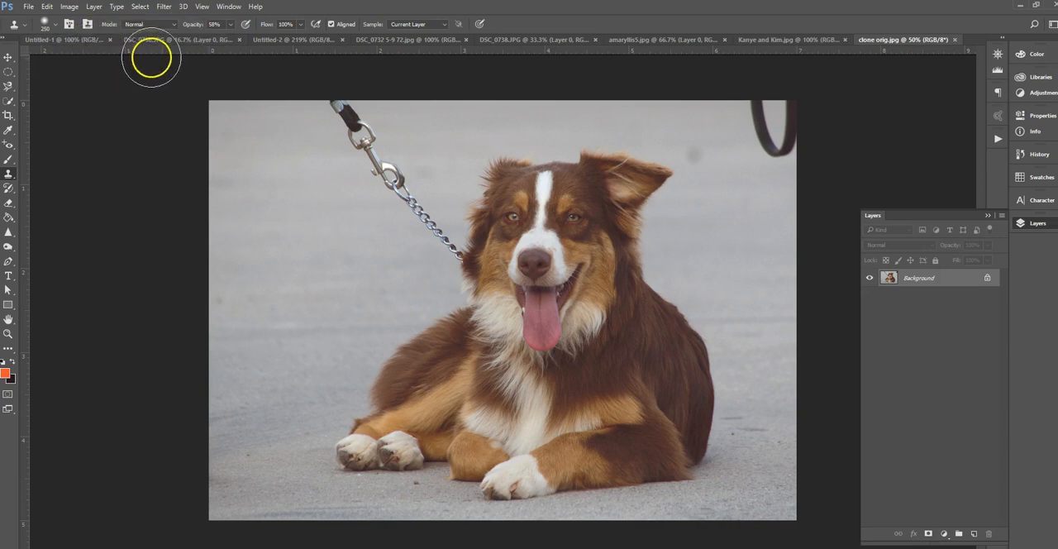
click(232, 28)
drag(229, 39, 254, 39)
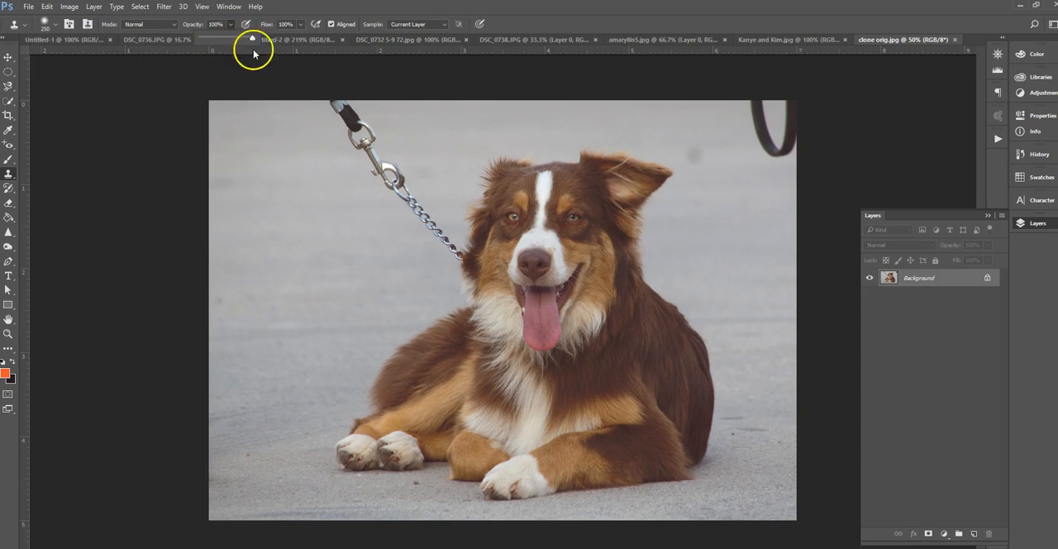
Set the Clone Stamp brush size to 5000 px and try to paint on the pavement beside the leash
click(57, 25)
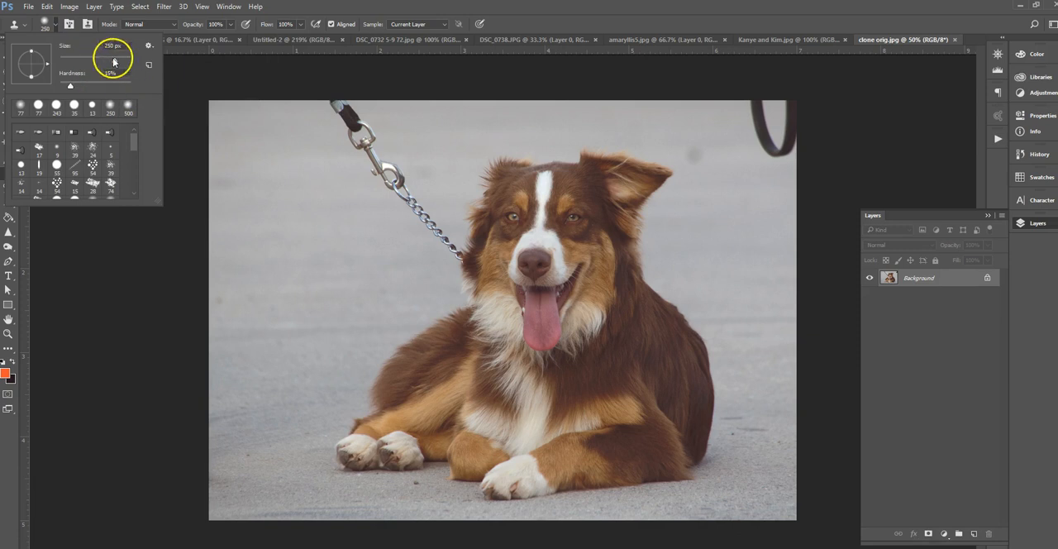
drag(113, 60, 166, 61)
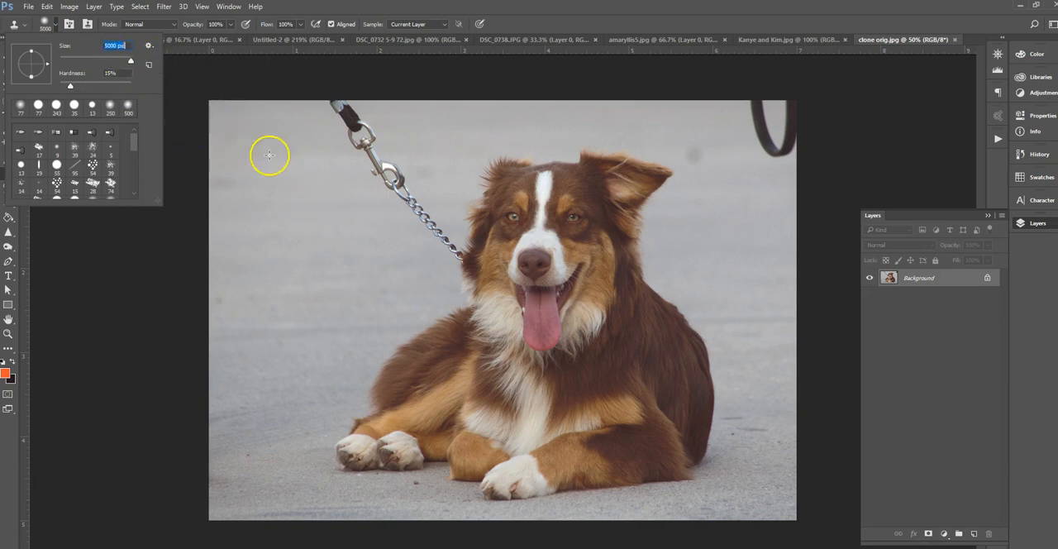
click(282, 186)
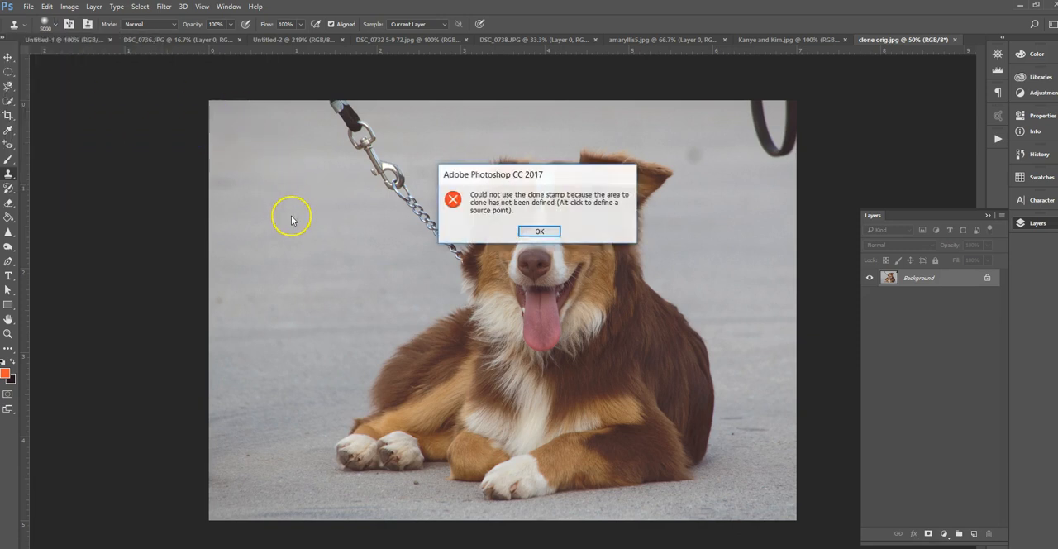
click(539, 232)
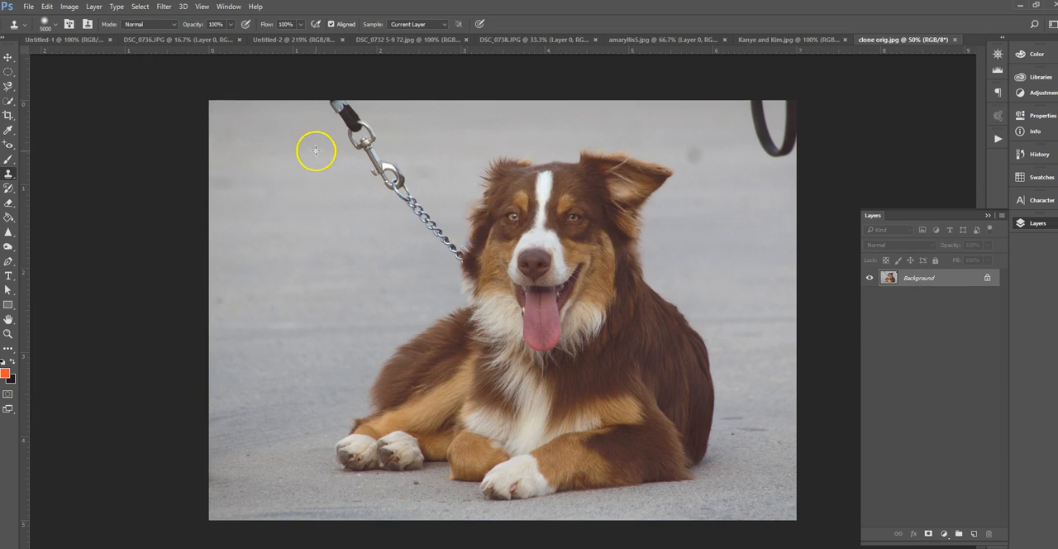
Convert the dog photo's Background into Layer 0, duplicate it, and hide the original layer
double_click(919, 278)
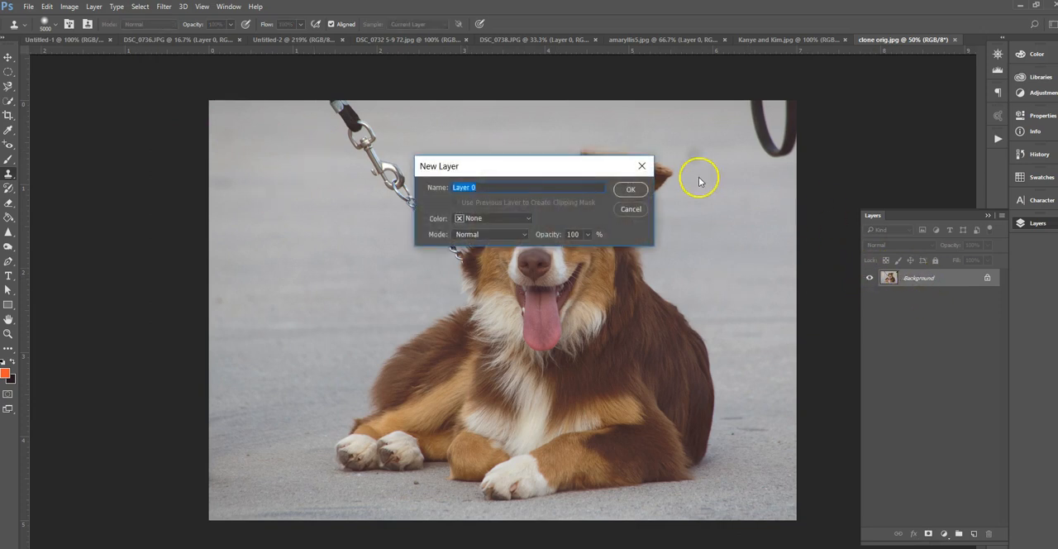
click(629, 190)
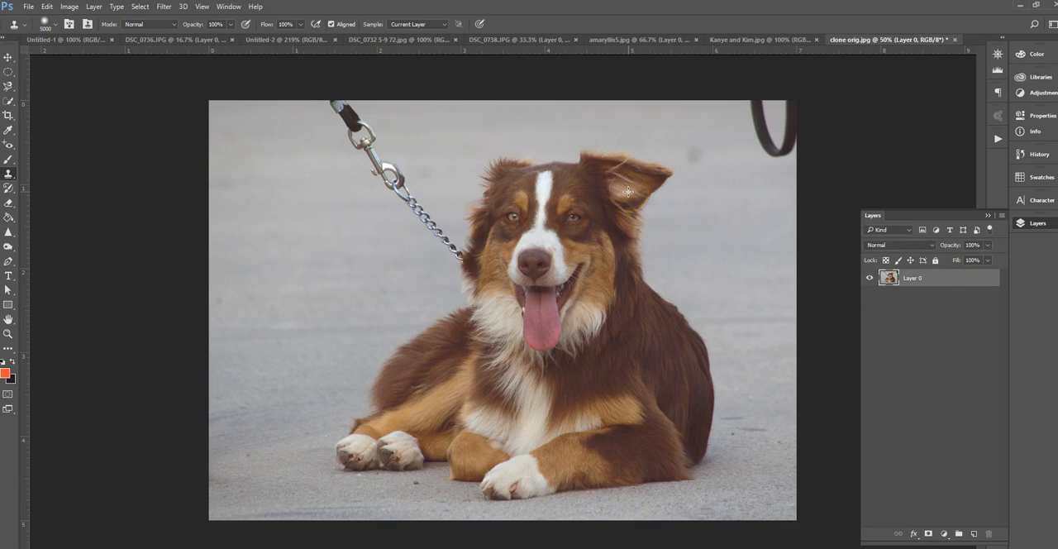
key(ctrl+j)
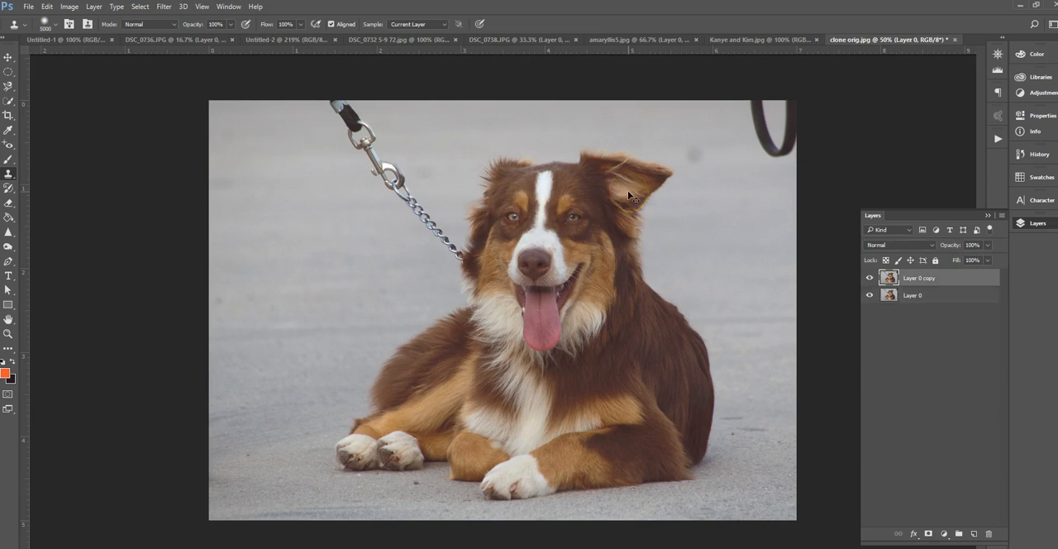
click(870, 296)
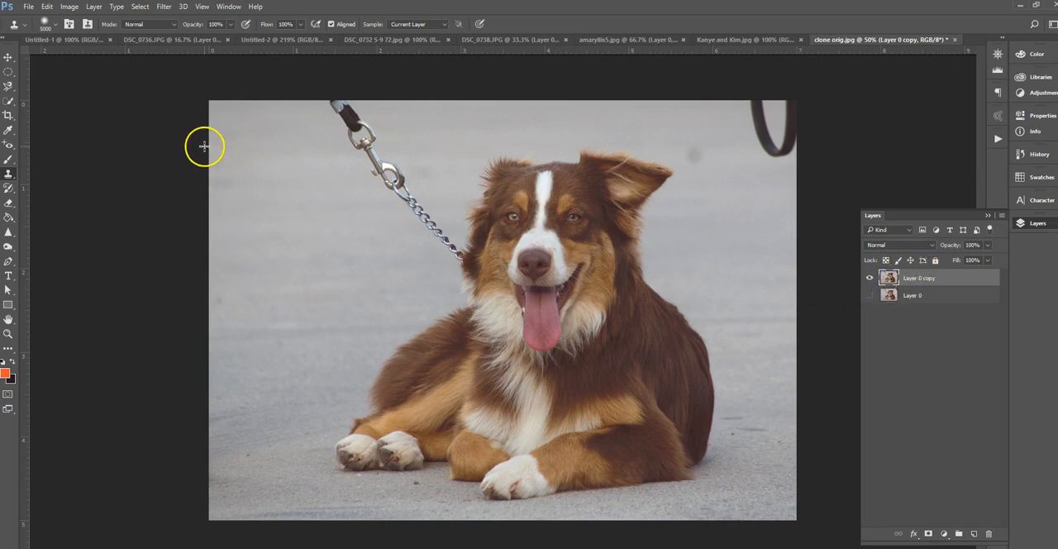
Set the Clone Stamp brush to 139 px with a harder edge and try to paint on the pavement beside the leash
click(55, 24)
drag(89, 60, 102, 60)
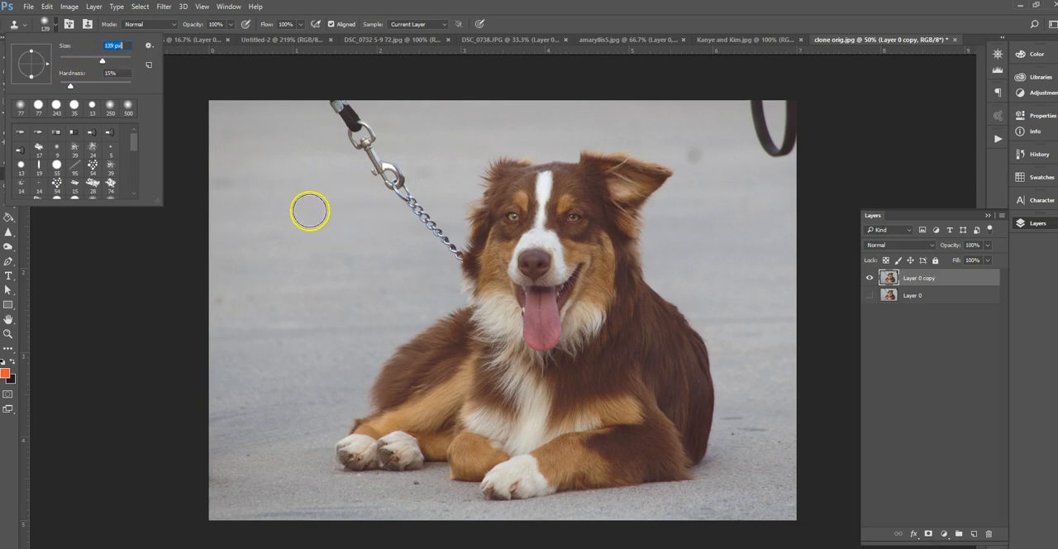
drag(71, 85, 130, 85)
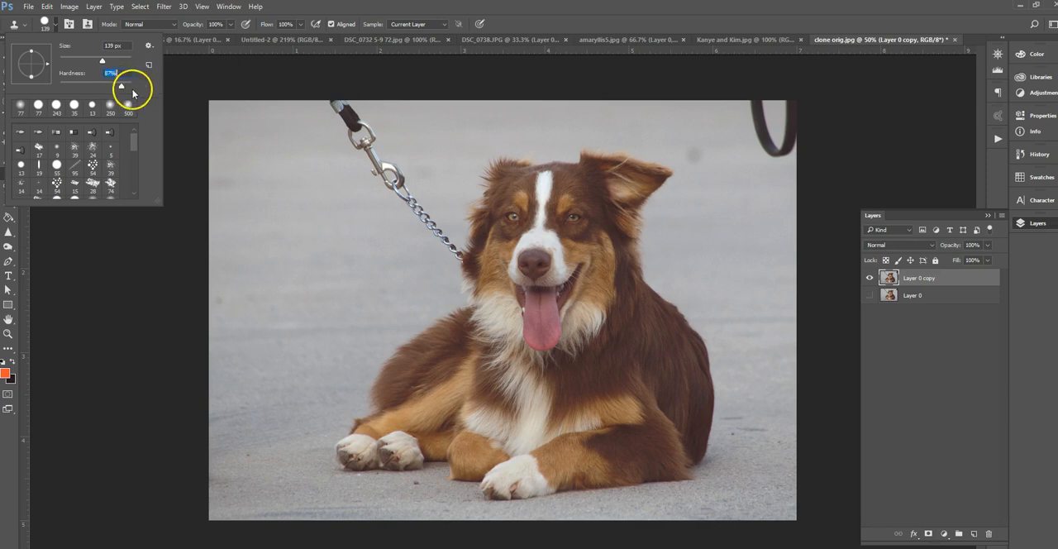
click(300, 140)
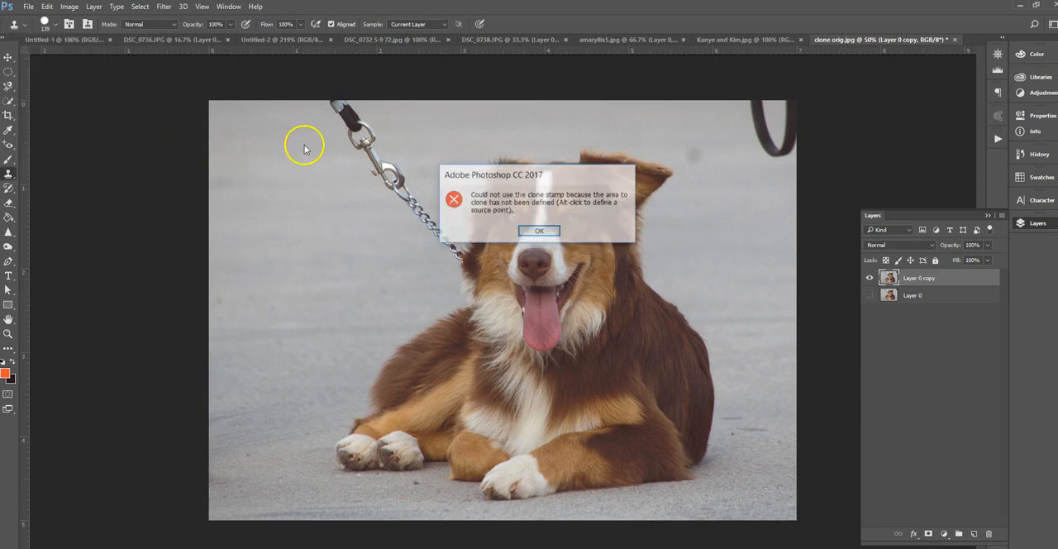
key(Return)
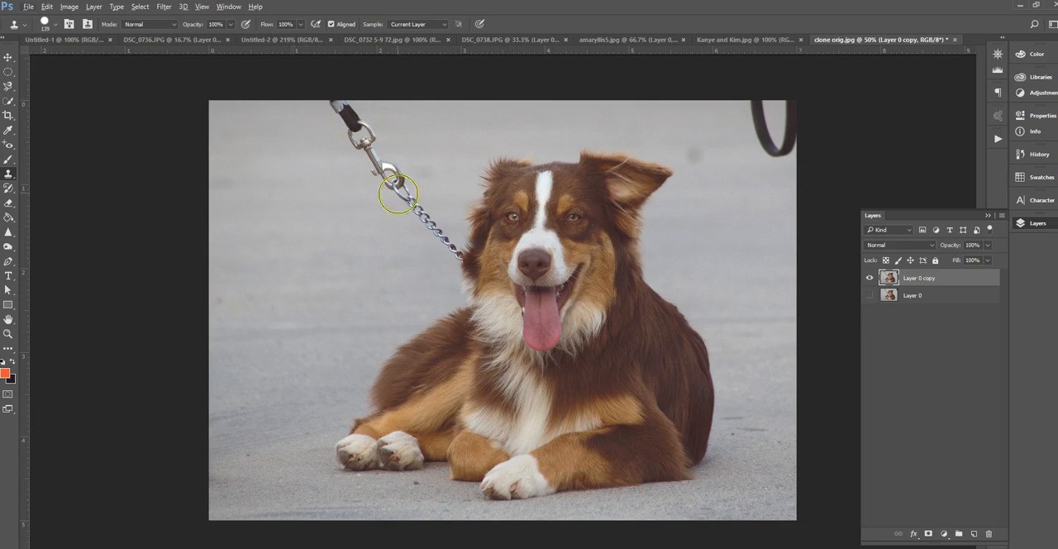
Sample clean pavement beside the leash and clone it over the black strap and the upper part of the metal clasp
alt+click(287, 124)
alt+click(282, 119)
mouse_move(334, 109)
mouse_down()
mouse_move(362, 109)
mouse_move(323, 165)
mouse_move(342, 130)
mouse_move(357, 135)
mouse_up()
alt+click(298, 144)
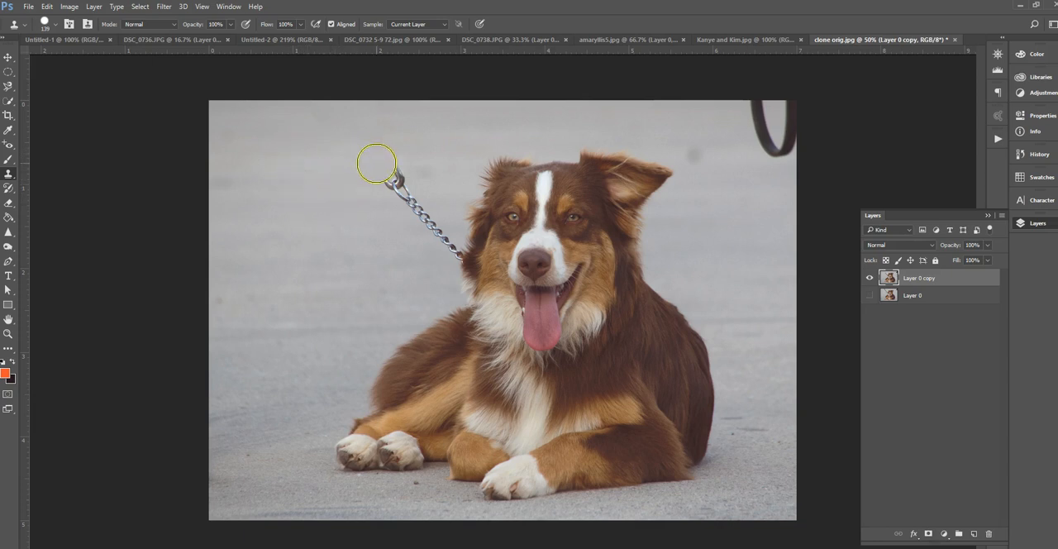
Soften the Clone Stamp brush to 46% hardness, resample the pavement and clone it over the rest of the metal clasp
key(ctrl+plus)
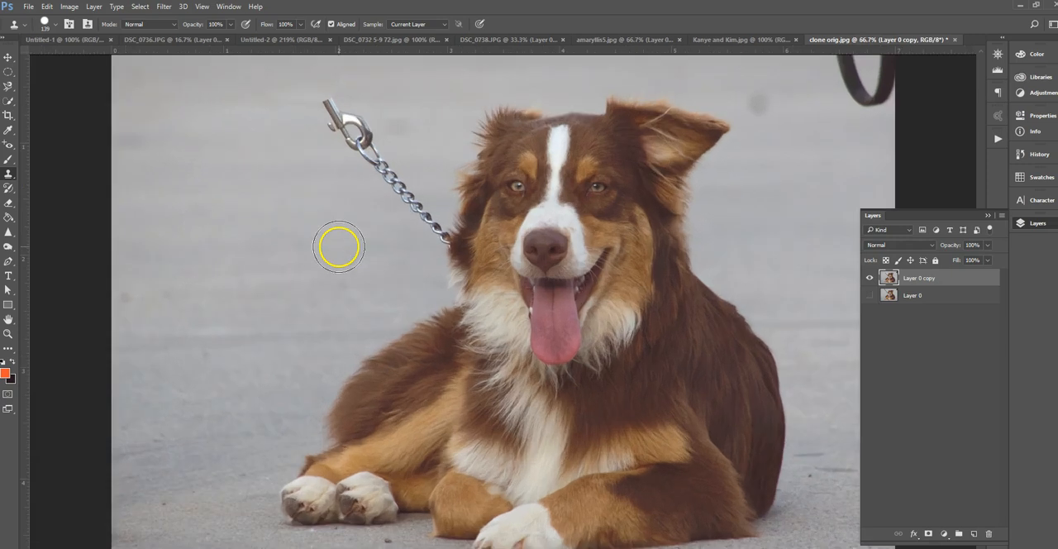
drag(307, 194, 356, 289)
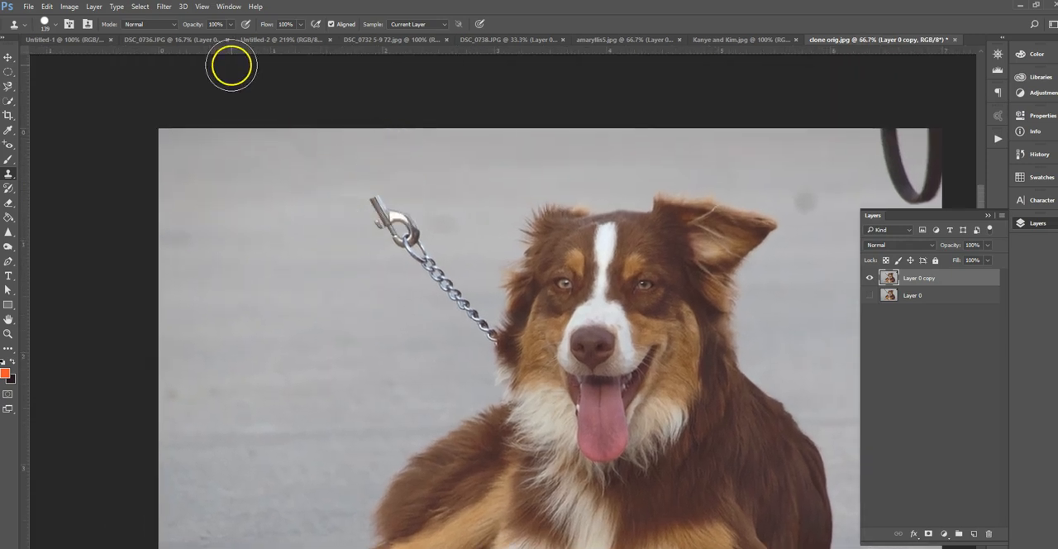
click(48, 24)
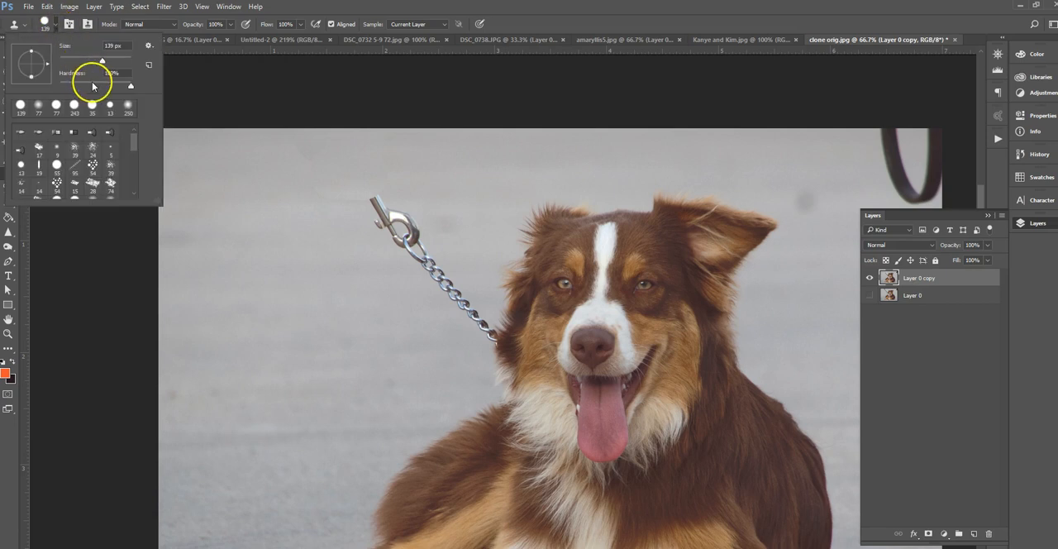
alt+click(322, 223)
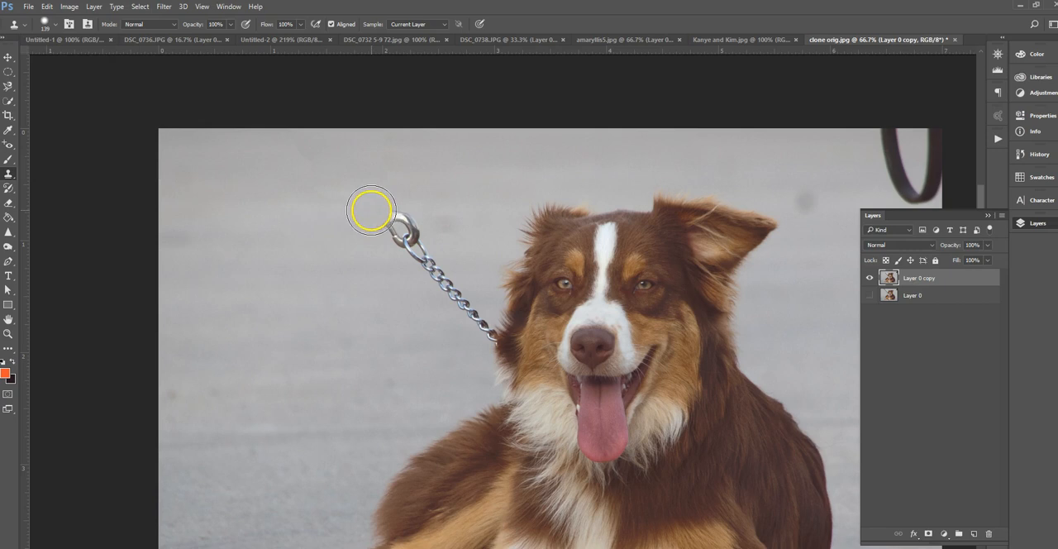
mouse_move(378, 210)
mouse_down()
mouse_move(396, 212)
mouse_move(389, 234)
mouse_move(413, 225)
mouse_up()
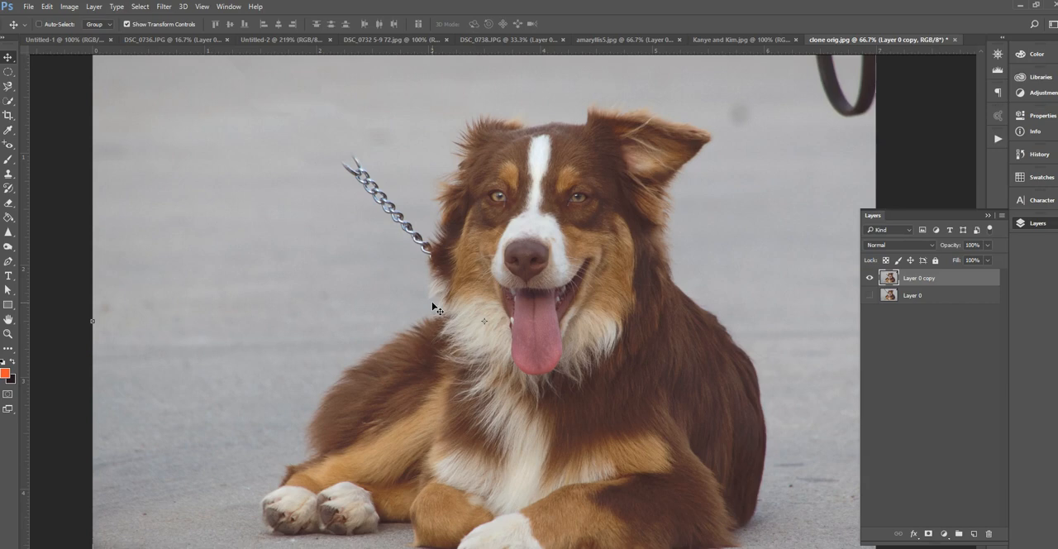
Hide Layer 0 copy, show the original Layer 0 and select it
click(869, 278)
click(869, 296)
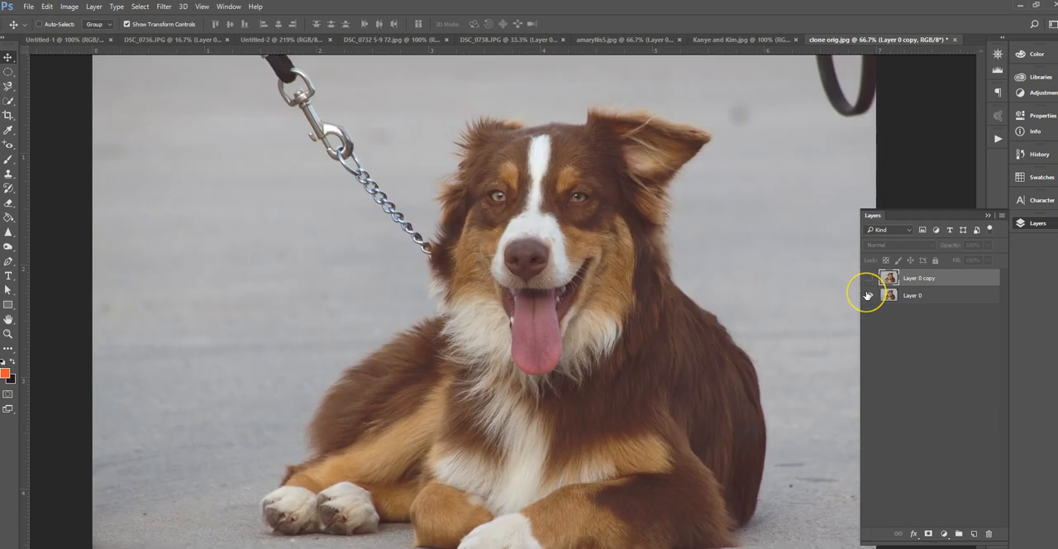
click(933, 296)
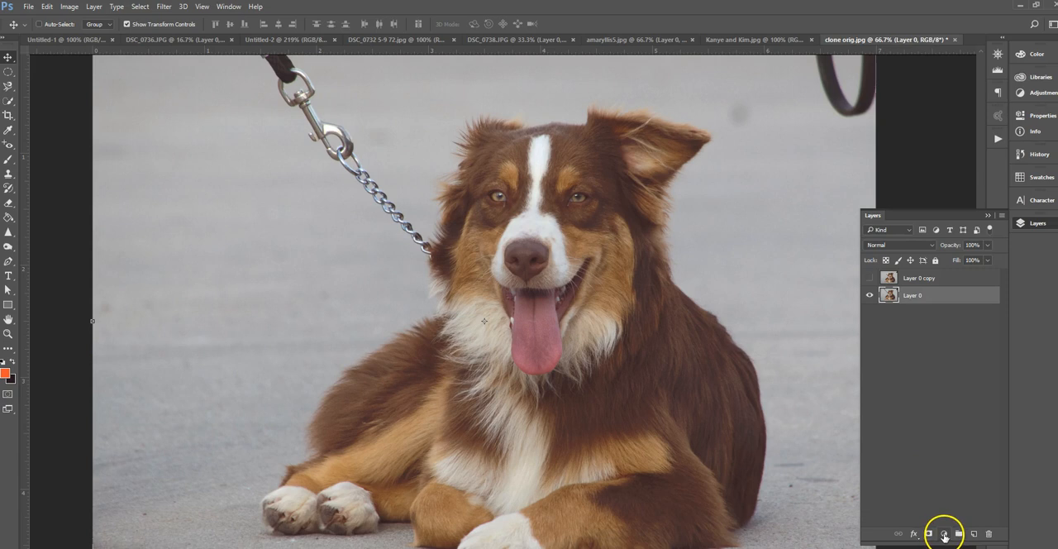
Add a Brightness/Contrast adjustment layer above Layer 0 with brightness 64 and contrast 52
click(945, 536)
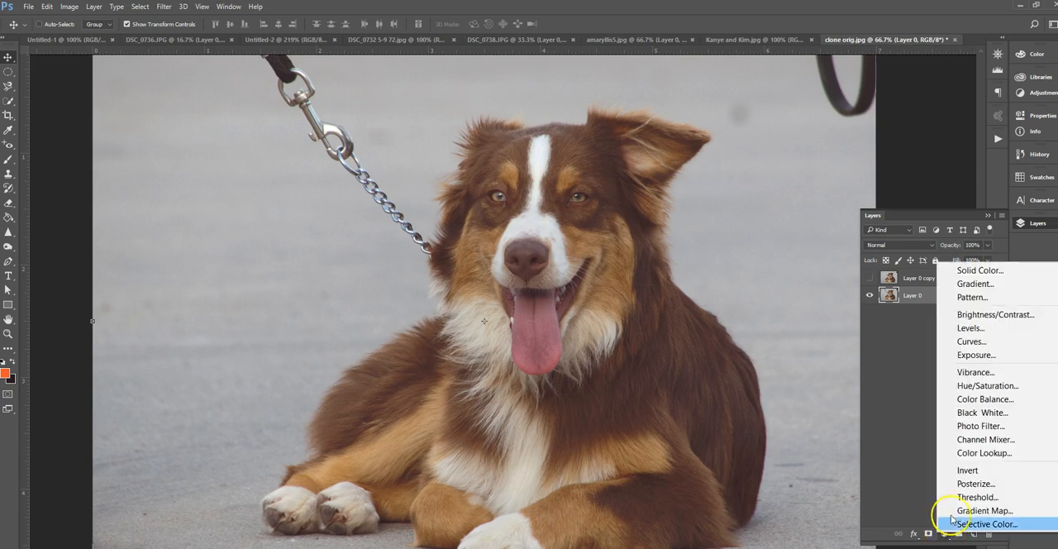
click(996, 315)
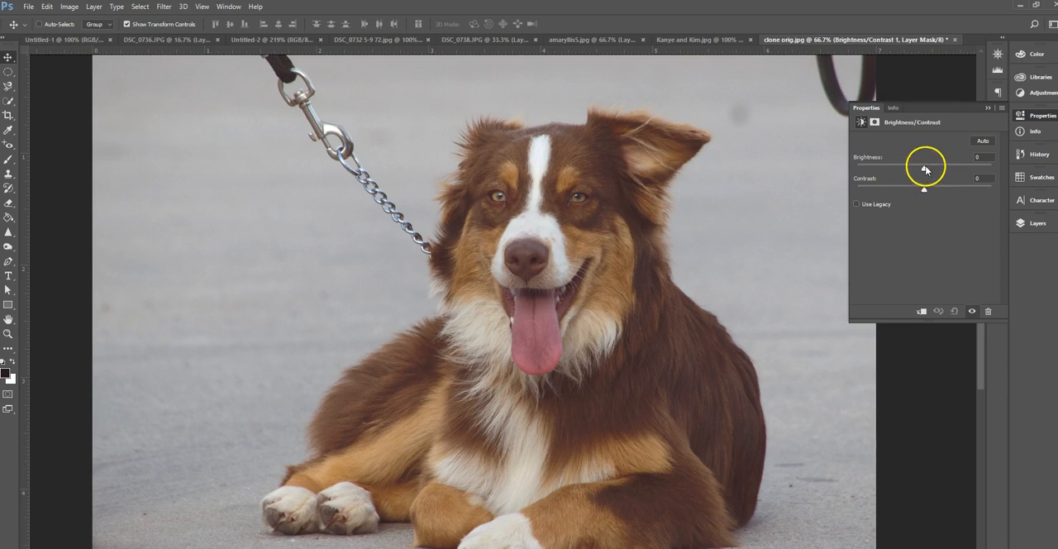
drag(926, 170, 960, 189)
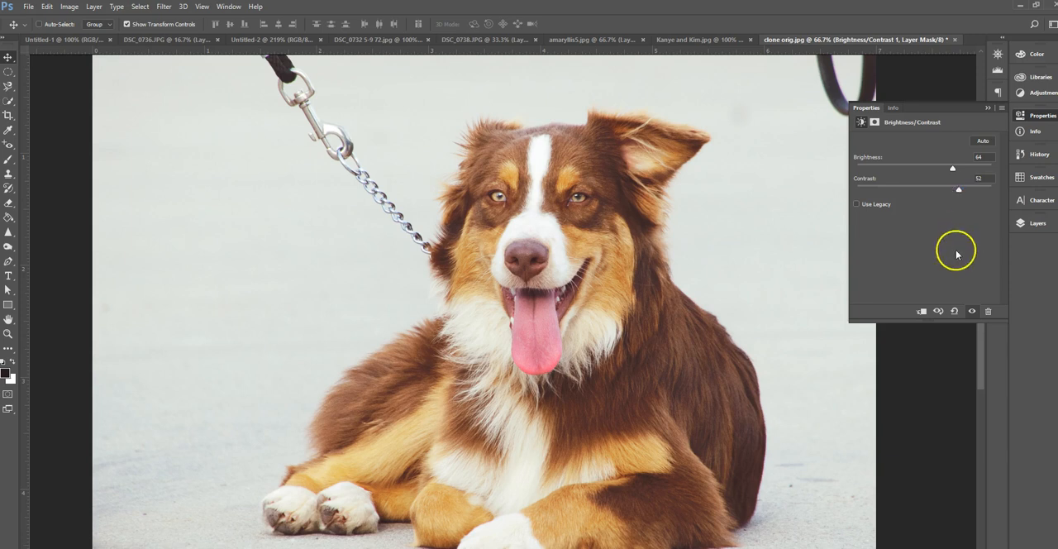
click(987, 108)
click(1039, 232)
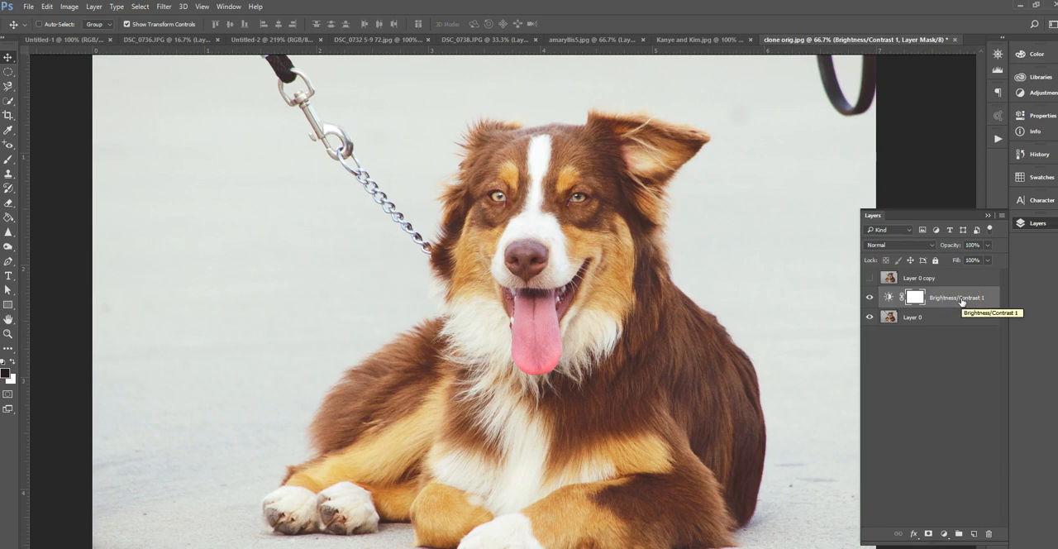
Add a Color Balance adjustment layer directly above Layer 0, shifting the midtones towards green to about +41
click(917, 317)
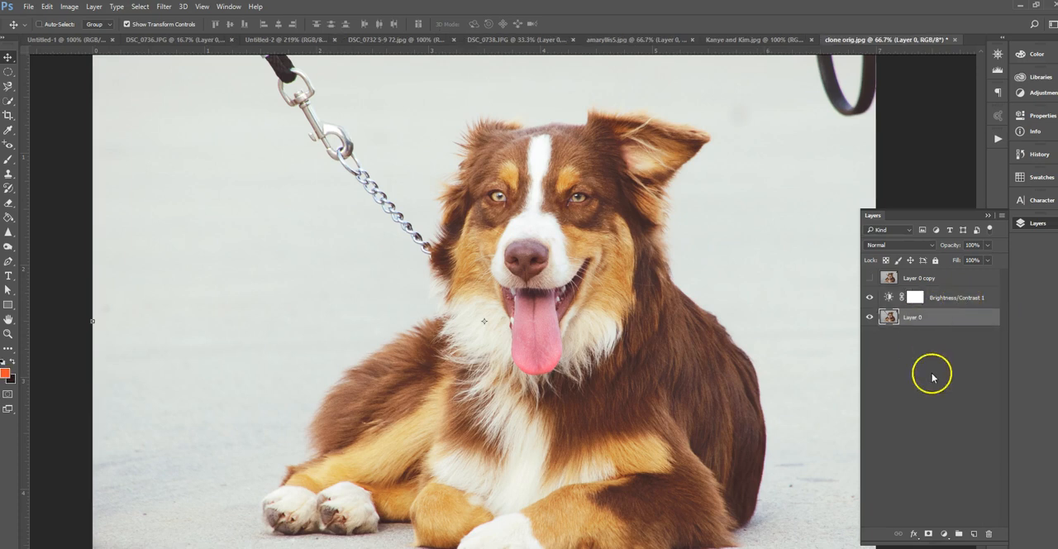
click(948, 530)
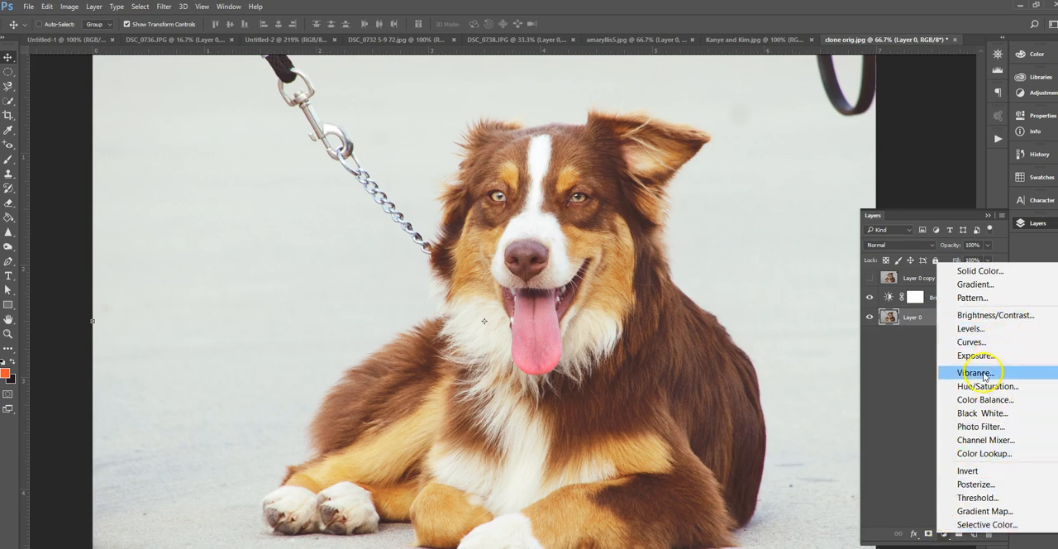
click(982, 401)
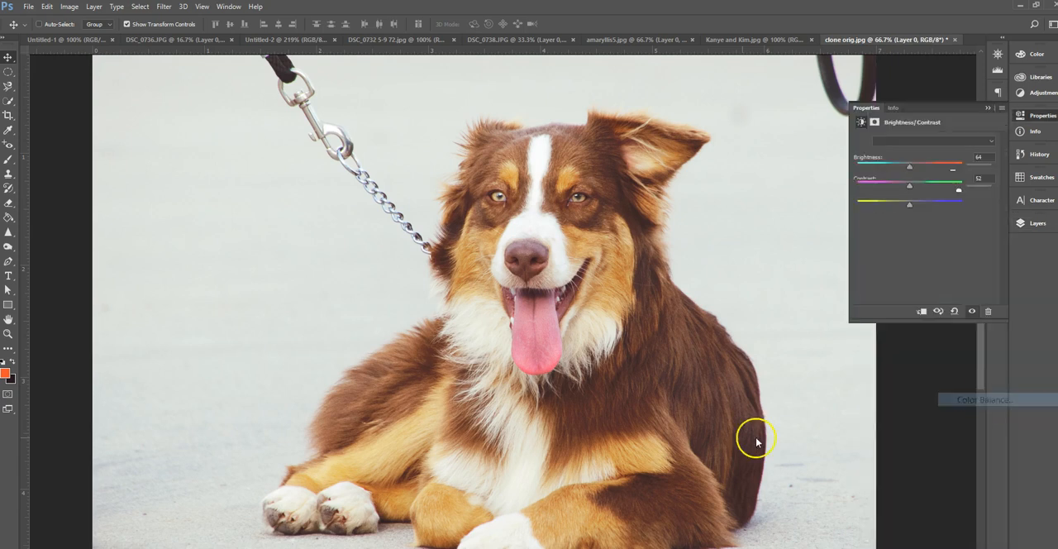
drag(907, 183, 932, 188)
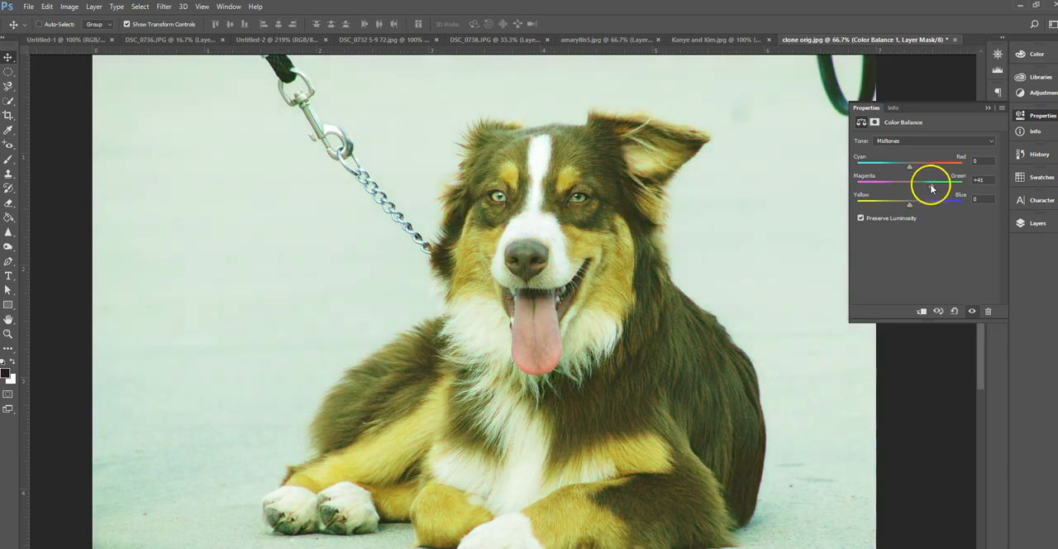
click(1030, 223)
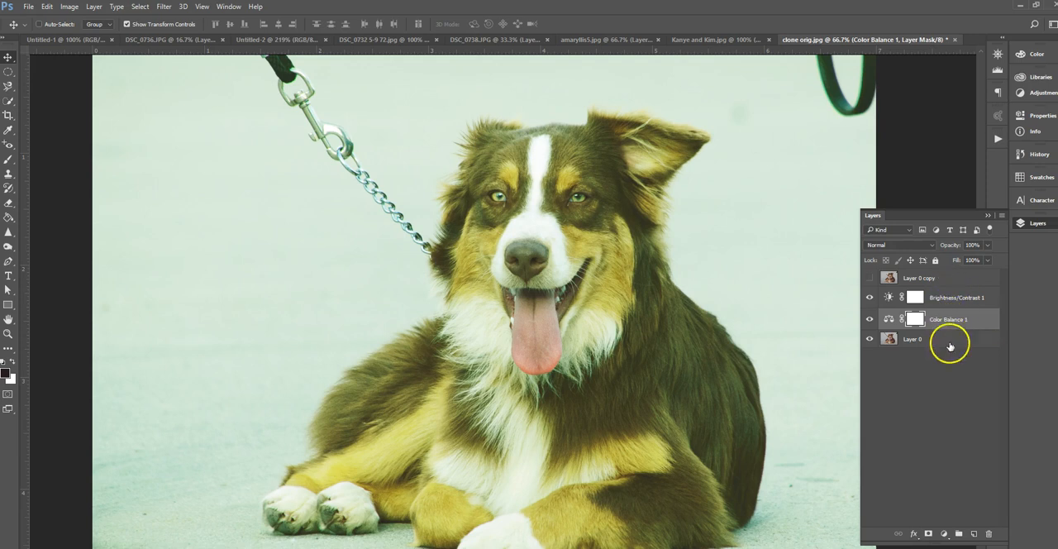
Show Layer 0 copy and move it below both adjustment layers, directly above Layer 0
click(869, 278)
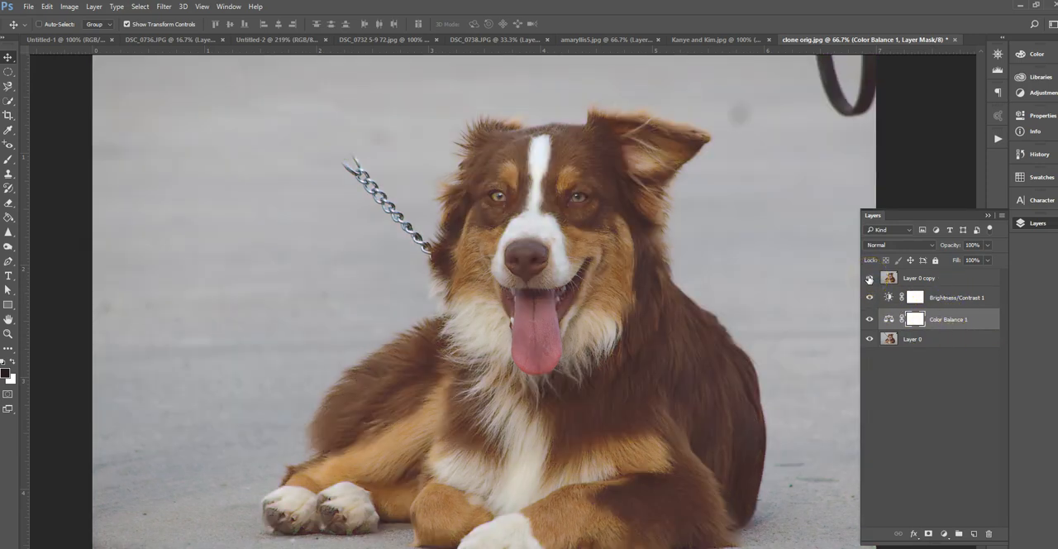
click(951, 278)
drag(931, 281, 931, 329)
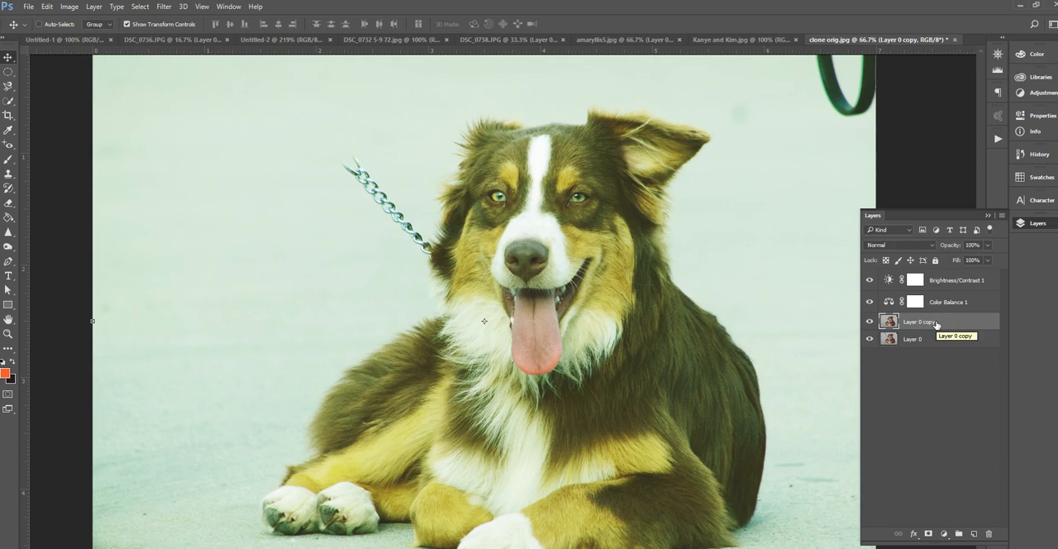
Hide the Color Balance 1 adjustment layer and delete it together with its mask
click(869, 302)
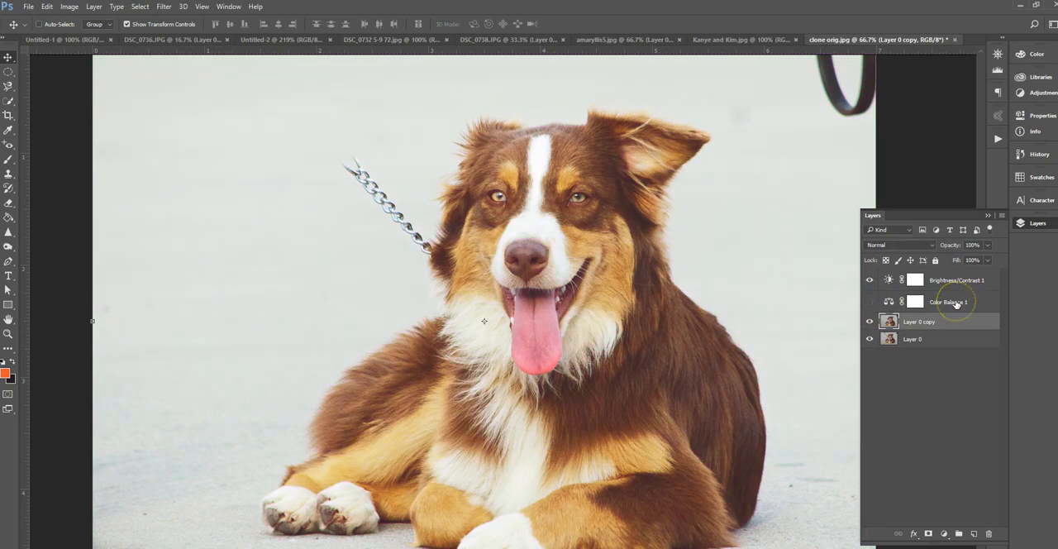
click(956, 303)
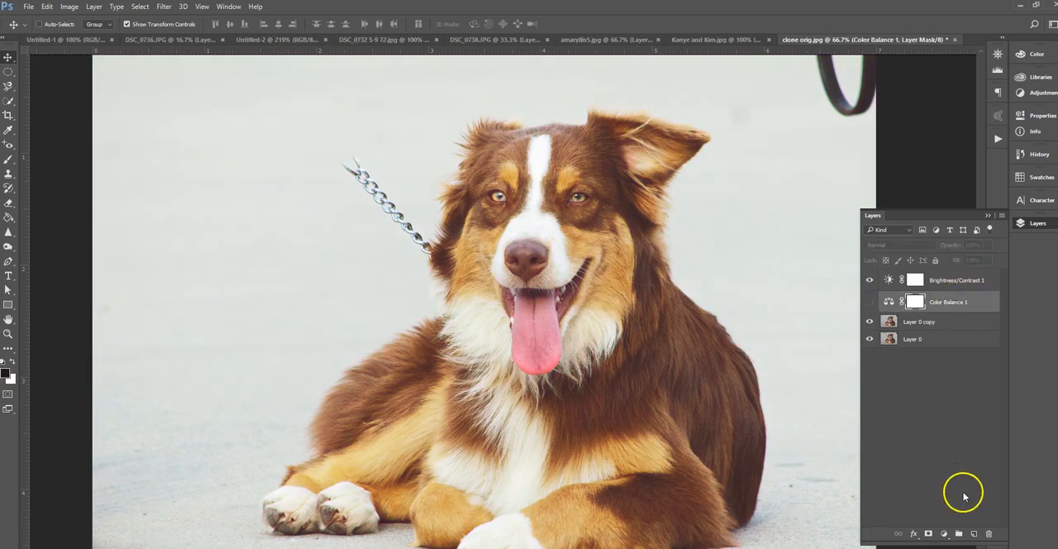
click(989, 534)
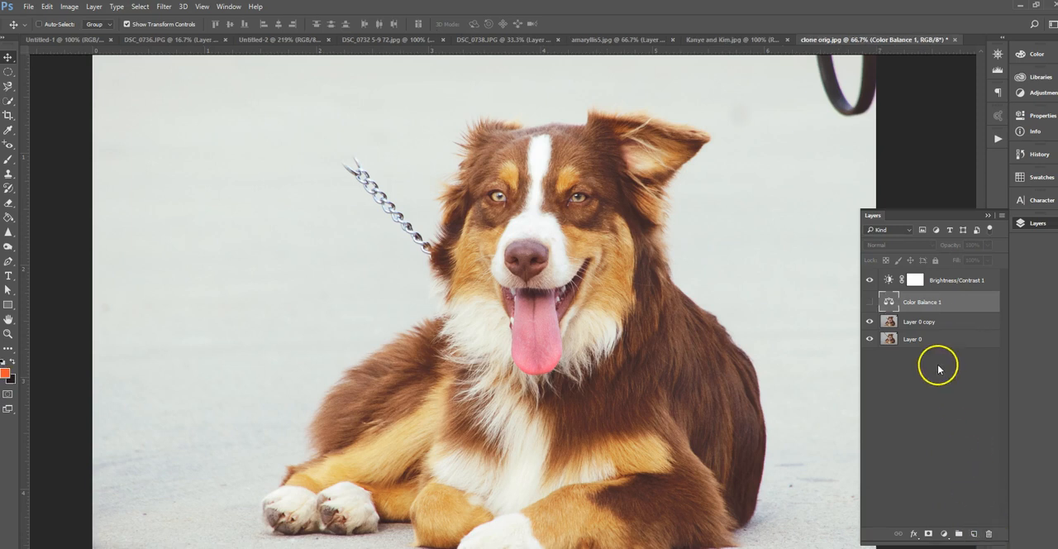
click(990, 534)
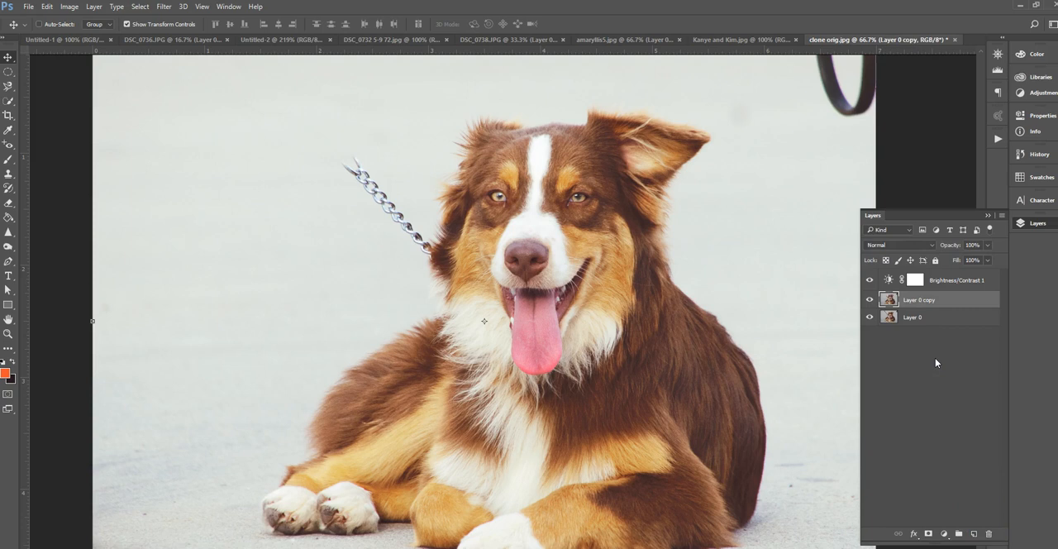
Turn the Brightness/Contrast 1 layer off and on again to compare the dog photo with and without the adjustment
click(868, 282)
click(868, 282)
click(308, 327)
click(302, 400)
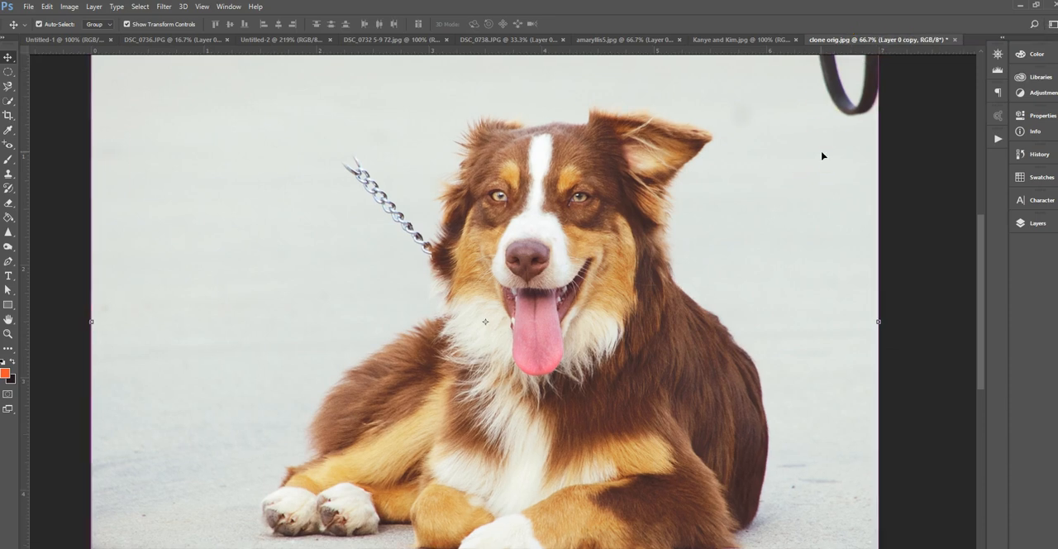
Examine the dog's mouth and tongue at up to 500% magnification, then return to a wider view
key(ctrl+plus)
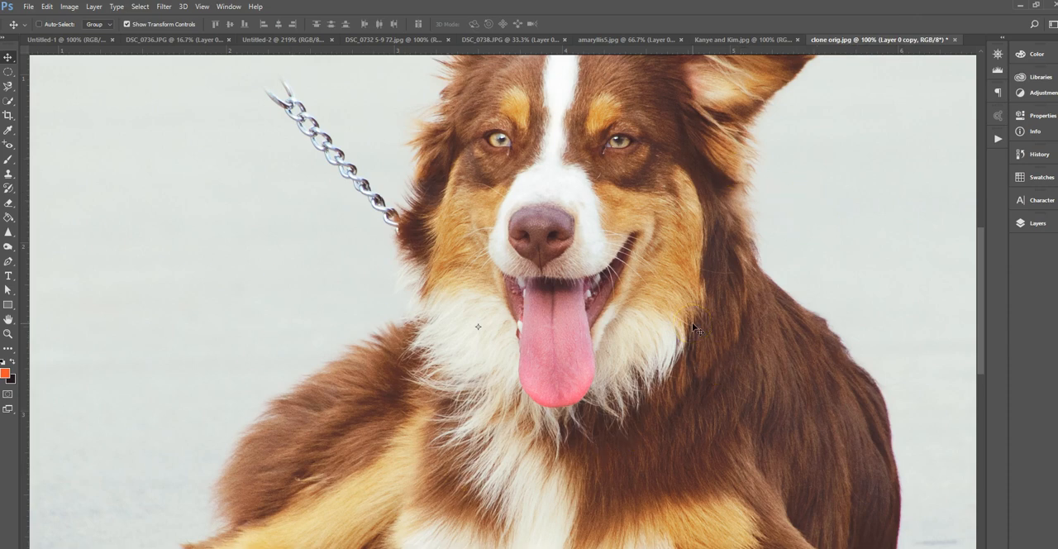
key(ctrl+plus)
key(ctrl+plus)
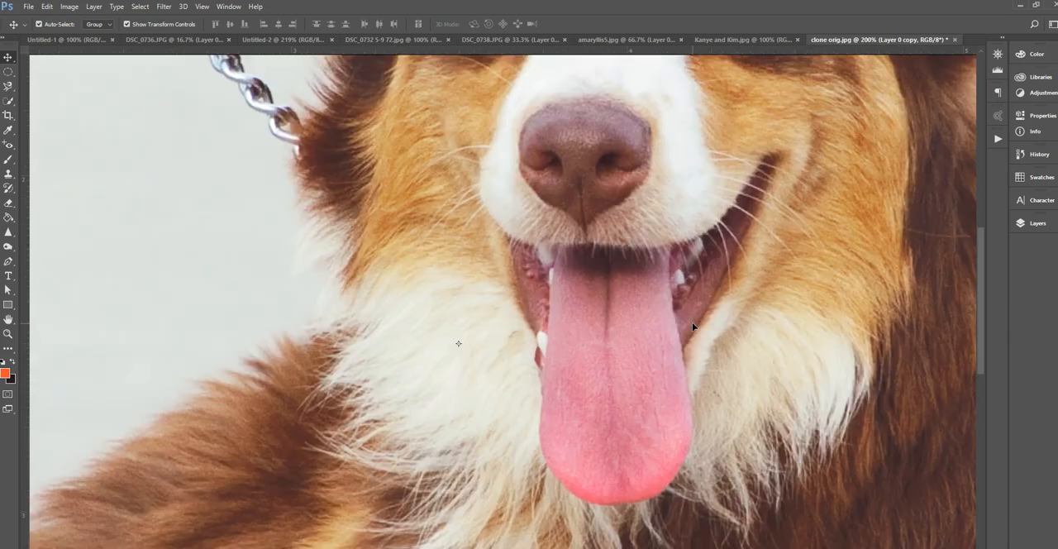
key(ctrl+plus)
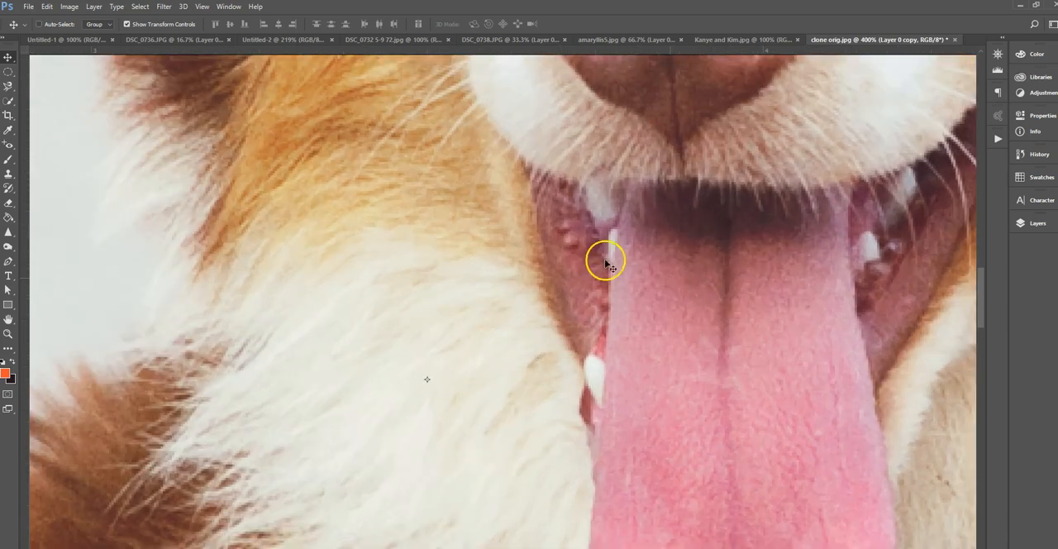
key(ctrl+plus)
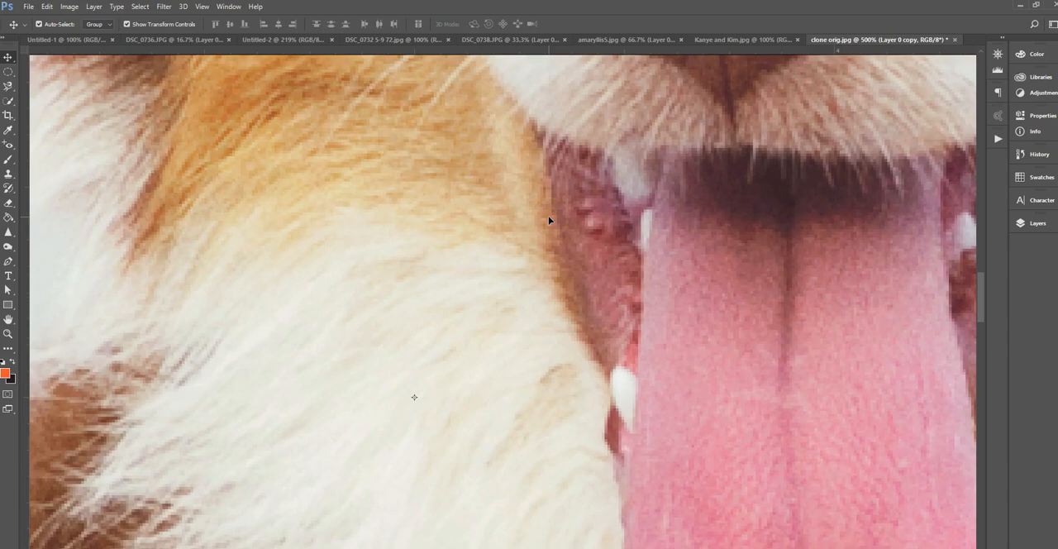
key(ctrl+minus)
key(ctrl+minus)
key(ctrl+minus)
key(ctrl+minus)
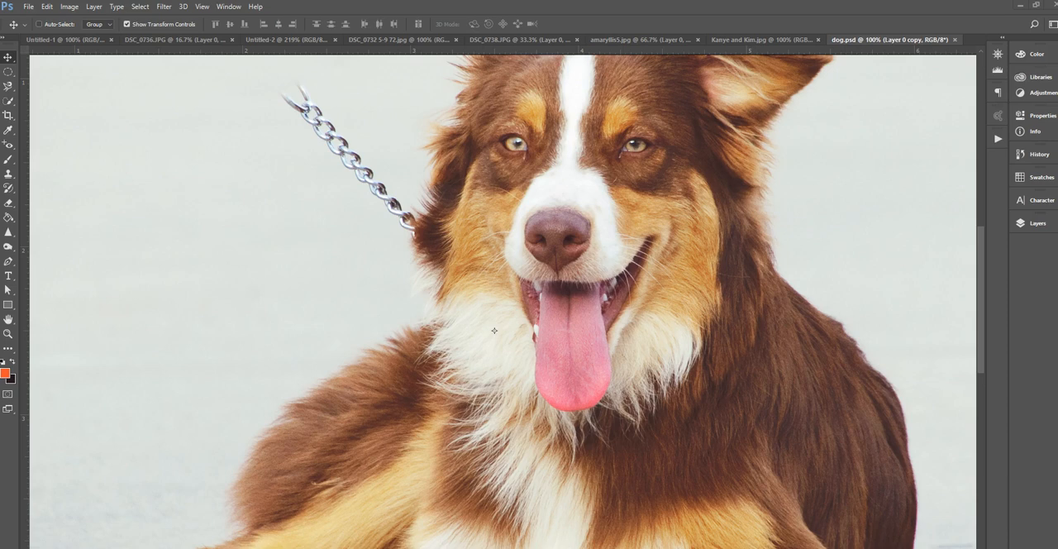
Save a copy of the dog document in JPEG format at Maximum quality 12 with the Baseline ("Standard") option
click(28, 7)
click(59, 162)
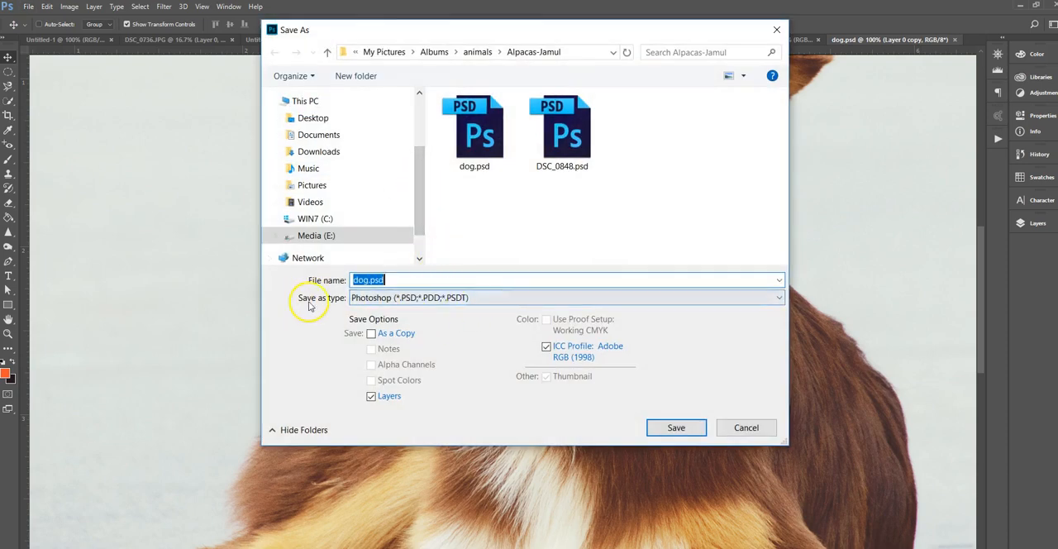
click(400, 301)
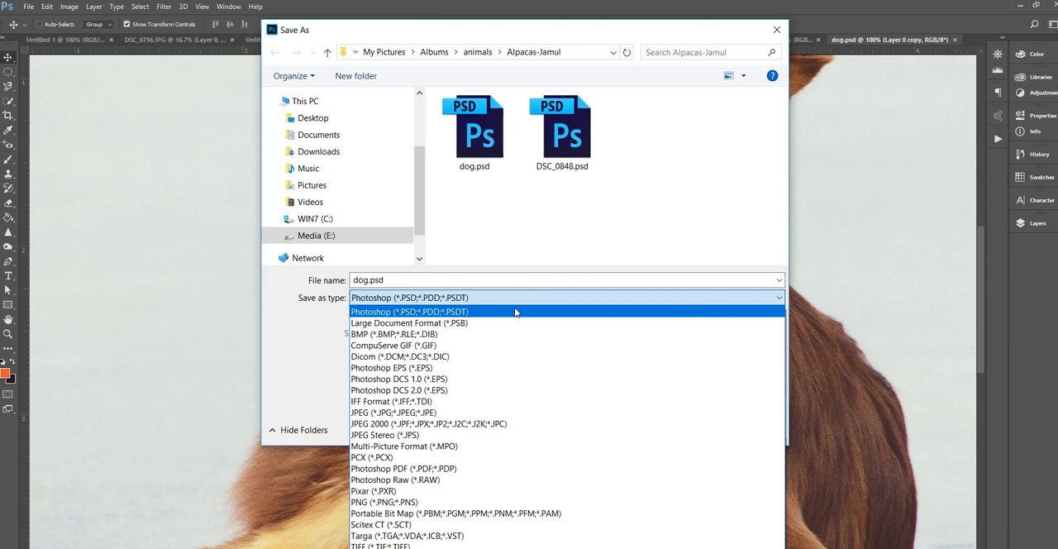
click(466, 314)
click(467, 314)
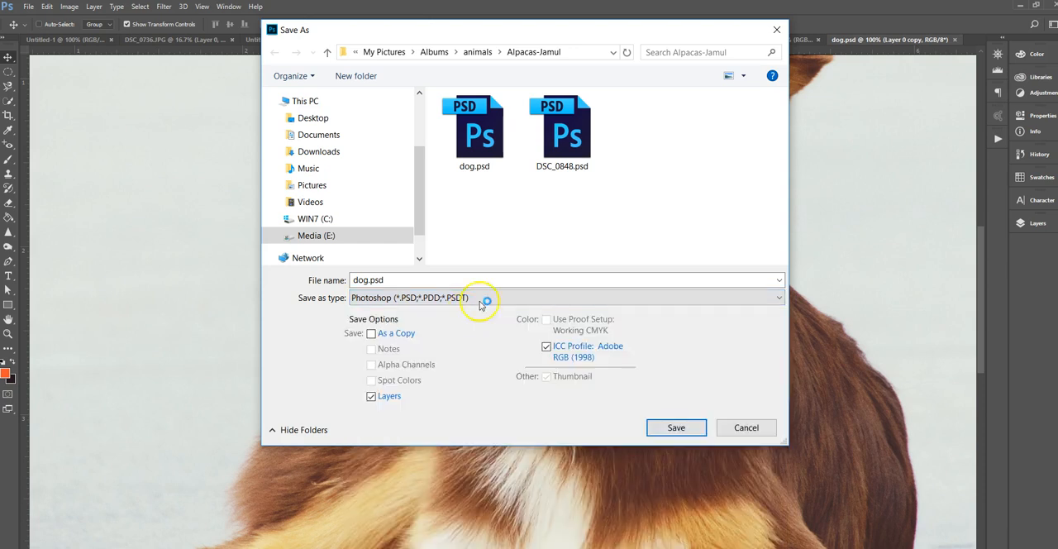
double_click(398, 278)
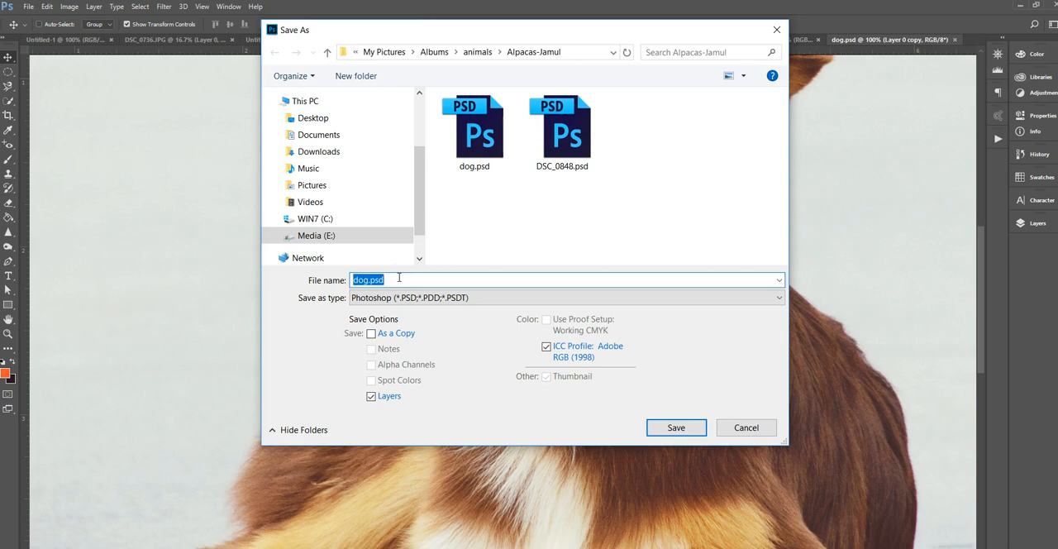
click(401, 303)
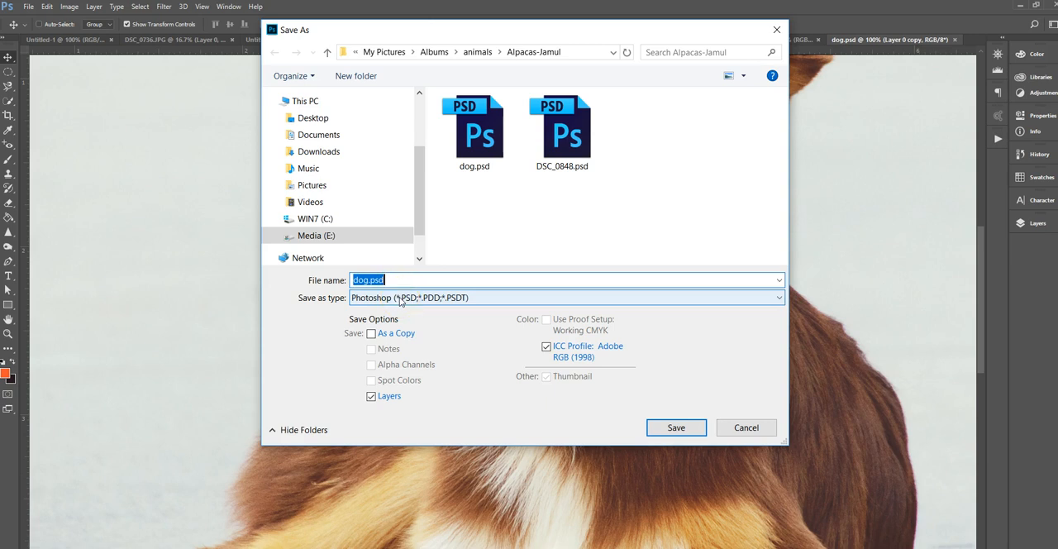
click(400, 300)
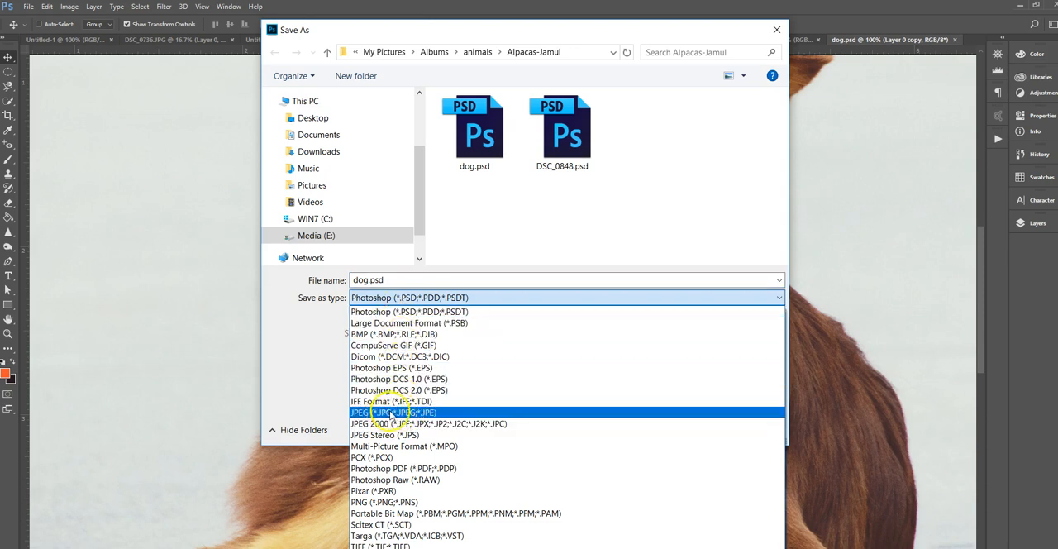
click(395, 413)
click(676, 427)
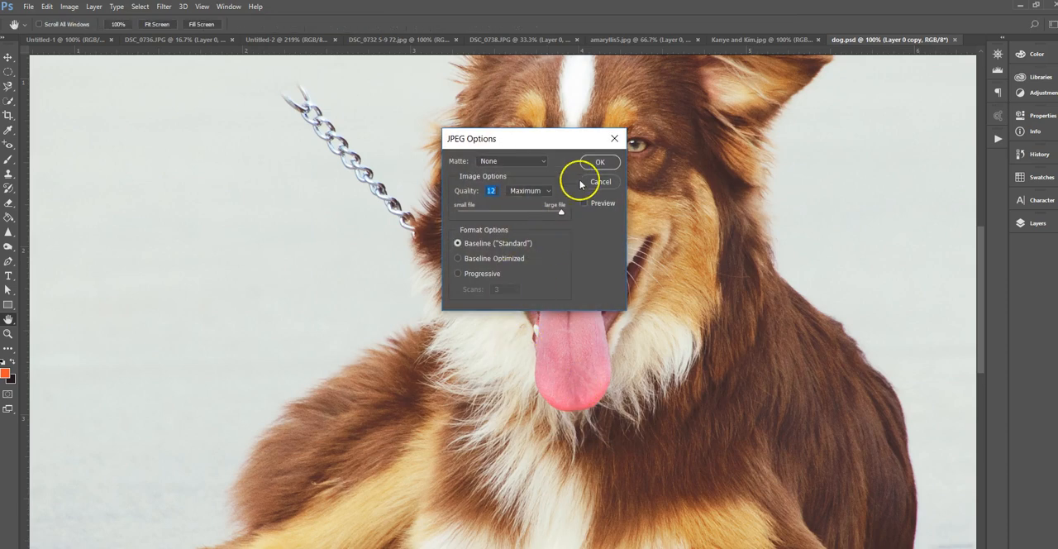
click(598, 164)
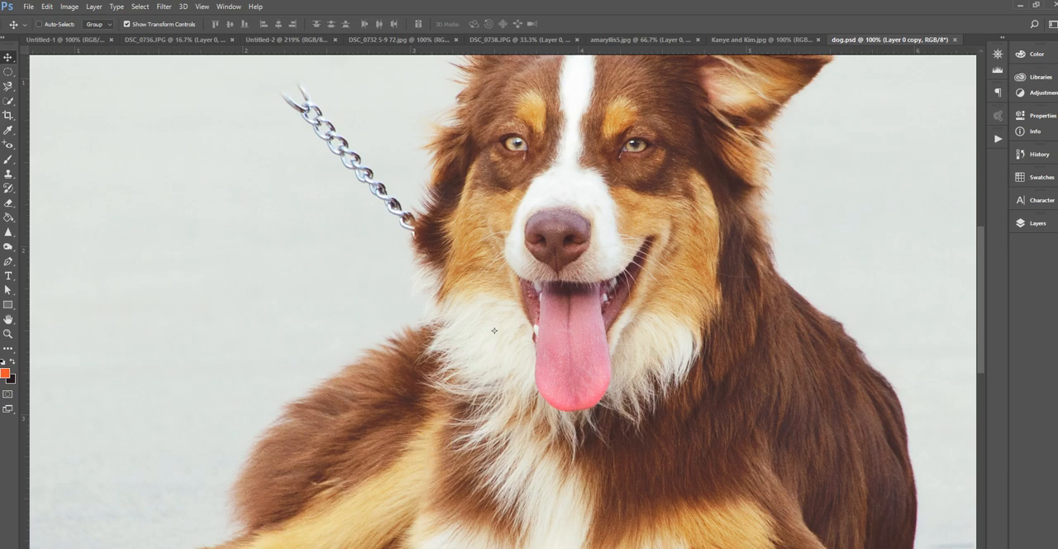
Switch to Bridge, open dog.jpg from the Alpacas-Jamul folder in Photoshop, and display its layers
key(alt+Tab)
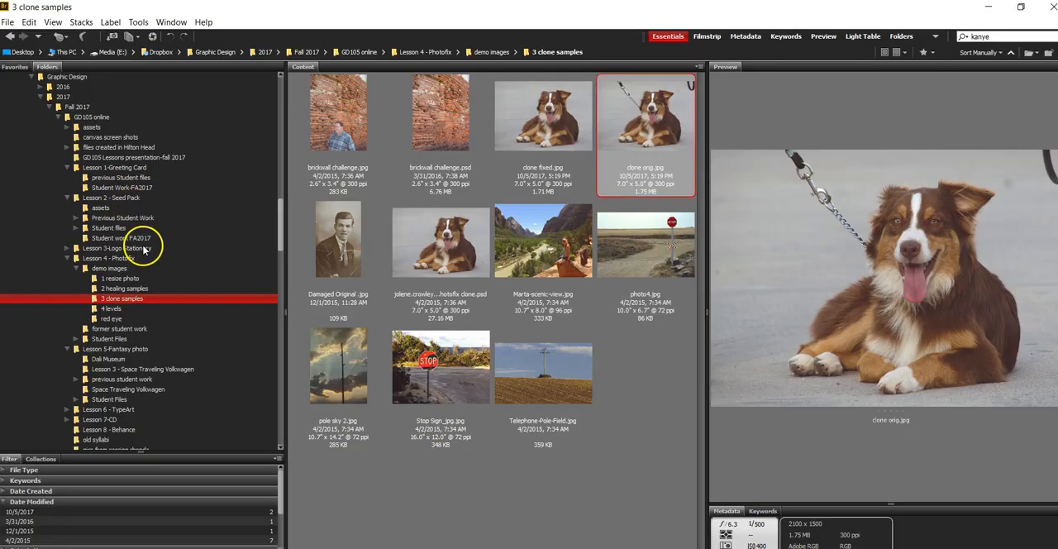
key(alt+Tab)
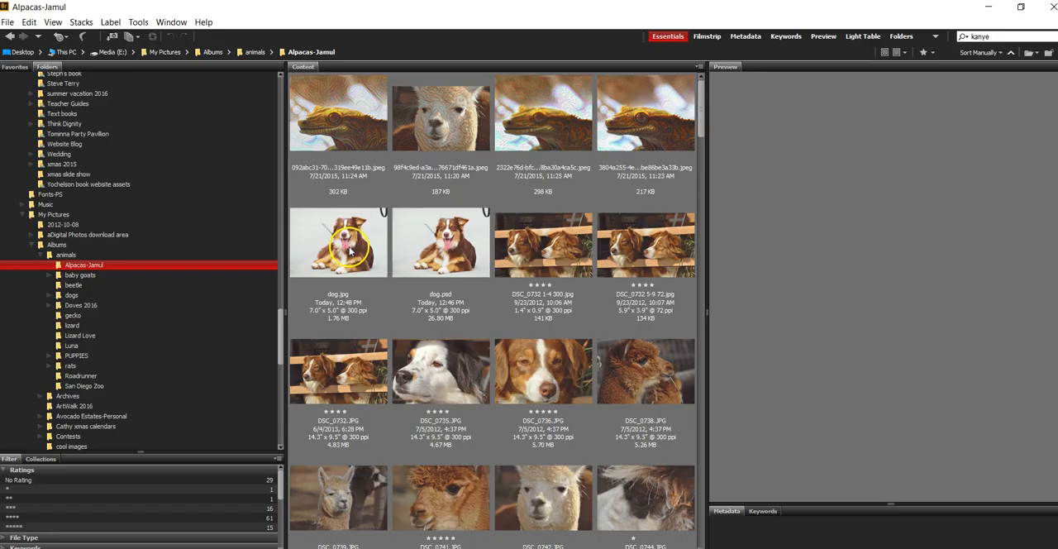
key(alt+Tab)
click(347, 239)
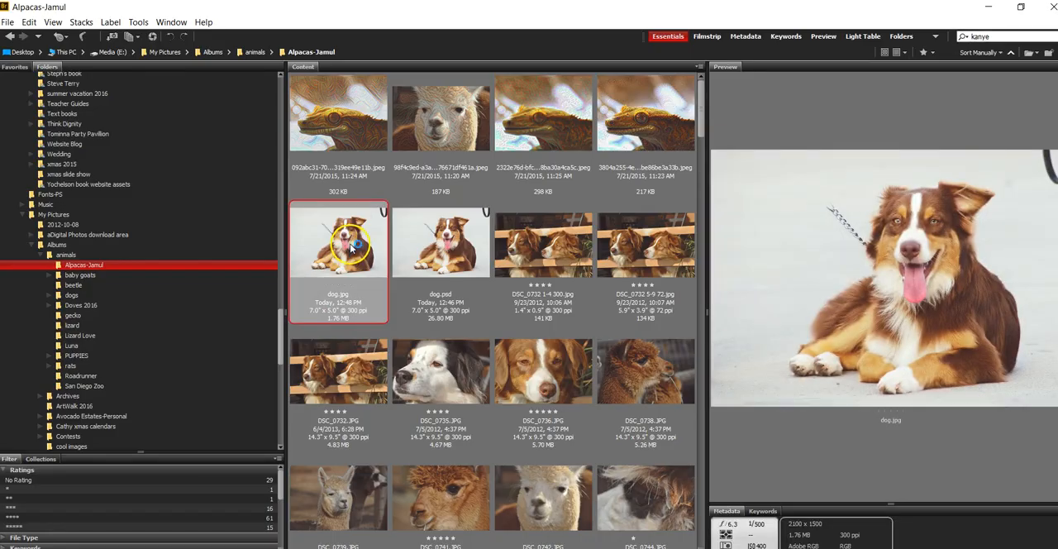
double_click(351, 246)
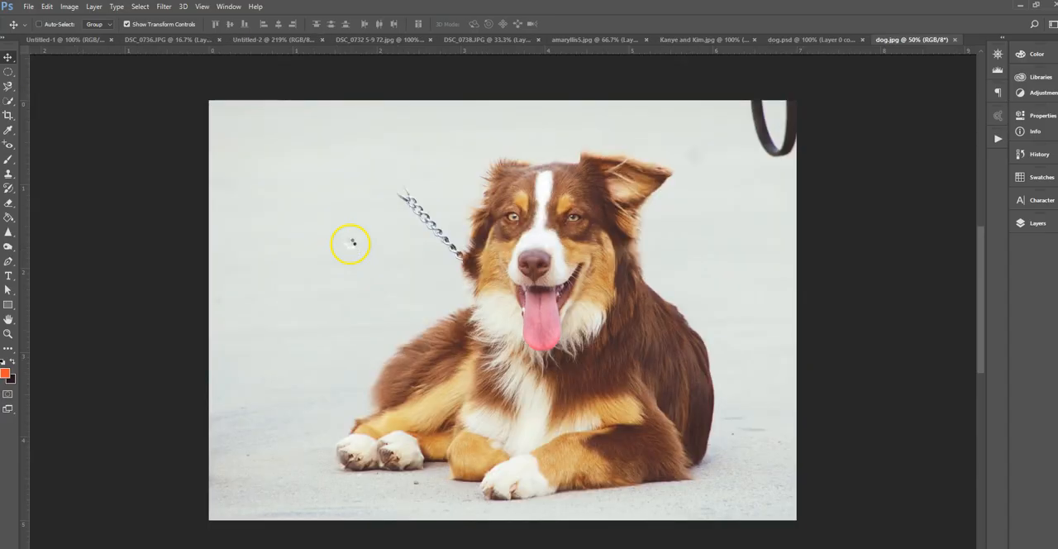
click(1033, 223)
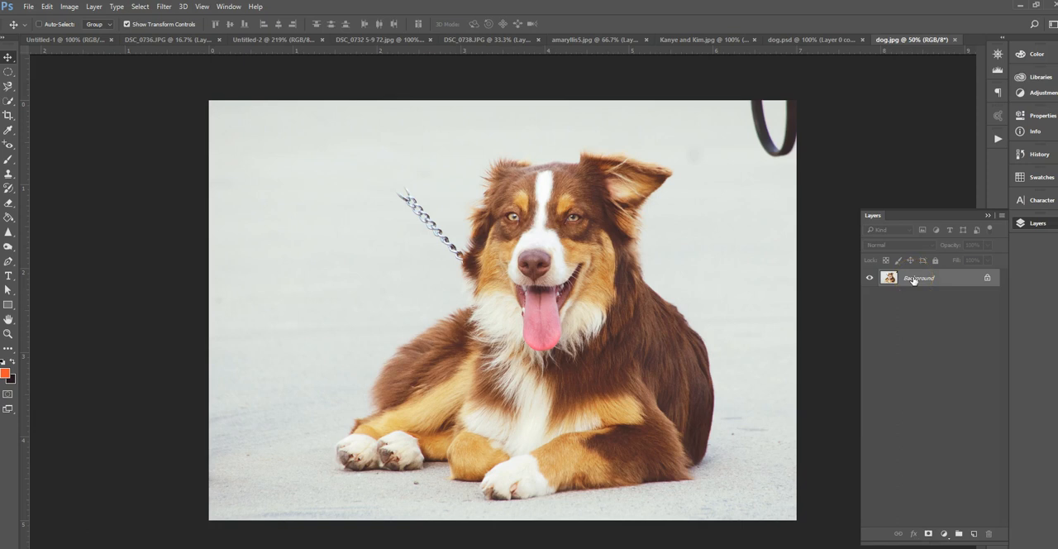
Return to dog.psd and hide the Brightness/Contrast 1 layer and Layer 0 copy, leaving only Layer 0 showing
click(798, 39)
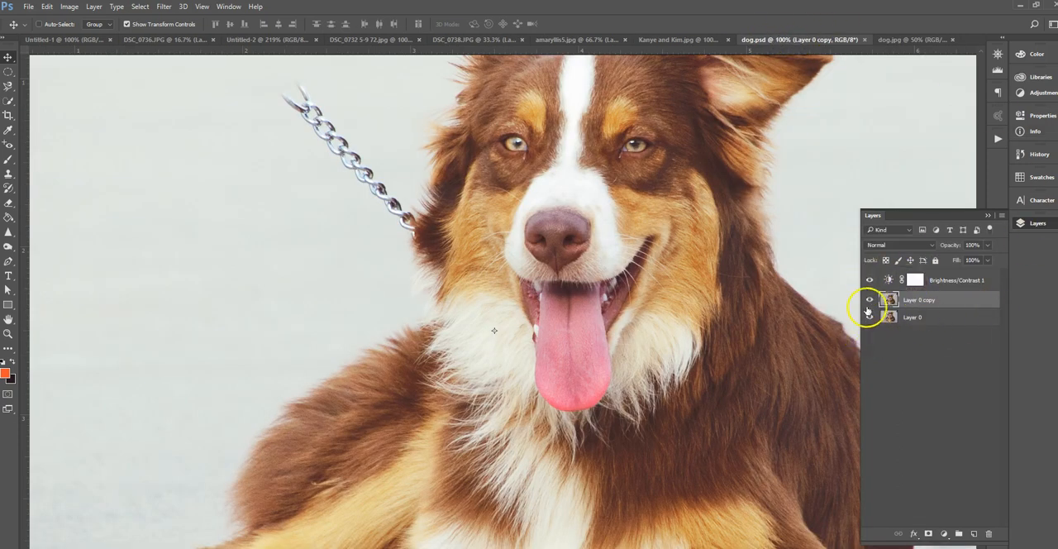
click(868, 280)
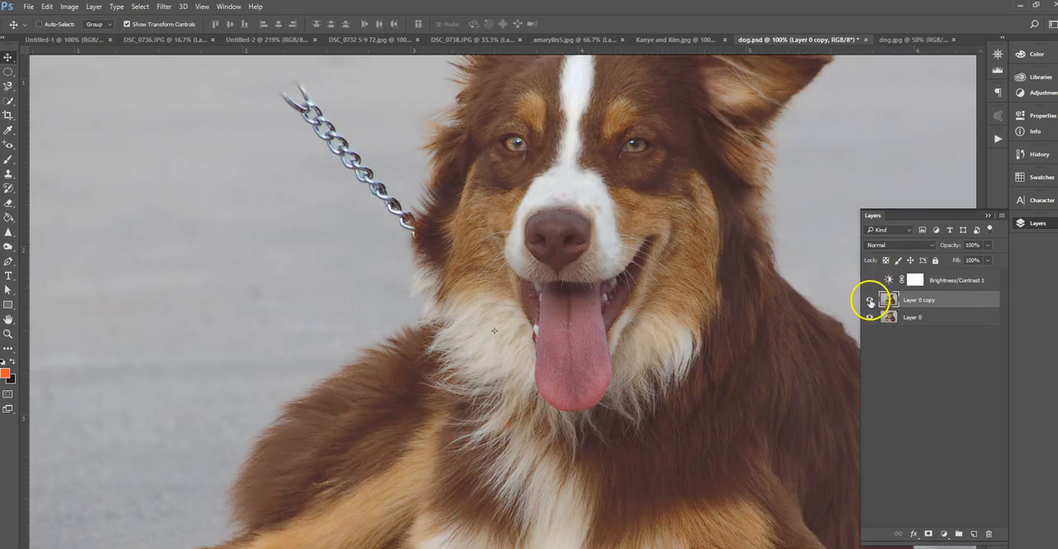
click(870, 301)
click(870, 301)
key(ctrl+minus)
key(ctrl+minus)
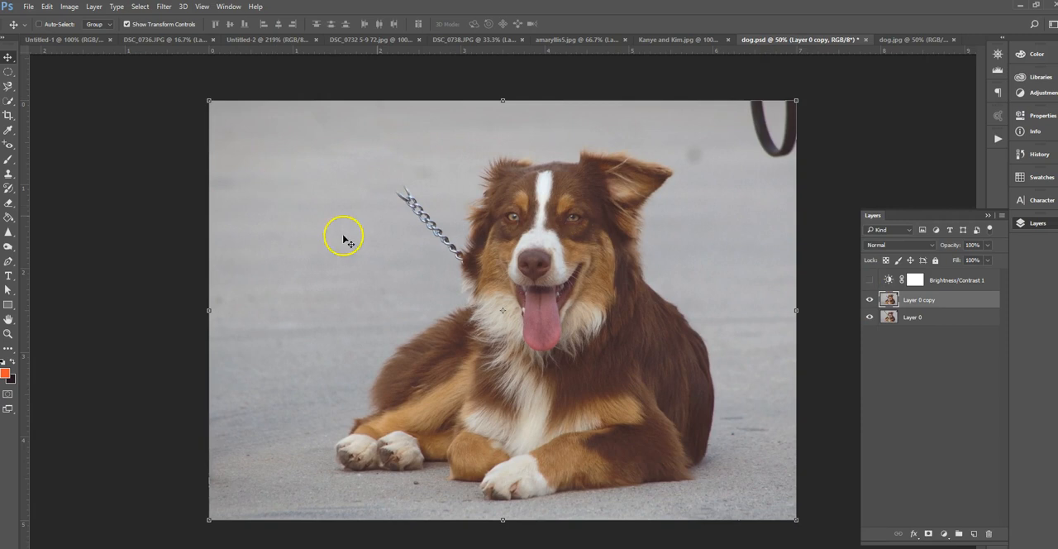
click(870, 300)
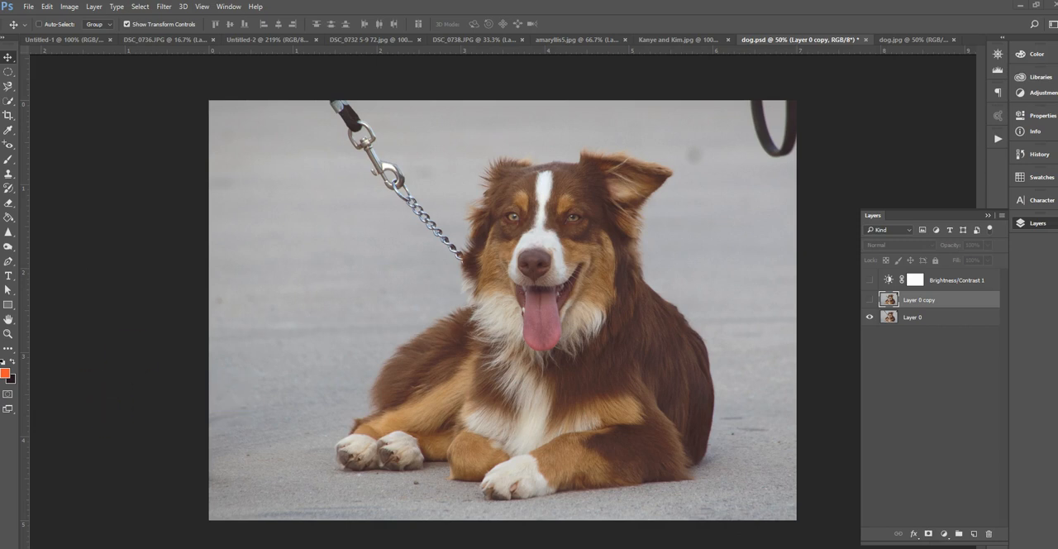
Scale Layer 0 to about 44% toward its lower-left corner, keeping its proportions, after undoing a distorted first attempt
key(alt+bracketleft)
key(ctrl+t)
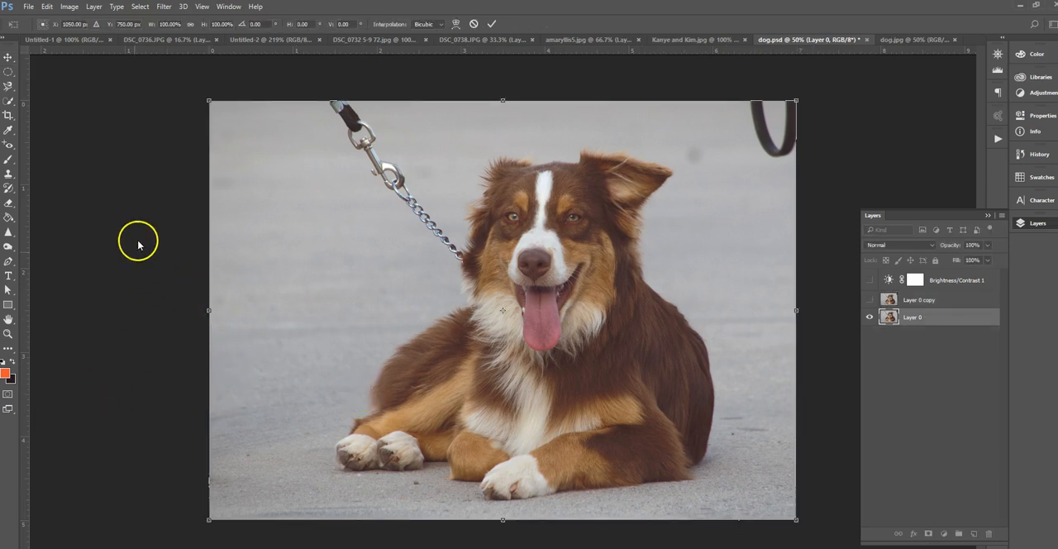
click(48, 6)
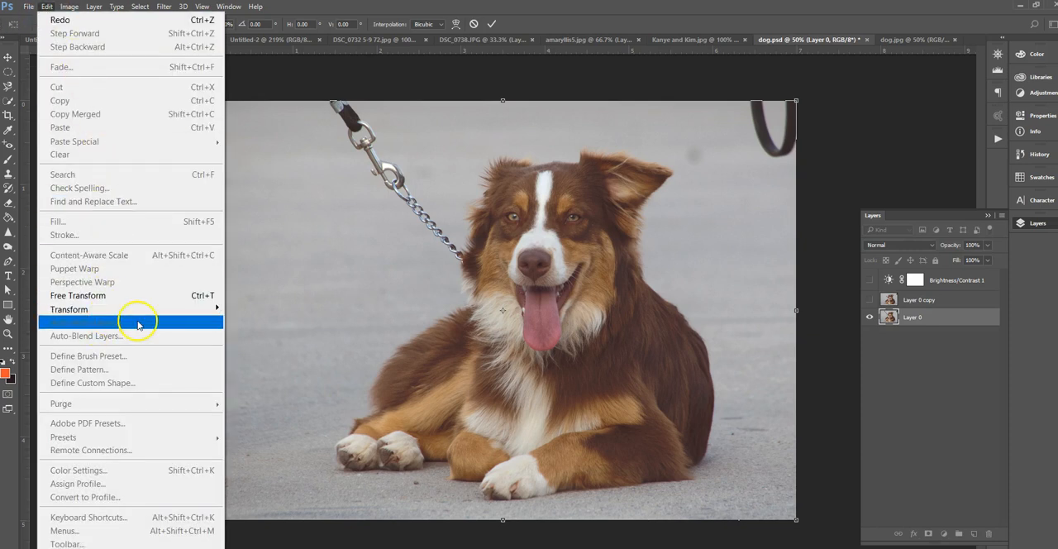
mouse_move(142, 309)
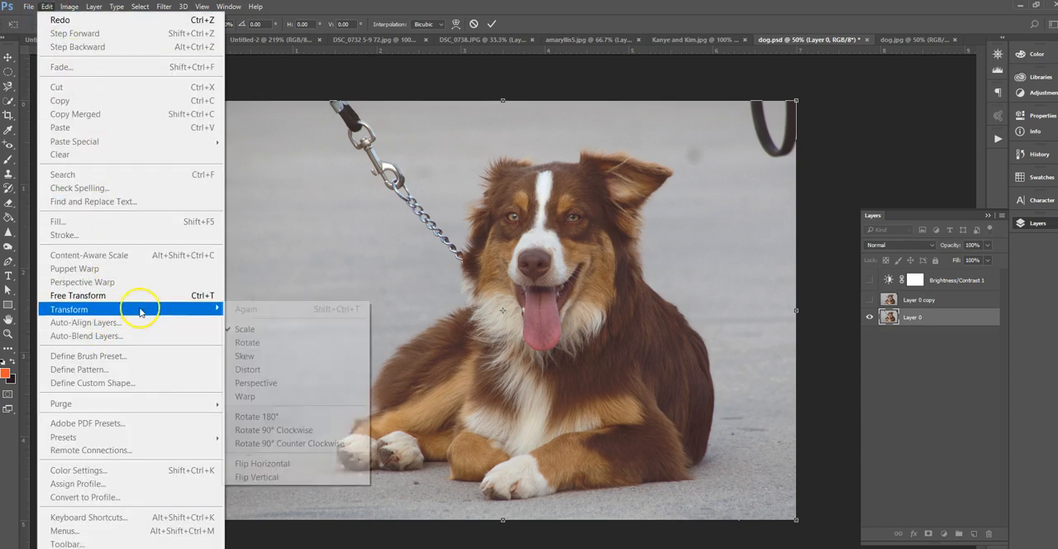
click(280, 333)
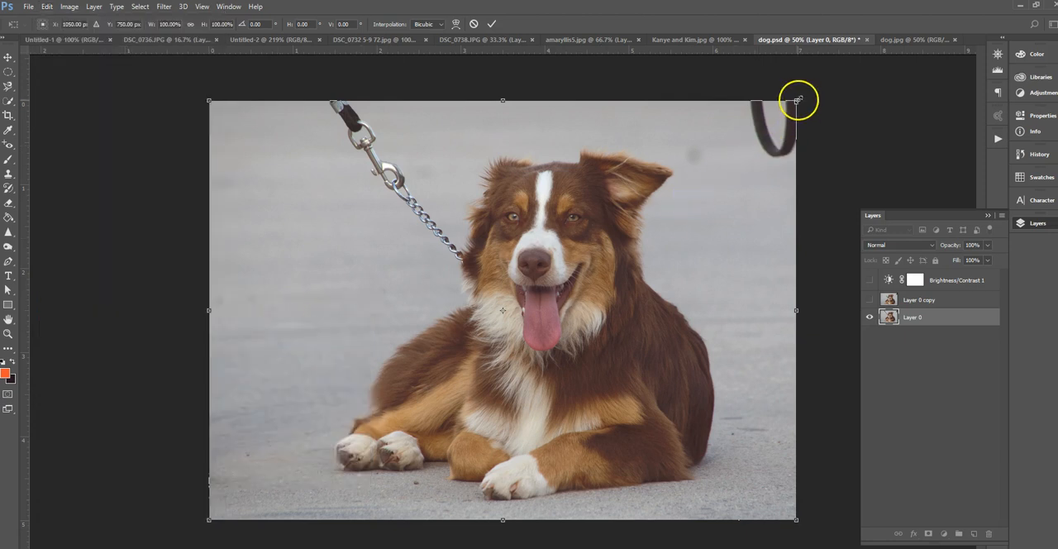
drag(797, 99, 353, 303)
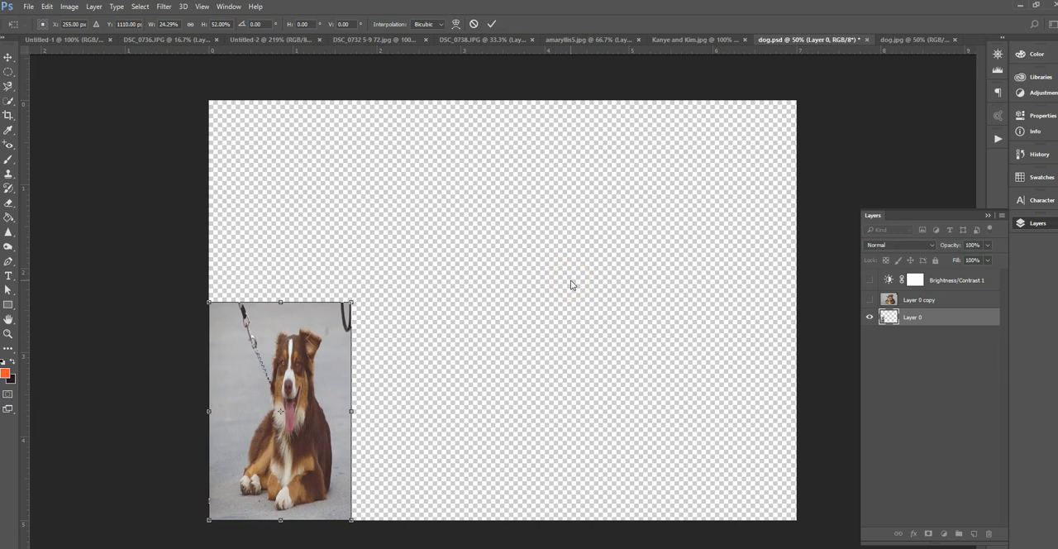
key(ctrl+z)
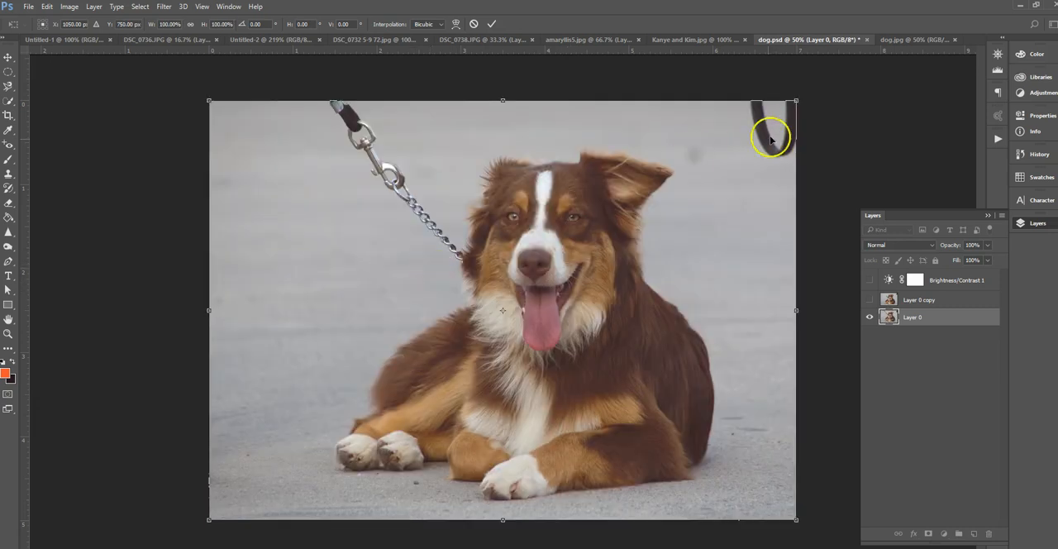
drag(796, 102, 468, 335)
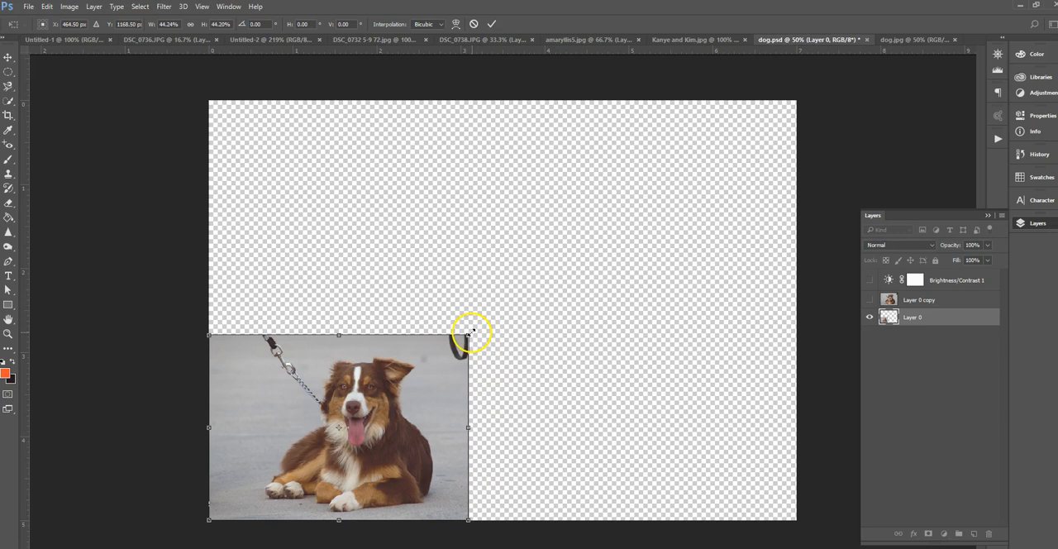
drag(469, 334, 469, 334)
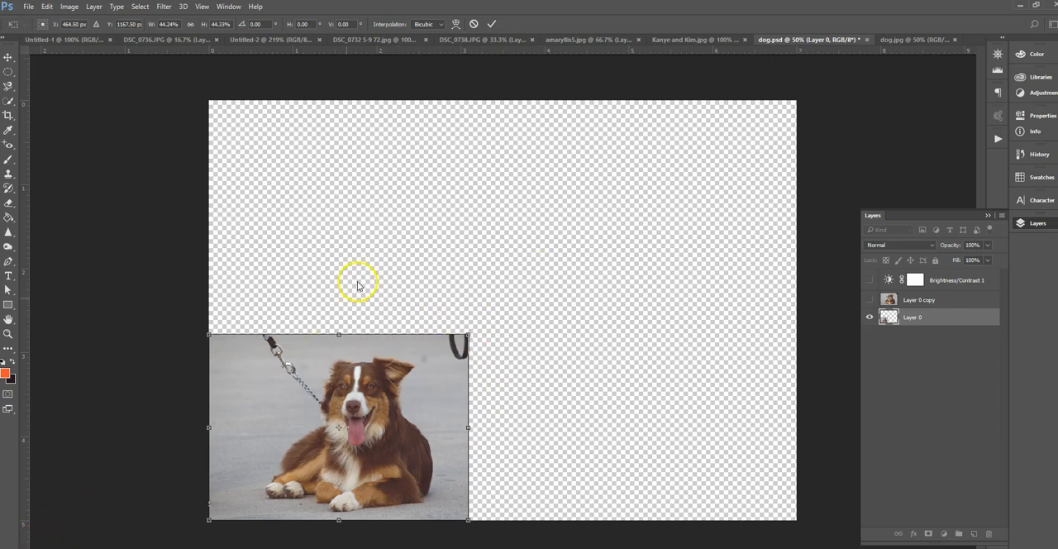
Try rotating the reduced Layer 0 about 37° clockwise, and undo the rotation
click(47, 6)
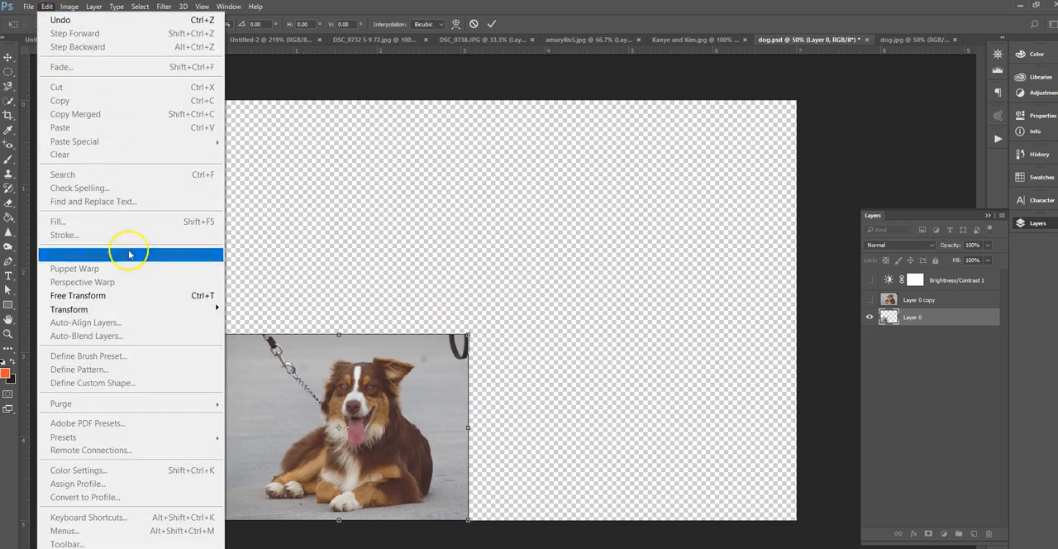
mouse_move(132, 308)
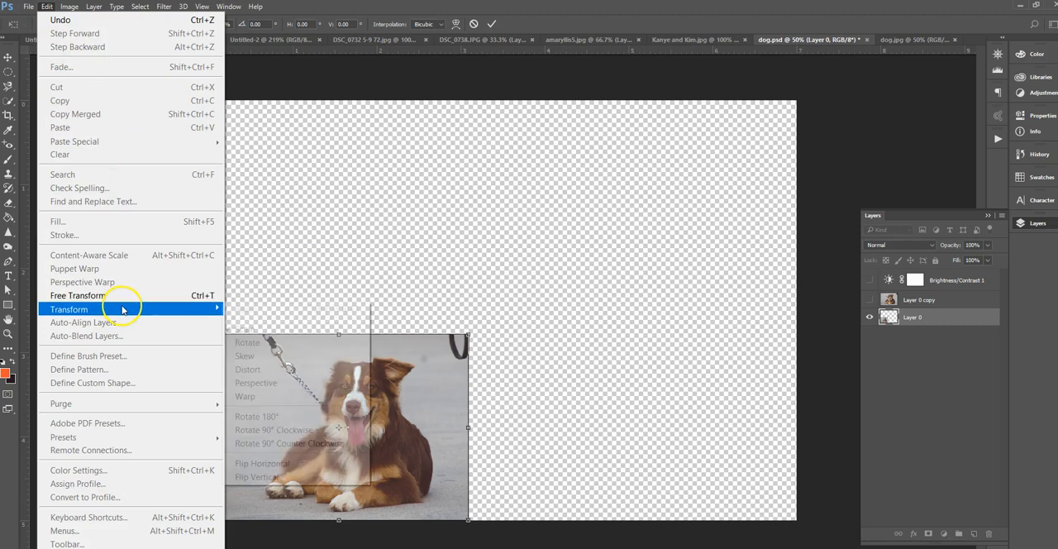
click(319, 356)
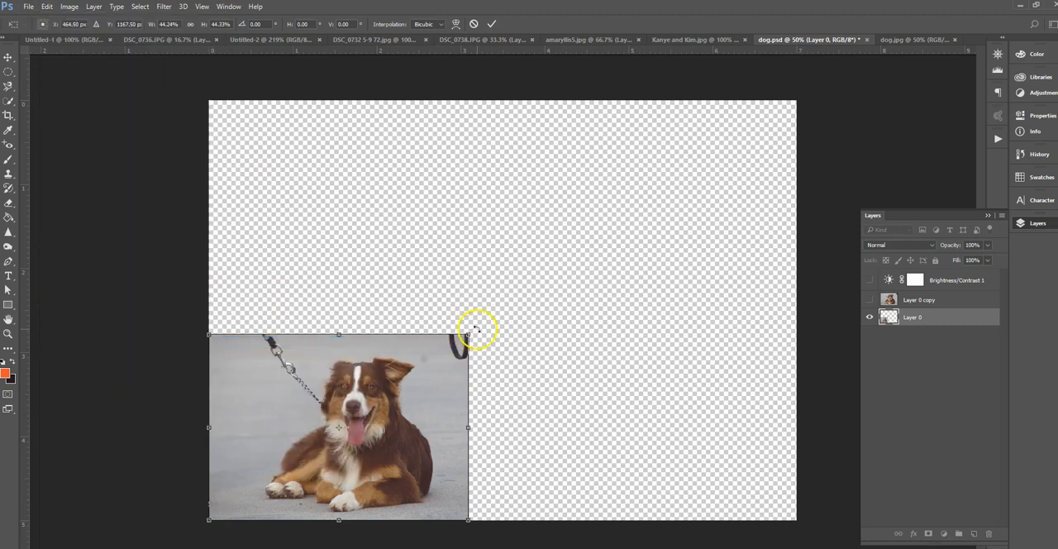
drag(477, 328, 504, 430)
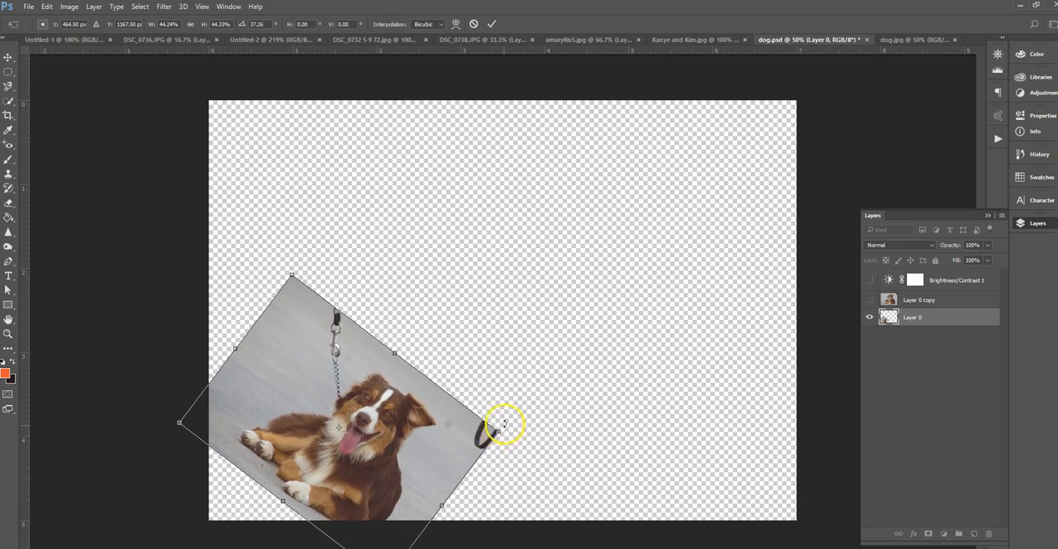
key(ctrl+z)
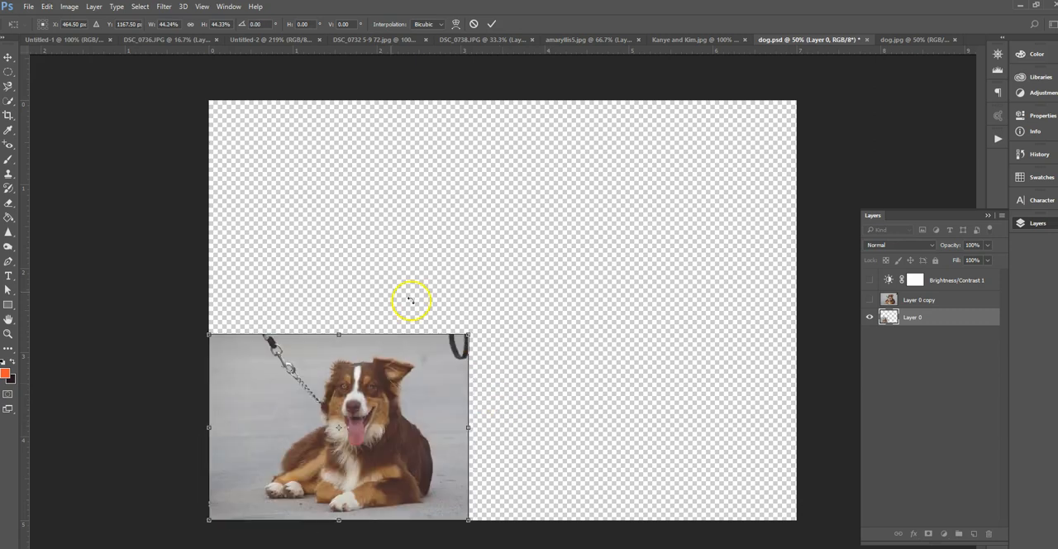
Skew Layer 0 by raising its upper-right corner to a vertical skew of about -26°
click(46, 7)
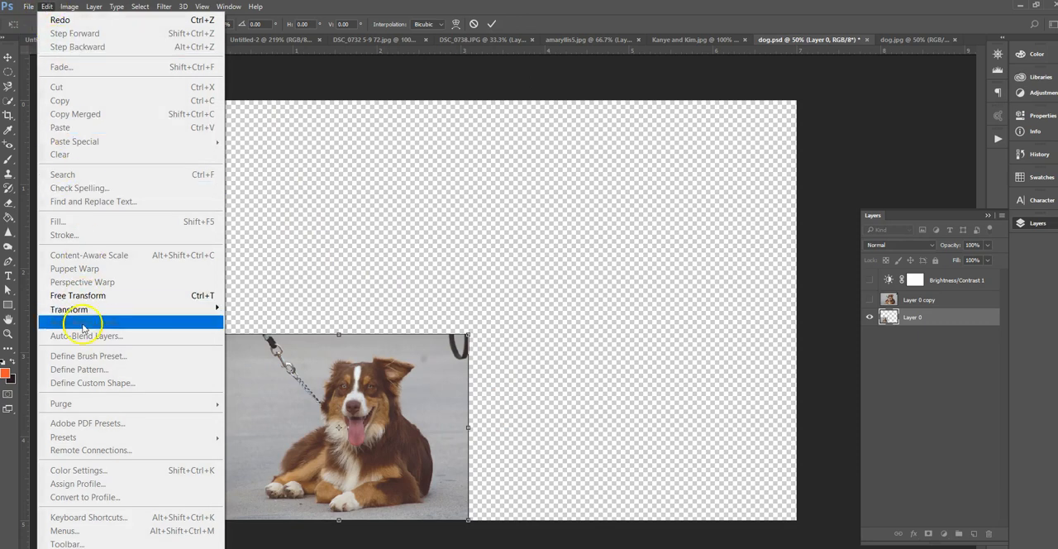
mouse_move(170, 309)
click(290, 356)
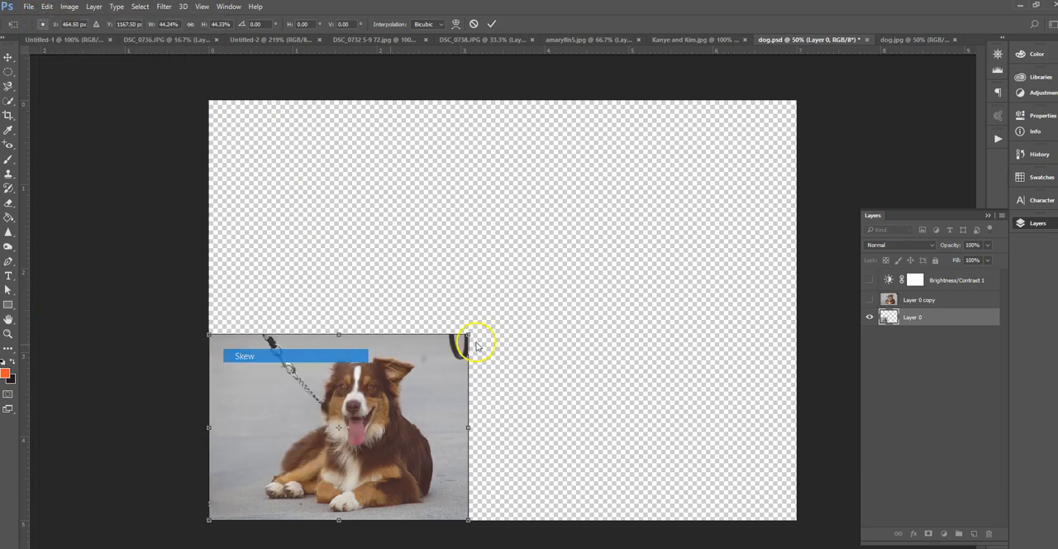
drag(477, 345, 473, 207)
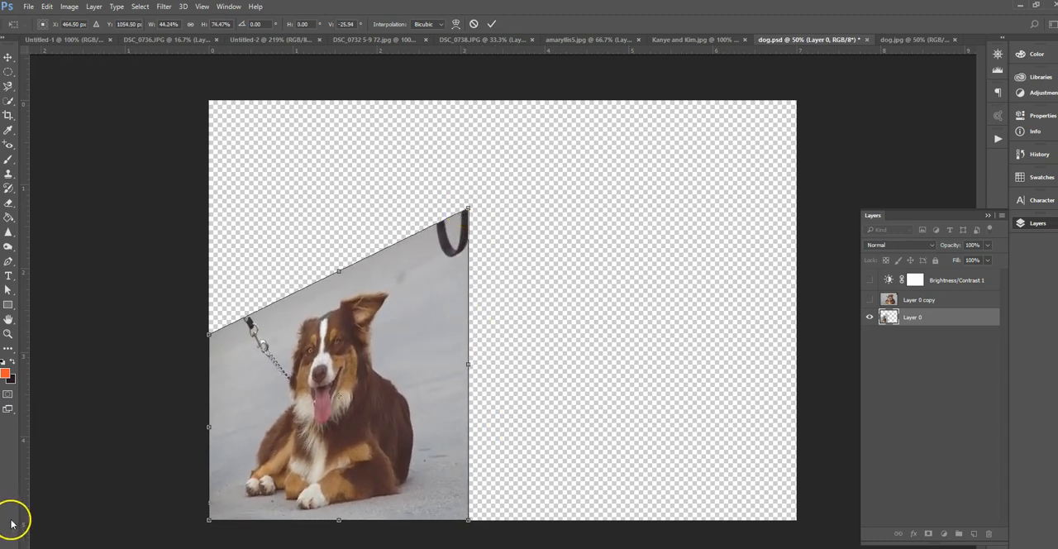